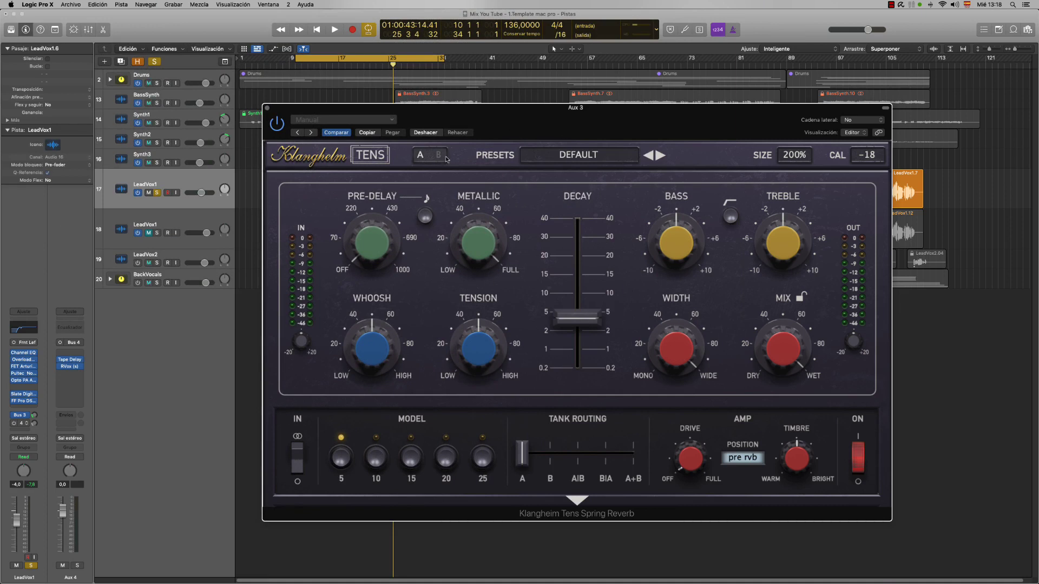
# Move the TENS spring reverb plug-in window slightly higher over the arrangement.
pyautogui.moveTo(584, 373)
pyautogui.moveTo(655, 188)
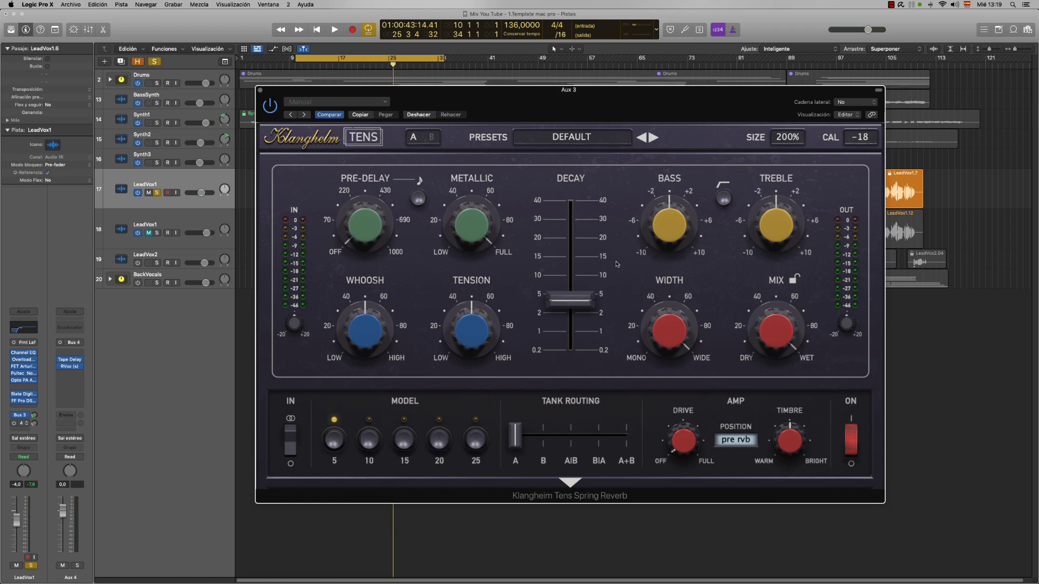
pyautogui.moveTo(619, 111); pyautogui.dragTo(613, 99)
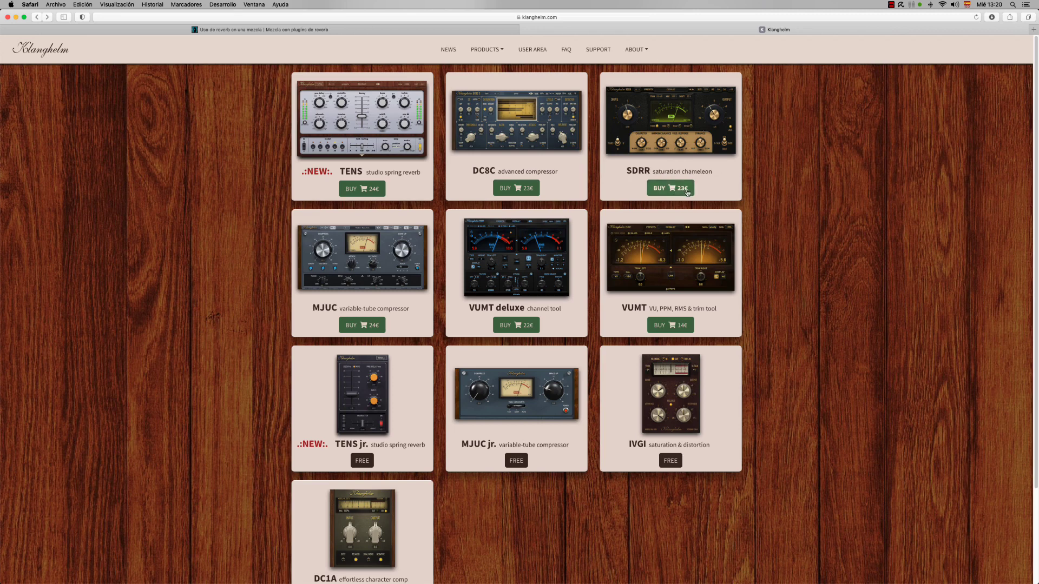
# In Safari, look through the full list of paid and free plug-ins on the Klanghelm products page.
pyautogui.scroll(-5, 849, 271)
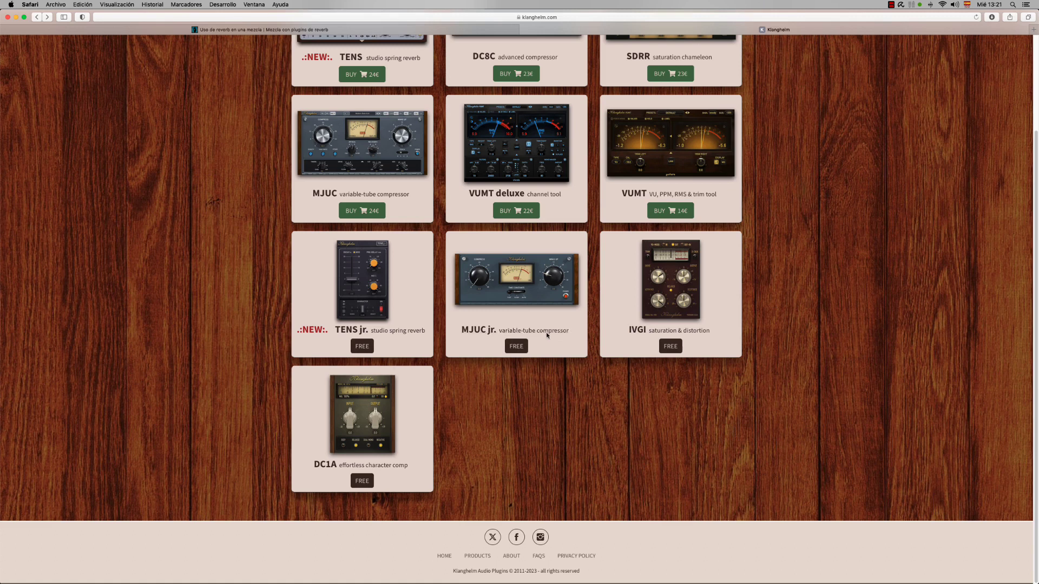
pyautogui.scroll(3, 552, 336)
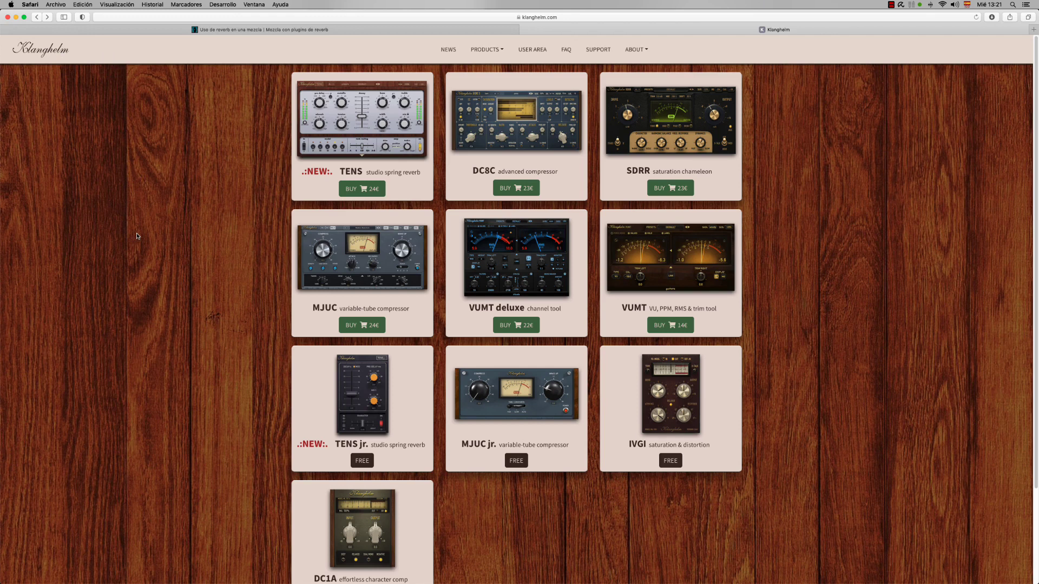
# Open the audioprolabs.com page of the course "Todo sobre la Reverberación" and examine its description and course contents.
pyautogui.moveTo(361, 30)
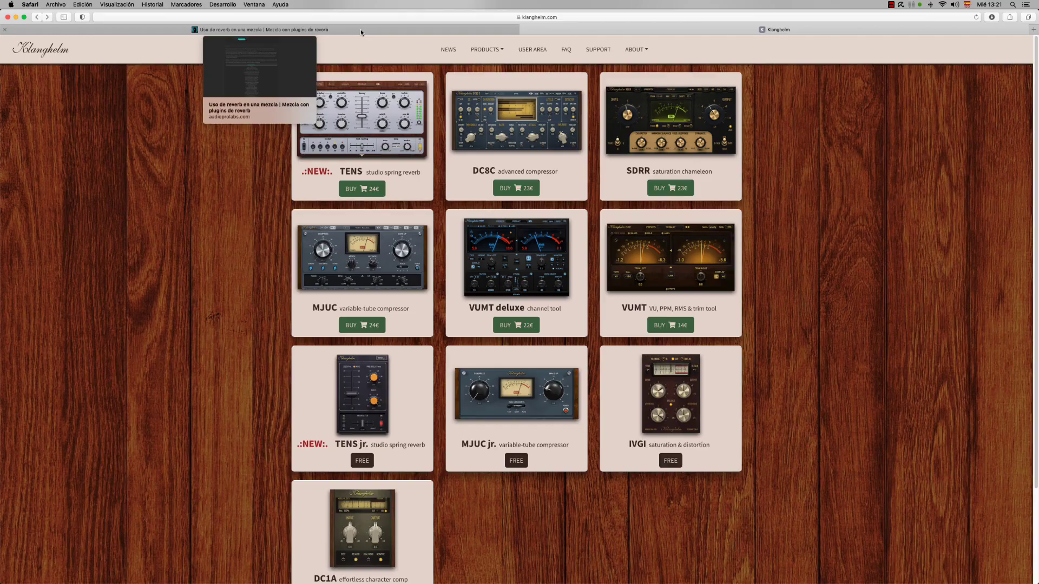
pyautogui.click(360, 30)
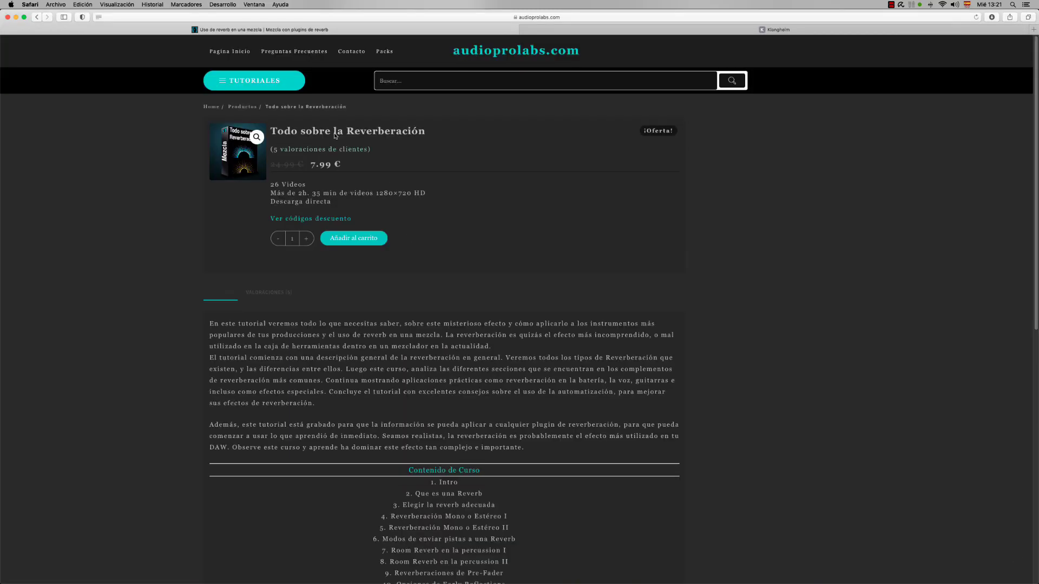
pyautogui.moveTo(429, 132); pyautogui.dragTo(270, 132)
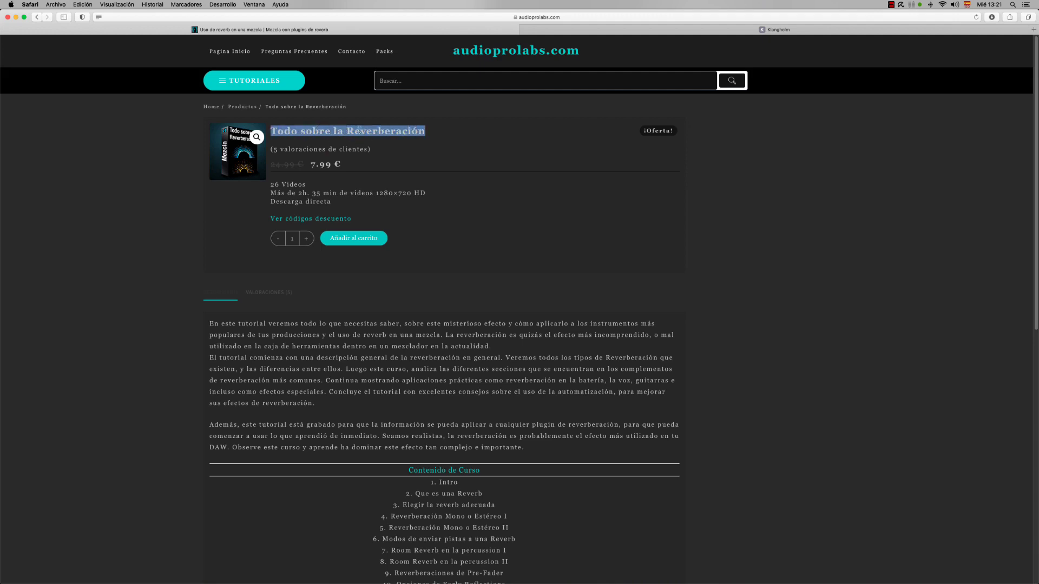
pyautogui.click(461, 133)
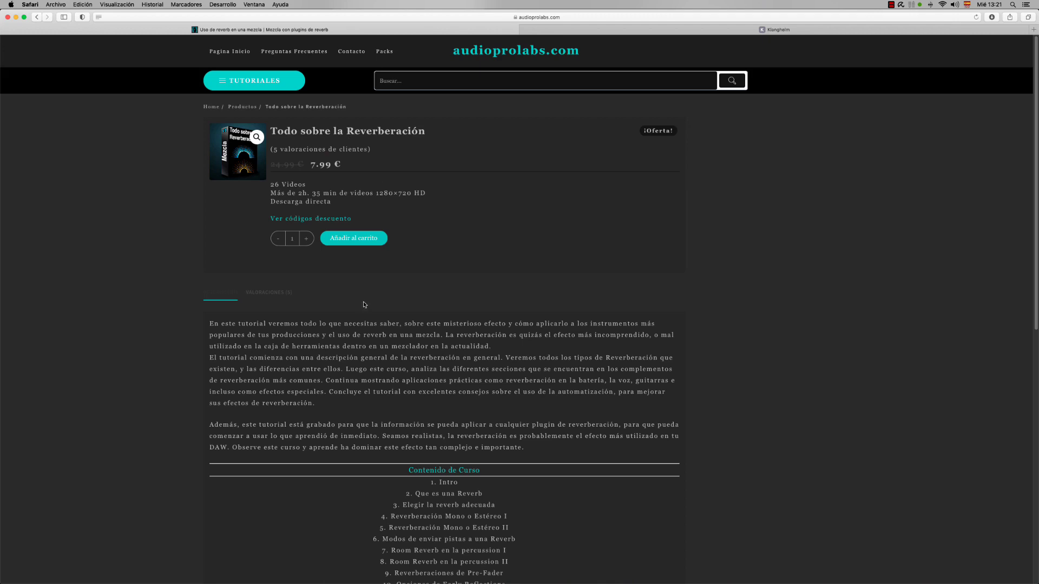
pyautogui.scroll(-5, 426, 352)
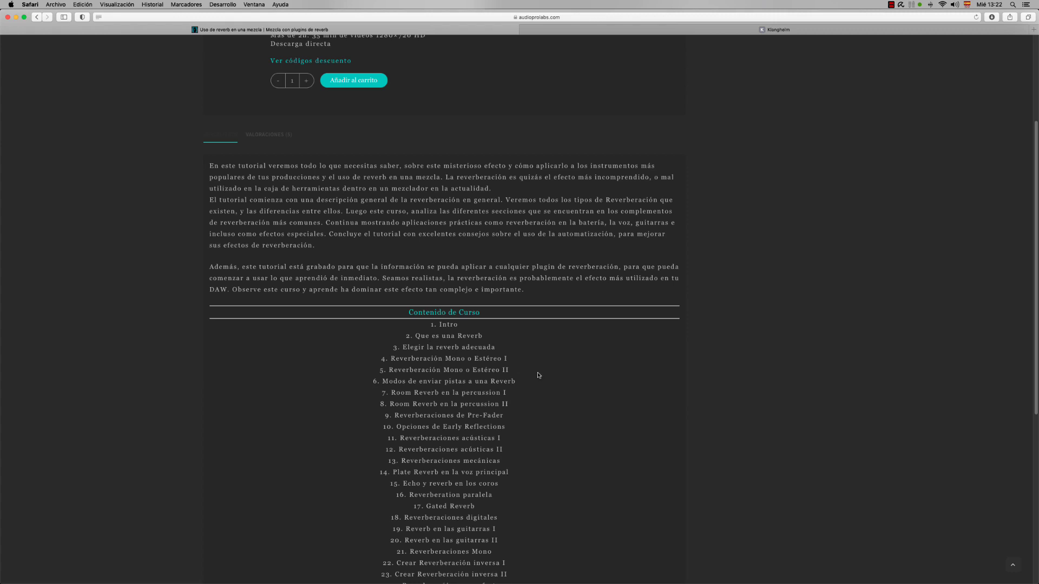
pyautogui.scroll(-8, 526, 358)
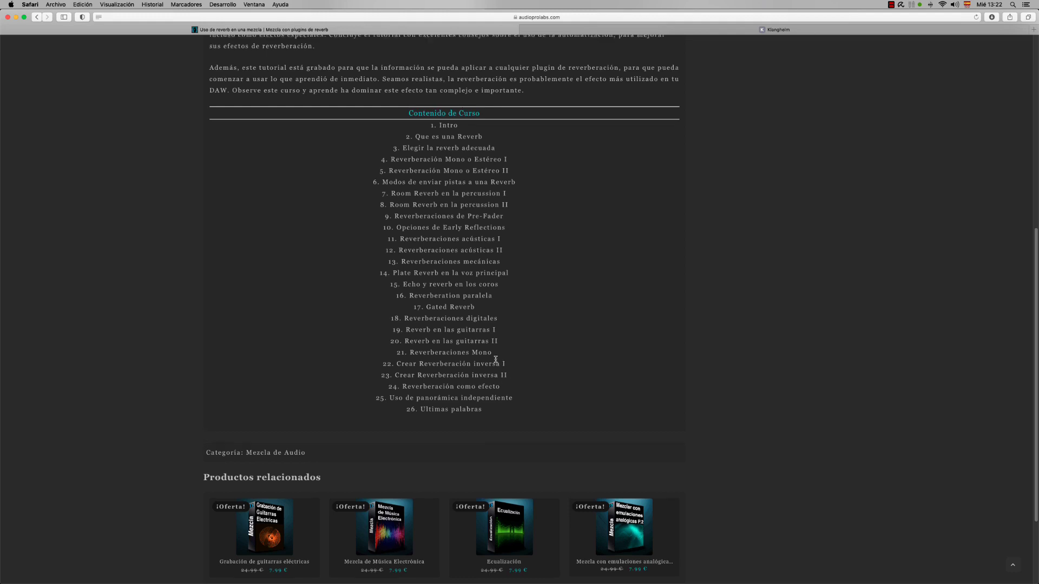
pyautogui.scroll(7, 495, 360)
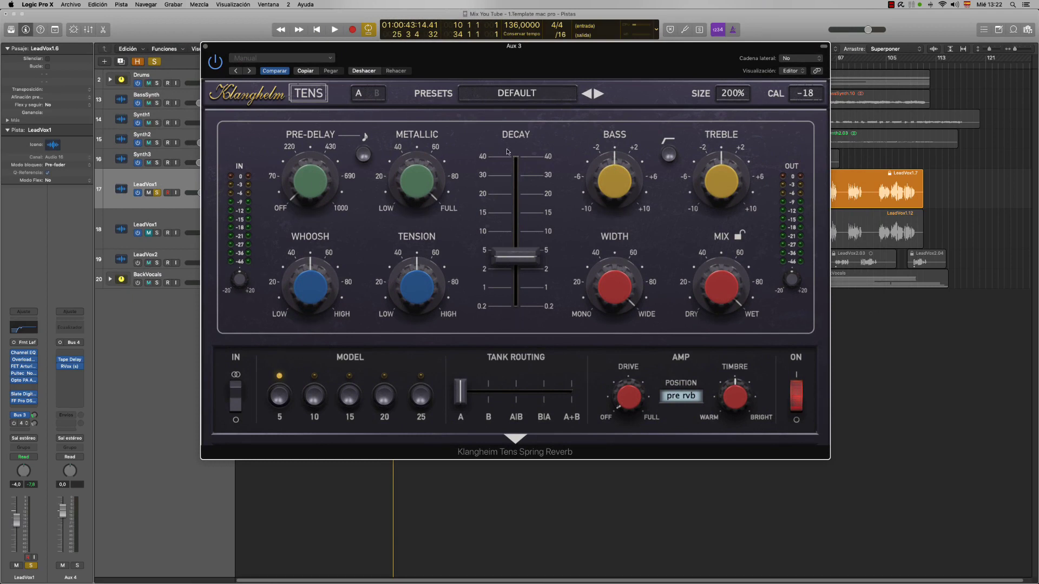
# In Logic Pro X, raise the reverb's pre-delay to just above the 70 mark, switching its tempo sync on and back off.
pyautogui.moveTo(246, 288)
pyautogui.scroll(2, 246, 288)
pyautogui.moveTo(304, 198)
pyautogui.scroll(3, 320, 161)
pyautogui.scroll(4, 328, 155)
pyautogui.moveTo(426, 154)
pyautogui.moveTo(309, 179)
pyautogui.click(363, 155)
pyautogui.moveTo(311, 179); pyautogui.dragTo(317, 179)
pyautogui.click(364, 155)
# Lower the reverb's metallic amount to between 60 and 80 and the whoosh to about 36.
pyautogui.moveTo(411, 174)
pyautogui.moveTo(503, 193)
pyautogui.moveTo(416, 214); pyautogui.dragTo(476, 106)
pyautogui.moveTo(313, 275); pyautogui.dragTo(329, 311)
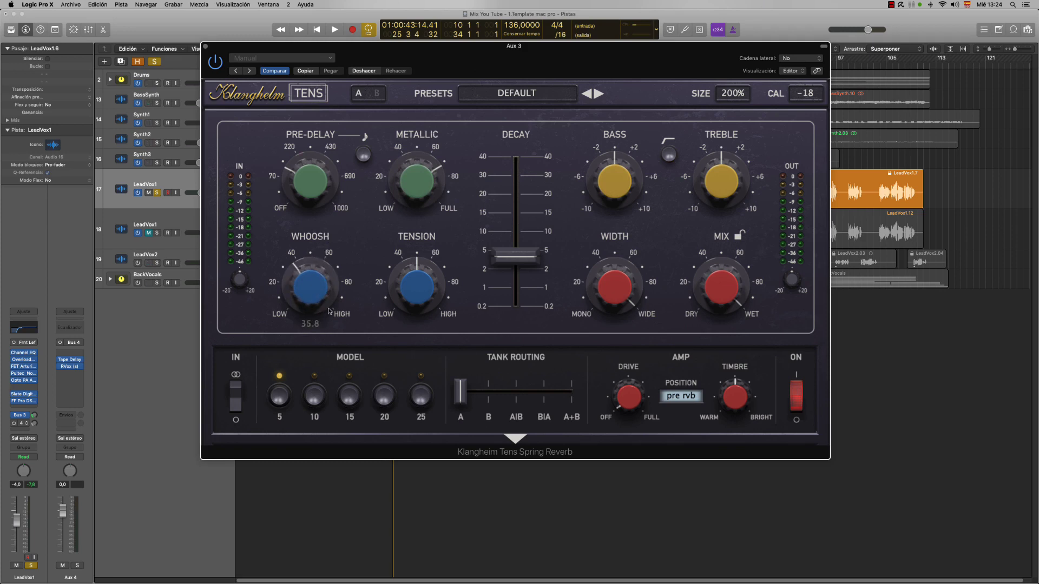
pyautogui.moveTo(323, 271); pyautogui.dragTo(309, 306)
pyautogui.moveTo(327, 246)
pyautogui.moveTo(309, 306); pyautogui.dragTo(312, 289)
# Set the reverb's tension to slightly above 60, and try the maximum decay before lowering it to about 2.6.
pyautogui.moveTo(419, 273); pyautogui.dragTo(429, 238)
pyautogui.moveTo(428, 238); pyautogui.dragTo(414, 320)
pyautogui.moveTo(421, 297); pyautogui.dragTo(430, 206)
pyautogui.moveTo(419, 293); pyautogui.dragTo(423, 326)
pyautogui.moveTo(520, 263); pyautogui.dragTo(540, 111)
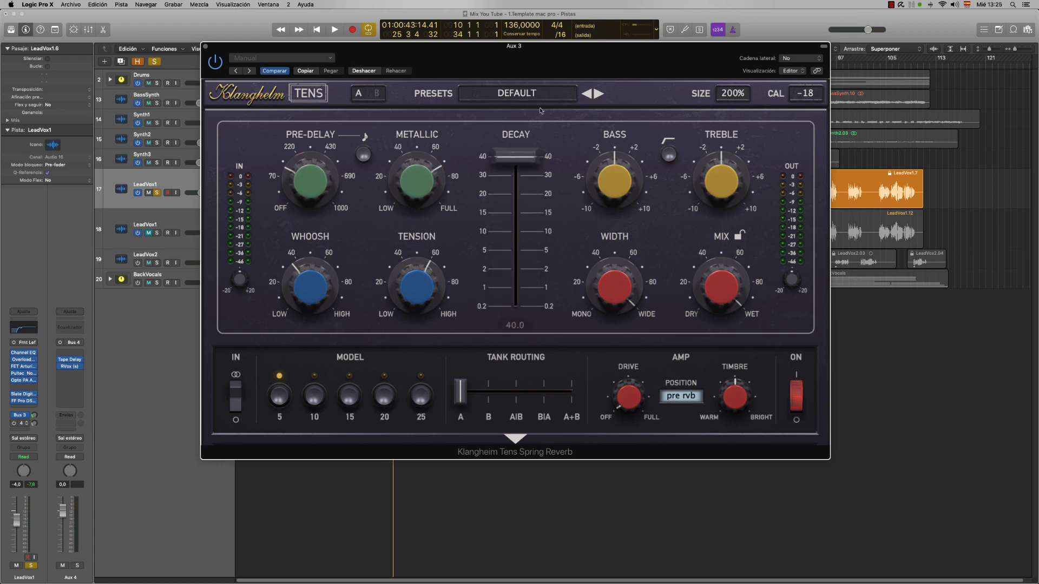
pyautogui.moveTo(516, 156); pyautogui.dragTo(517, 264)
# Lower the reverb's treble to about -2, toggling the low-cut filter switch on and off.
pyautogui.moveTo(611, 160)
pyautogui.click(668, 155)
pyautogui.moveTo(629, 184)
pyautogui.mouseDown()
pyautogui.moveTo(631, 194)
pyautogui.moveTo(631, 184)
pyautogui.mouseUp()
pyautogui.moveTo(709, 188)
pyautogui.moveTo(710, 194)
pyautogui.mouseDown()
pyautogui.moveTo(709, 180)
pyautogui.moveTo(710, 202)
pyautogui.mouseUp()
pyautogui.click(669, 157)
pyautogui.click(672, 163)
pyautogui.click(676, 162)
pyautogui.click(675, 162)
pyautogui.click(675, 163)
# Narrow the reverb's stereo width to between 60 and 80, and toggle the input switch and restore it.
pyautogui.moveTo(639, 254)
pyautogui.moveTo(616, 287); pyautogui.dragTo(643, 350)
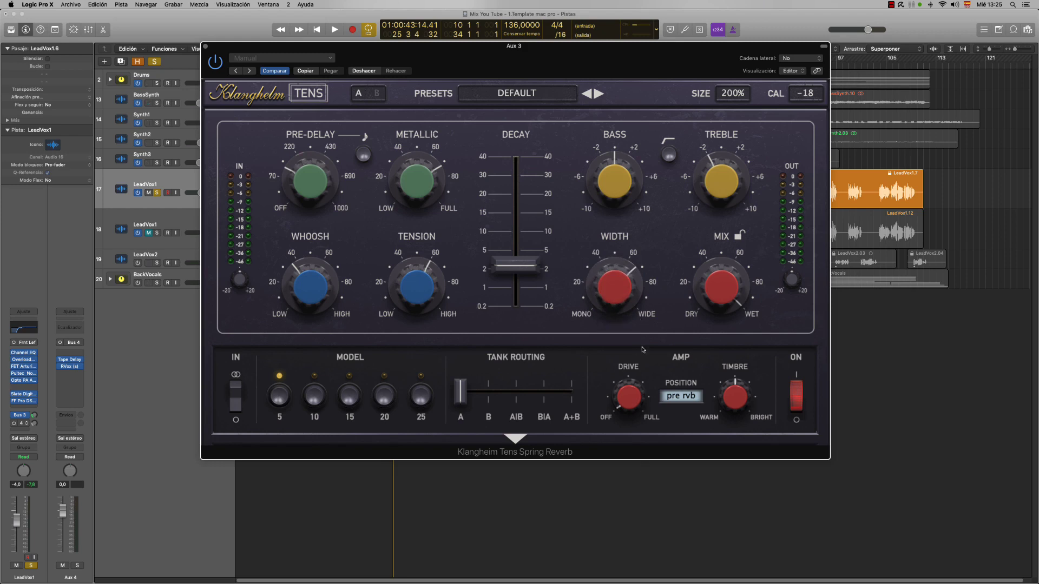
pyautogui.moveTo(663, 273); pyautogui.dragTo(625, 349)
pyautogui.moveTo(725, 294); pyautogui.dragTo(800, 287)
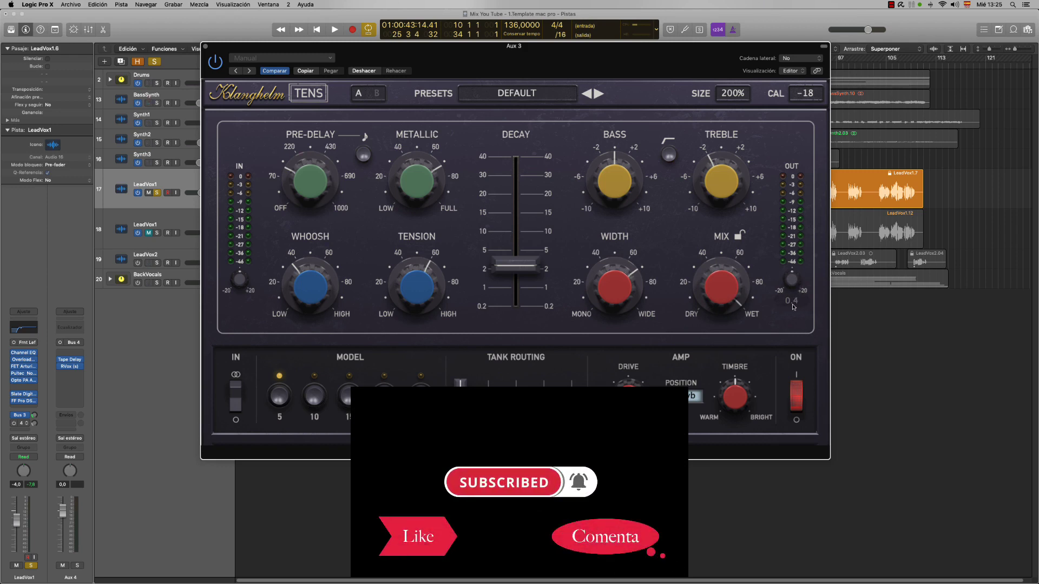
pyautogui.click(235, 398)
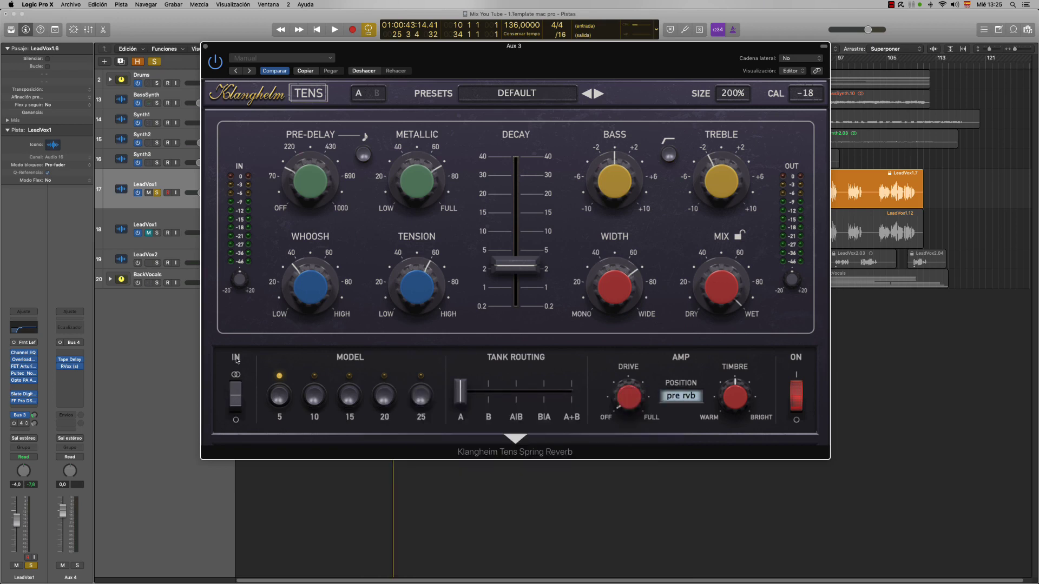
pyautogui.click(237, 391)
# Compare the spring reverb models by stepping repeatedly through 5, 10, 15, 20 and 25, returning to model 5.
pyautogui.click(314, 398)
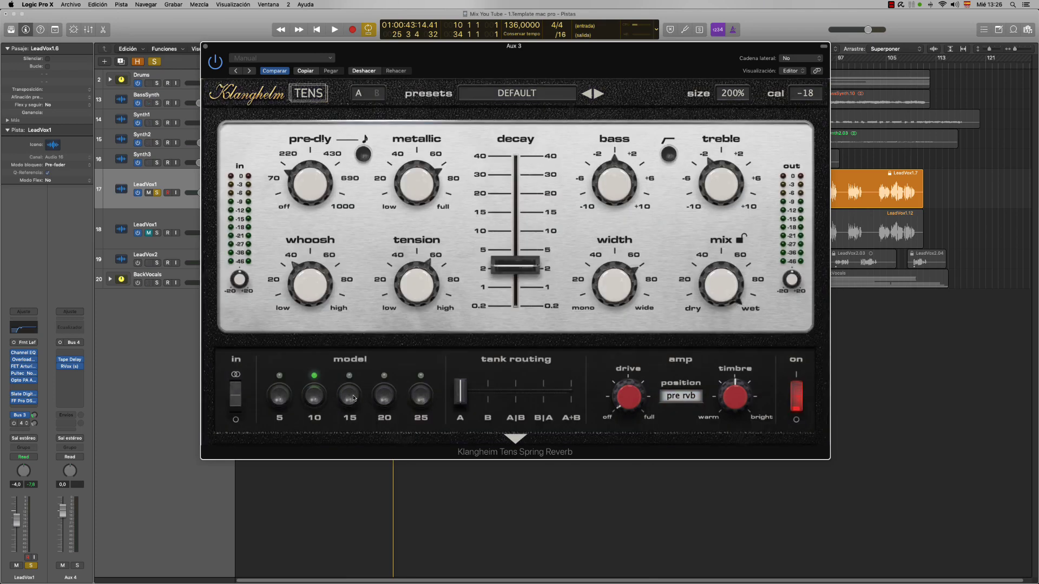
pyautogui.click(385, 397)
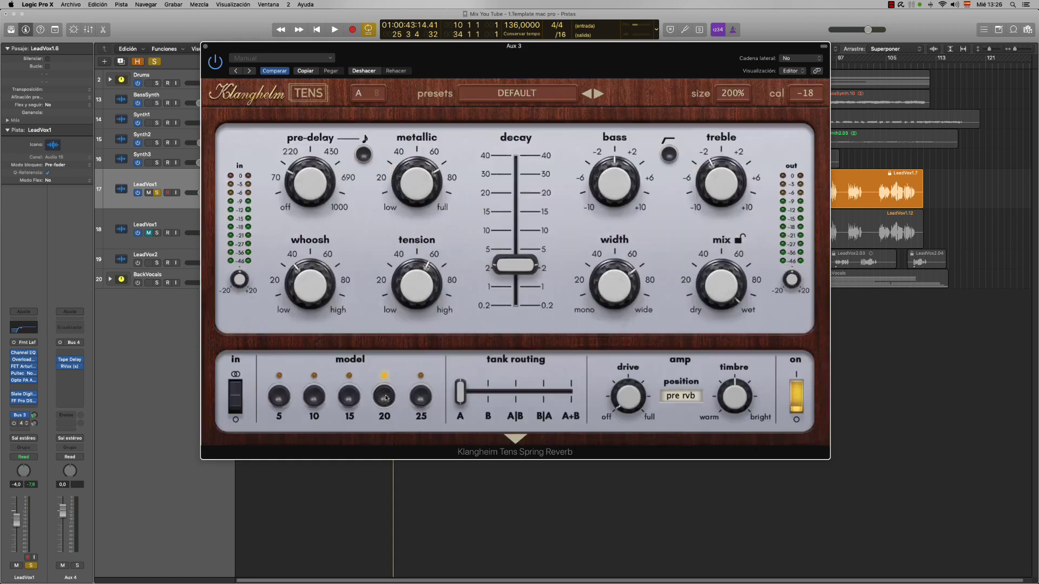
pyautogui.click(420, 398)
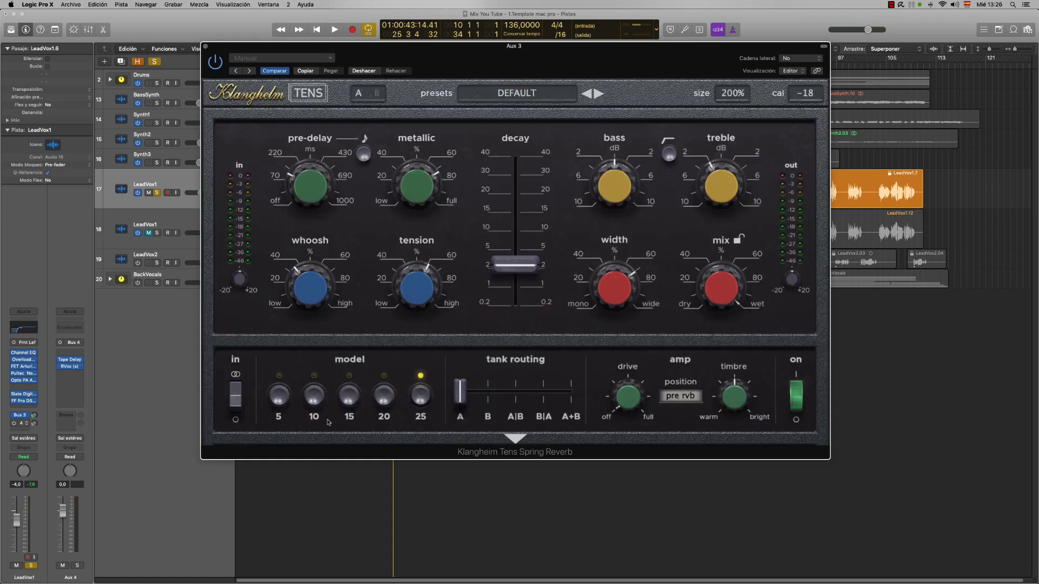
pyautogui.click(385, 397)
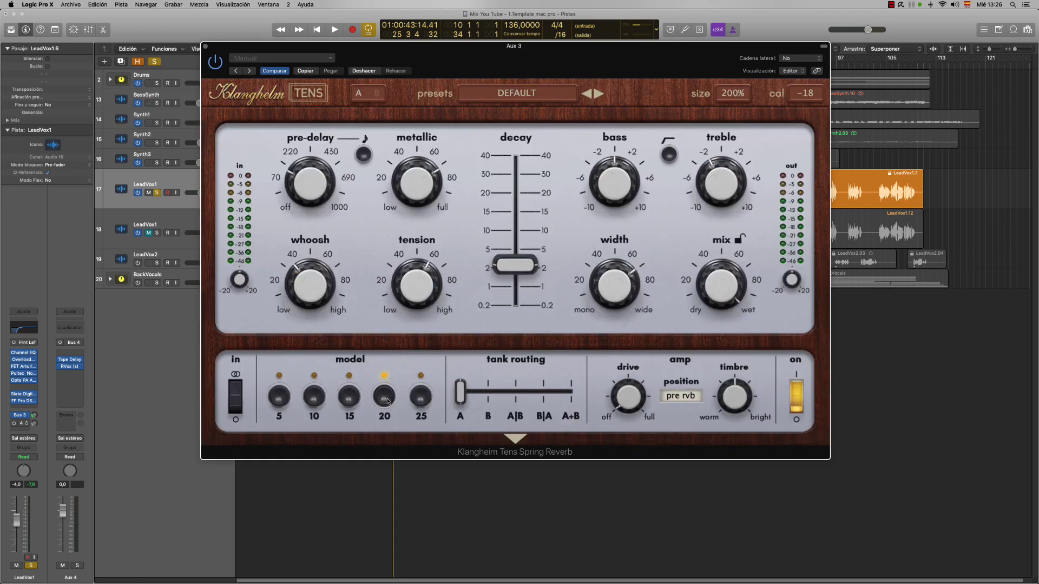
pyautogui.click(349, 398)
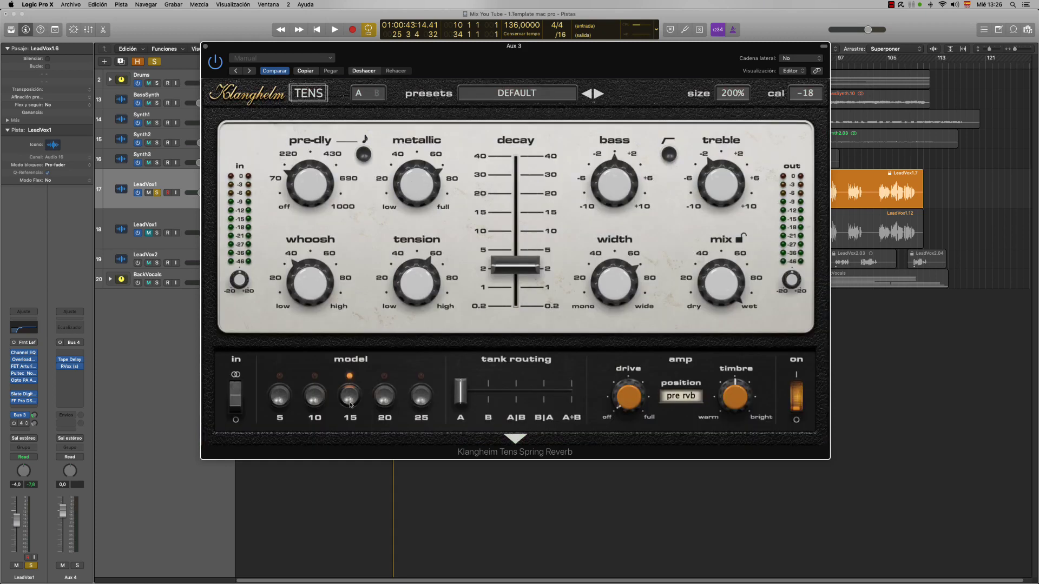
pyautogui.click(323, 397)
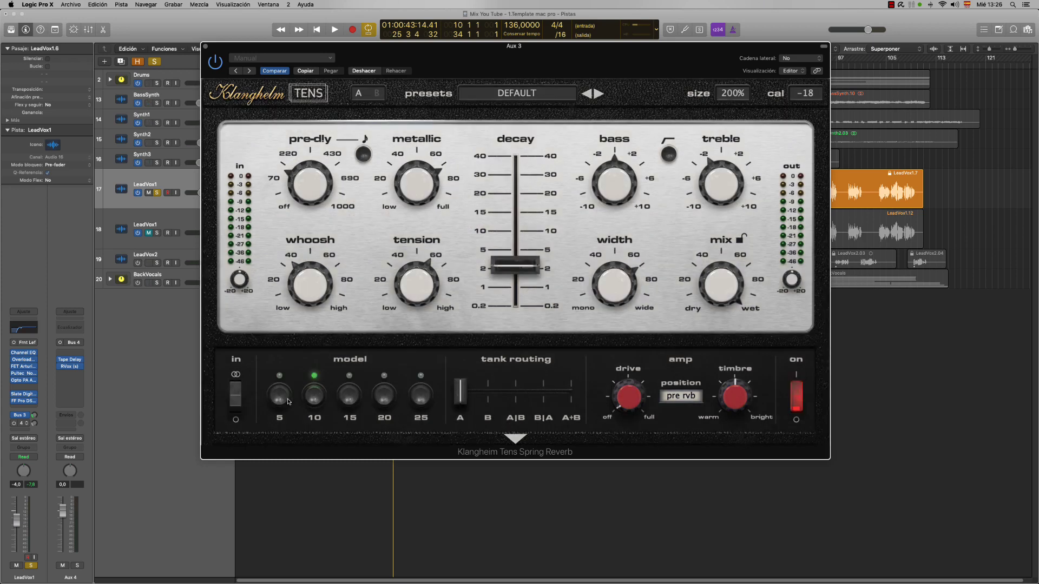
pyautogui.click(282, 397)
pyautogui.click(349, 397)
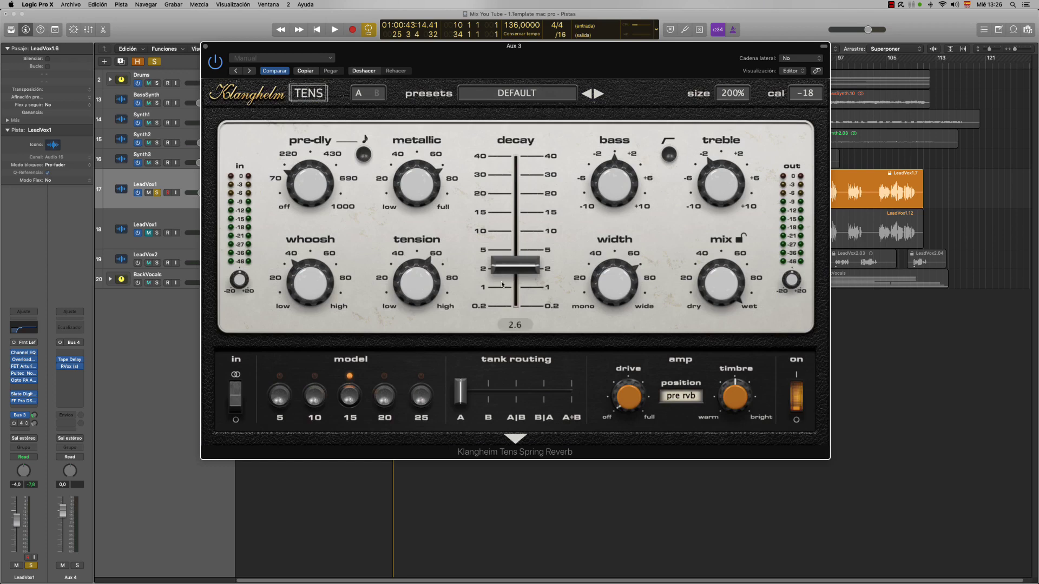
pyautogui.click(385, 396)
pyautogui.click(421, 397)
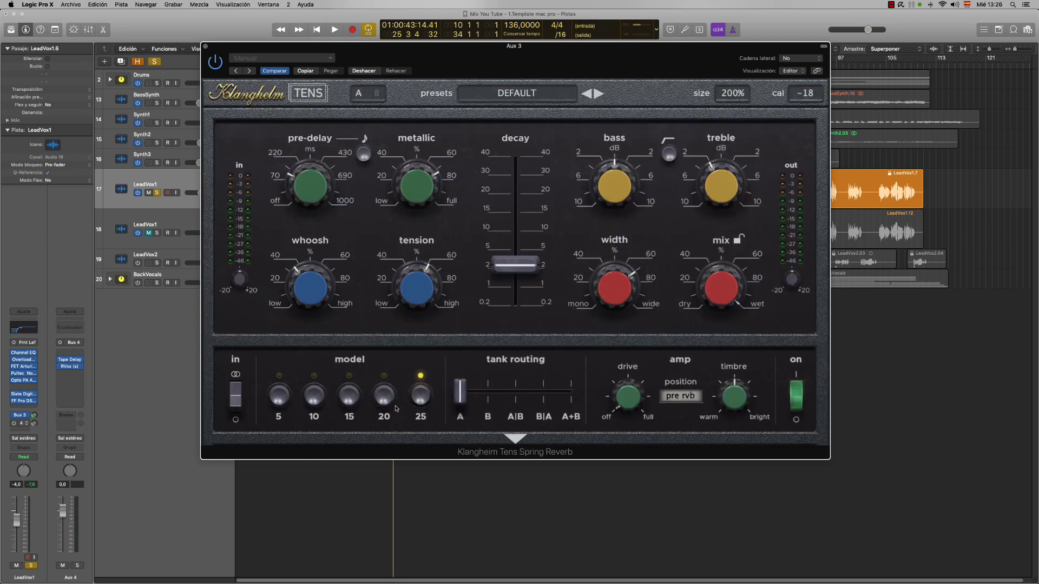
pyautogui.click(385, 400)
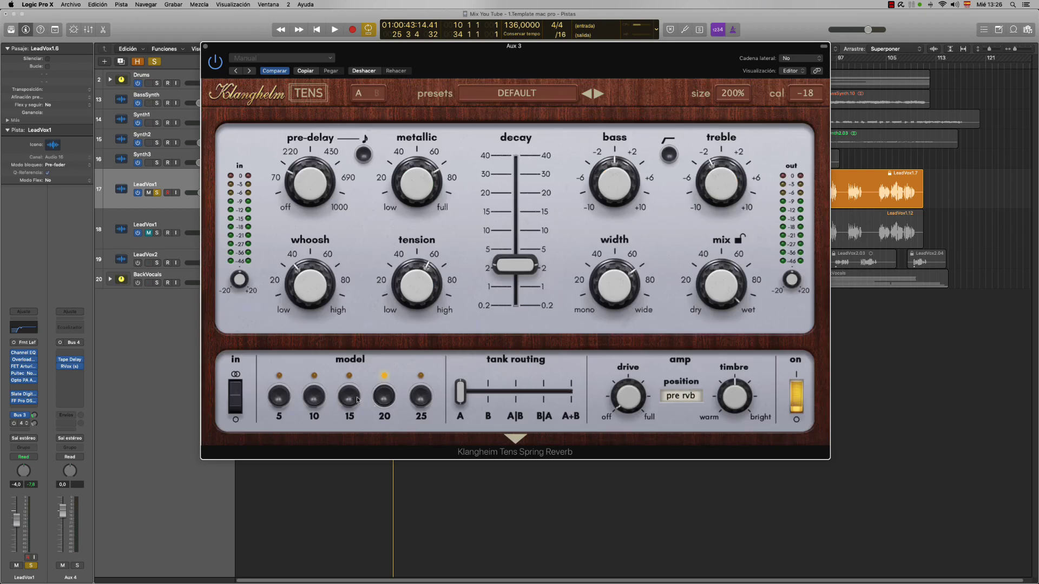
pyautogui.click(356, 399)
pyautogui.click(314, 398)
pyautogui.click(279, 398)
# On spring model 15, set the tension to 65.7 and the metallic amount to 39.4.
pyautogui.click(349, 397)
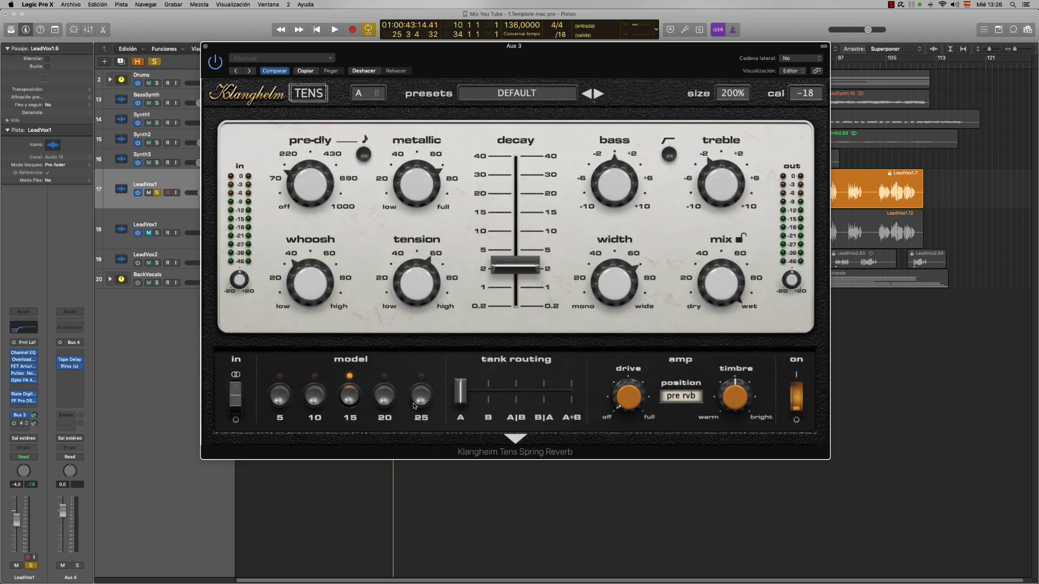
pyautogui.moveTo(417, 294)
pyautogui.moveTo(422, 279); pyautogui.dragTo(423, 275)
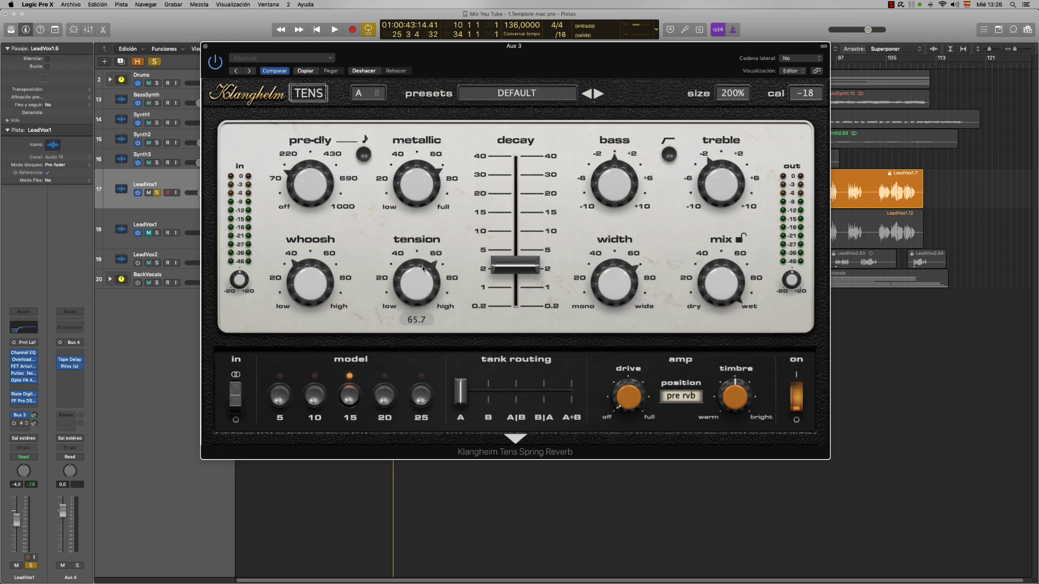
pyautogui.moveTo(417, 184); pyautogui.dragTo(420, 248)
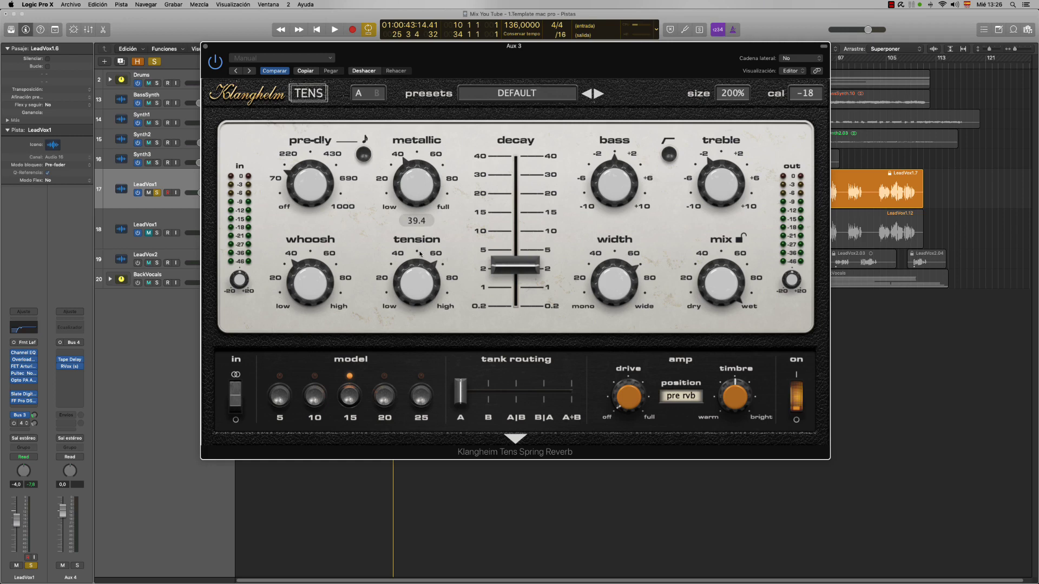
# Step through spring models 20, 25, 15 and 5 with the new settings, and select model 10.
pyautogui.click(387, 398)
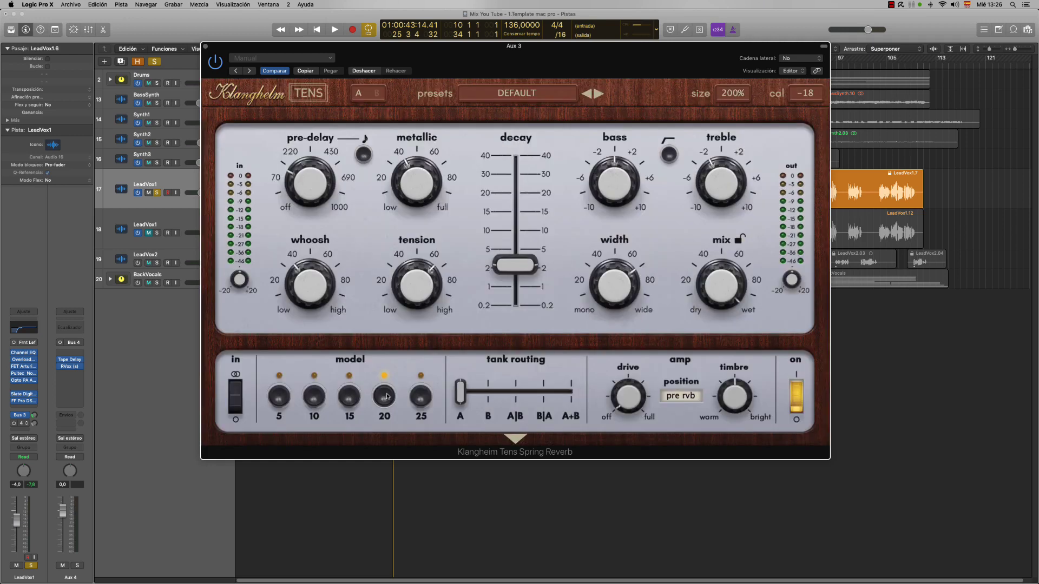
pyautogui.click(422, 397)
pyautogui.click(384, 400)
pyautogui.moveTo(418, 194)
pyautogui.click(351, 399)
pyautogui.click(316, 403)
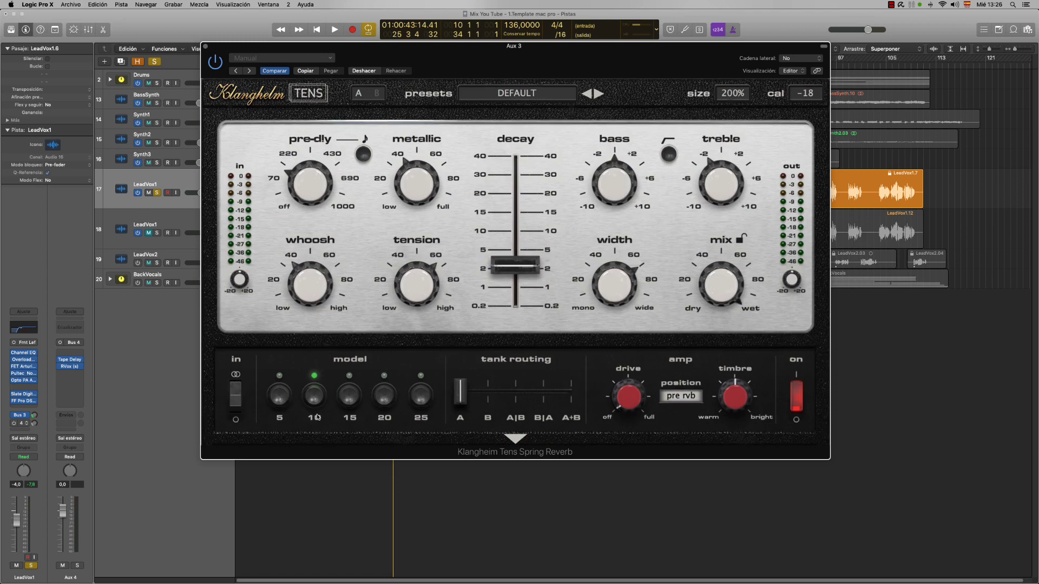
pyautogui.click(288, 400)
pyautogui.click(314, 401)
# Try the tank routings B, A|B, B|A and A+B, and set the routing back to A|B.
pyautogui.moveTo(465, 395)
pyautogui.mouseDown()
pyautogui.moveTo(597, 388)
pyautogui.moveTo(461, 395)
pyautogui.mouseUp()
pyautogui.moveTo(465, 393)
pyautogui.mouseDown()
pyautogui.moveTo(572, 395)
pyautogui.moveTo(460, 395)
pyautogui.mouseUp()
pyautogui.moveTo(458, 394); pyautogui.dragTo(485, 397)
pyautogui.moveTo(494, 393); pyautogui.dragTo(510, 394)
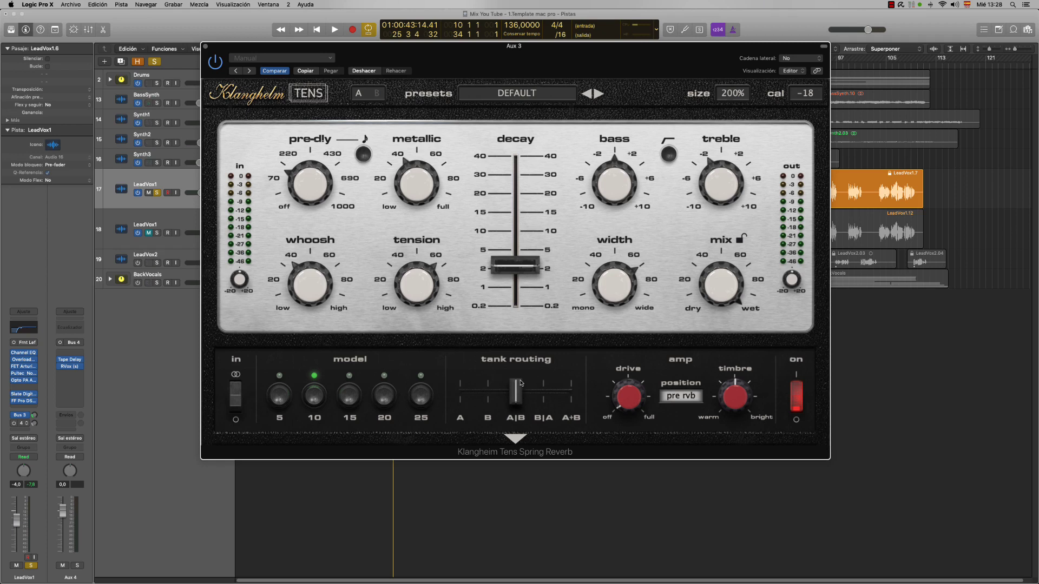
pyautogui.moveTo(517, 393); pyautogui.dragTo(543, 393)
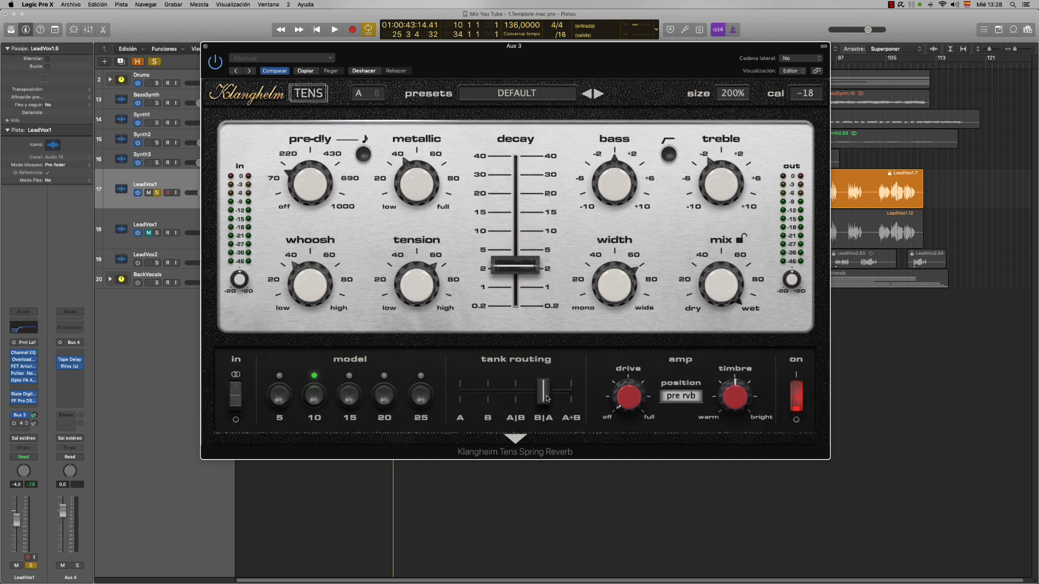
pyautogui.click(580, 422)
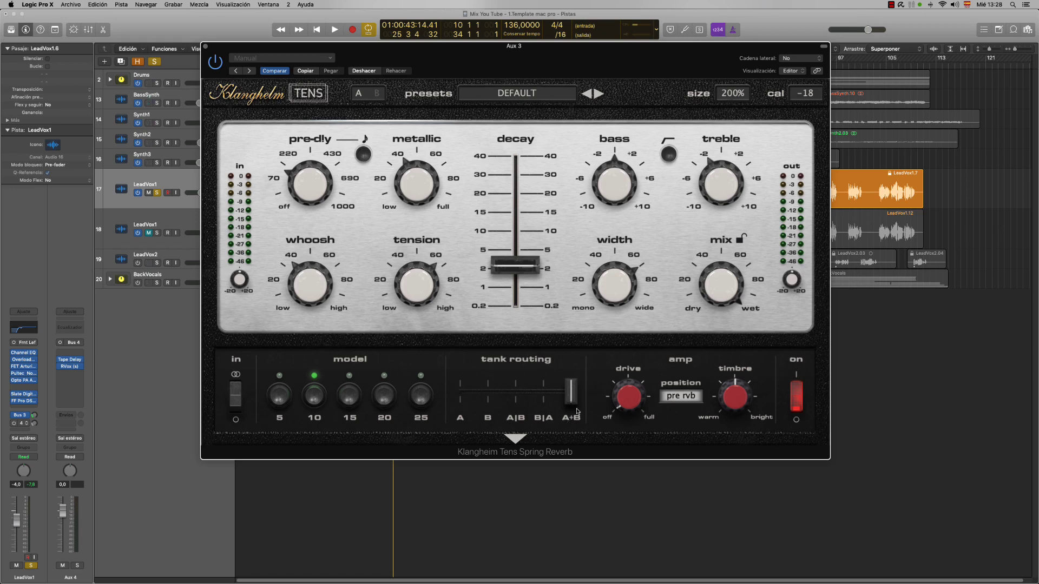
pyautogui.moveTo(572, 393); pyautogui.dragTo(518, 395)
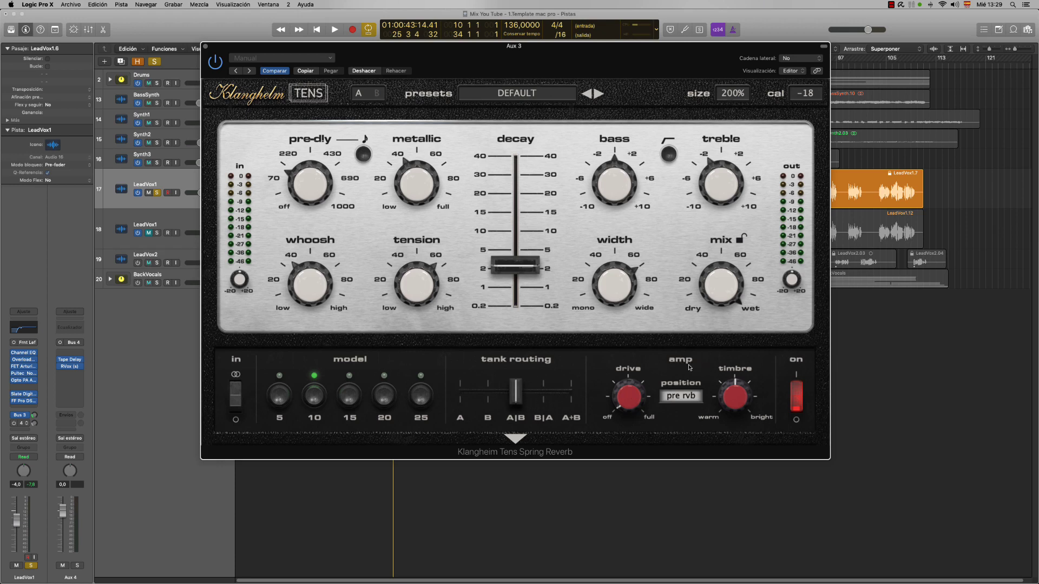
# Sweep the amp drive up and back to off, and turn the amp timbre slightly toward bright.
pyautogui.moveTo(628, 403); pyautogui.dragTo(633, 406)
pyautogui.moveTo(655, 350); pyautogui.dragTo(661, 443)
pyautogui.moveTo(733, 410); pyautogui.dragTo(775, 412)
# Toggle the reverb's on switch off and back on repeatedly.
pyautogui.click(799, 409)
pyautogui.click(799, 409)
pyautogui.click(799, 406)
pyautogui.click(802, 390)
# Try the amp positions solo and post rvb, and set the position back to pre rvb.
pyautogui.click(680, 402)
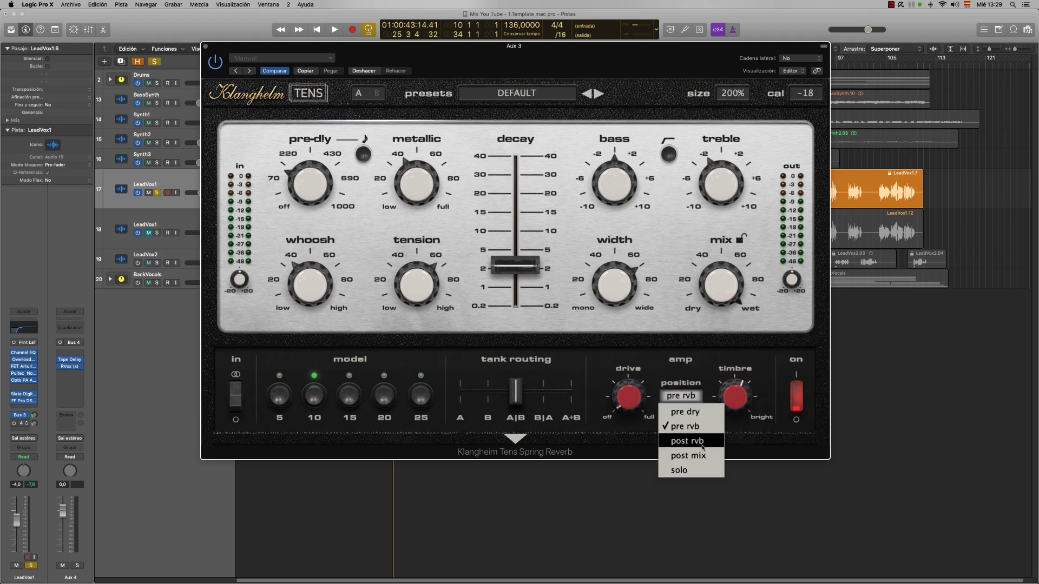
pyautogui.click(691, 470)
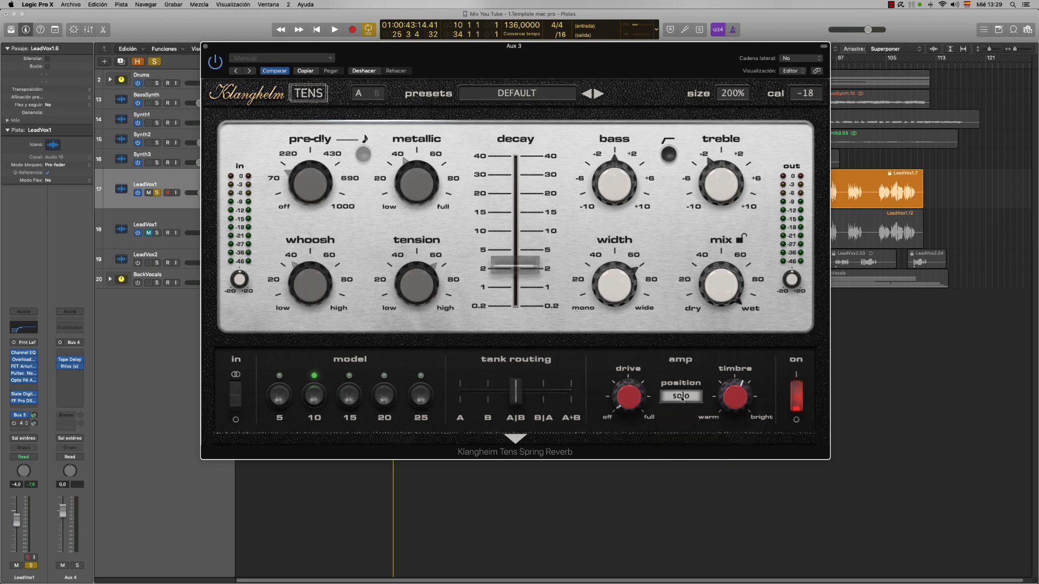
pyautogui.moveTo(615, 185); pyautogui.dragTo(615, 188)
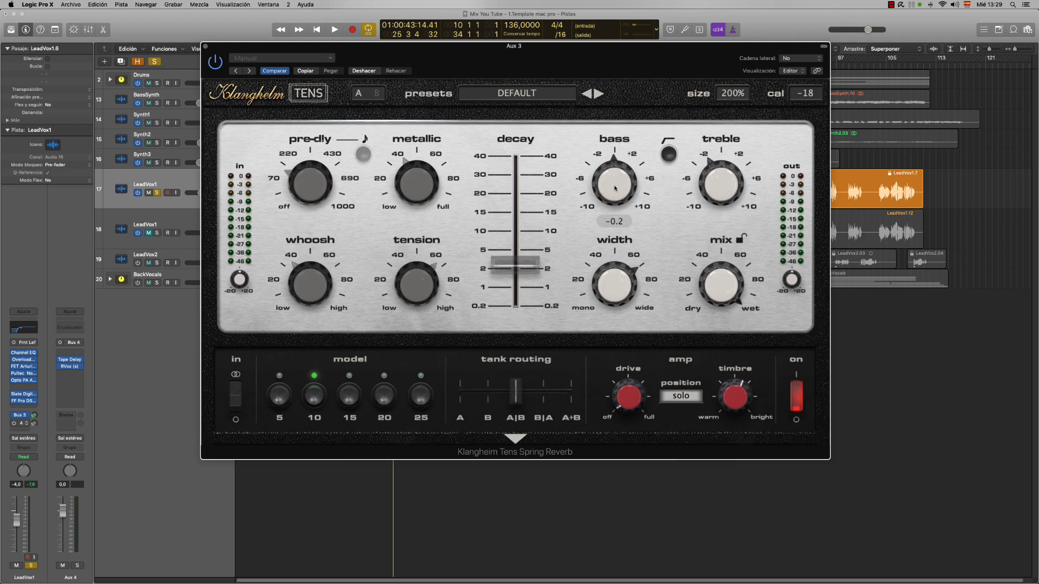
pyautogui.click(690, 395)
pyautogui.click(689, 442)
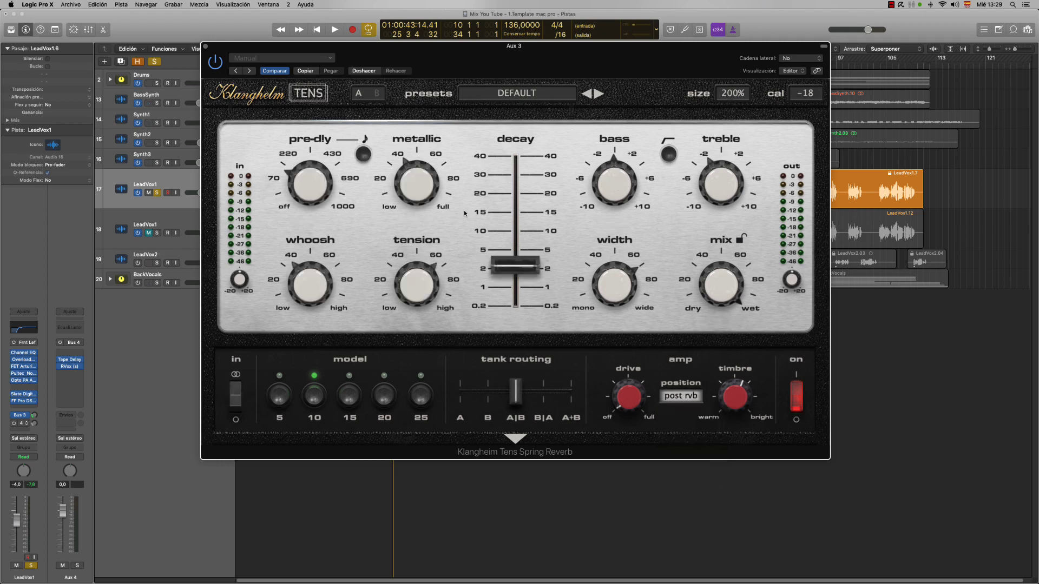
pyautogui.click(687, 396)
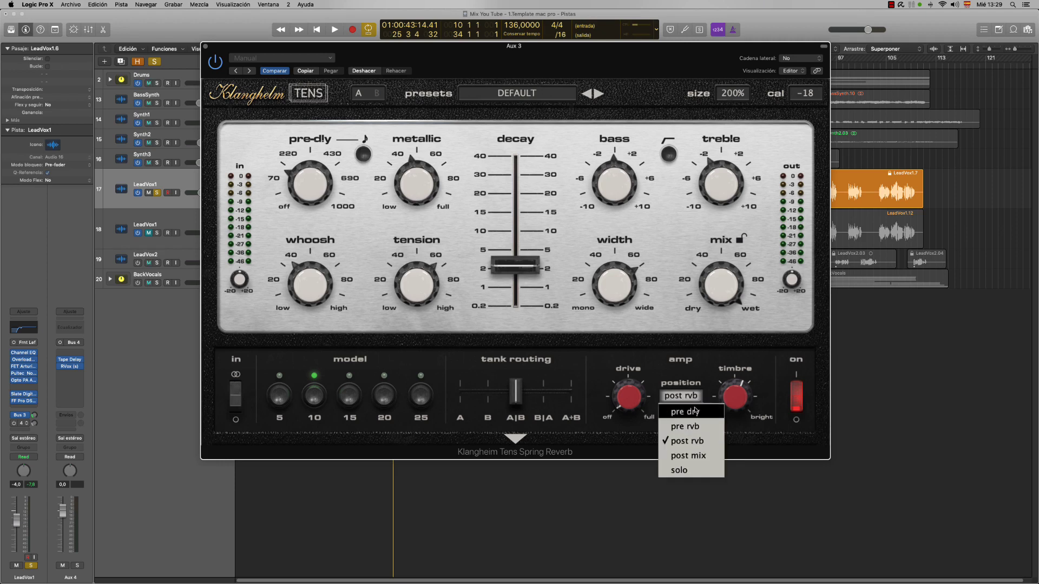
pyautogui.click(690, 471)
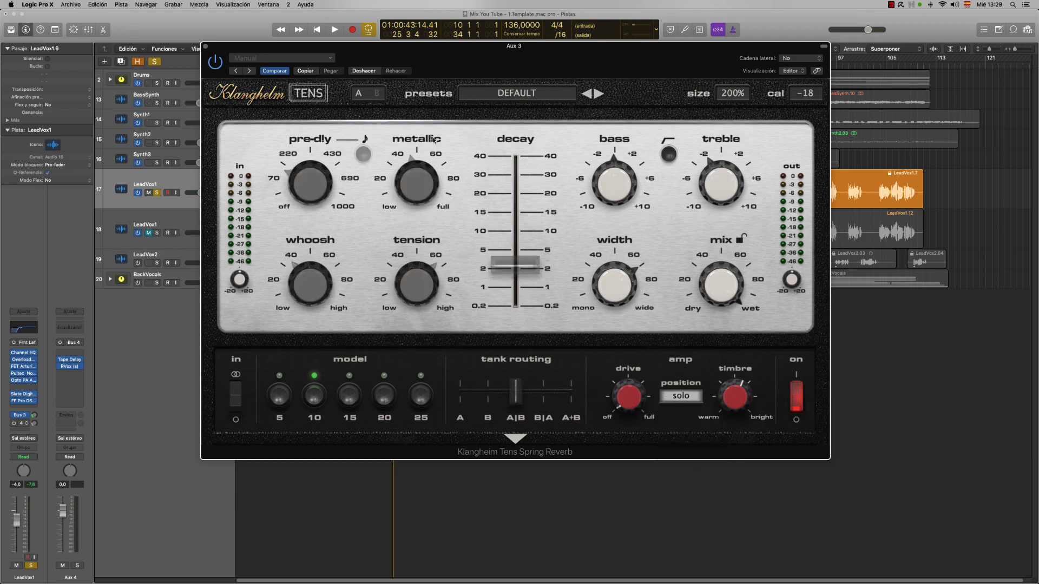
pyautogui.click(685, 397)
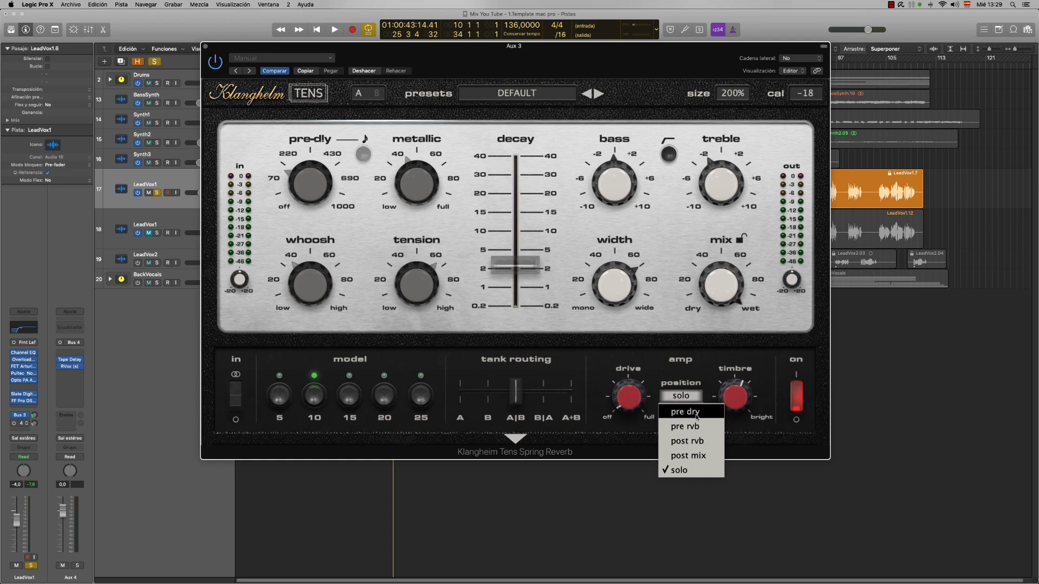
pyautogui.click(694, 426)
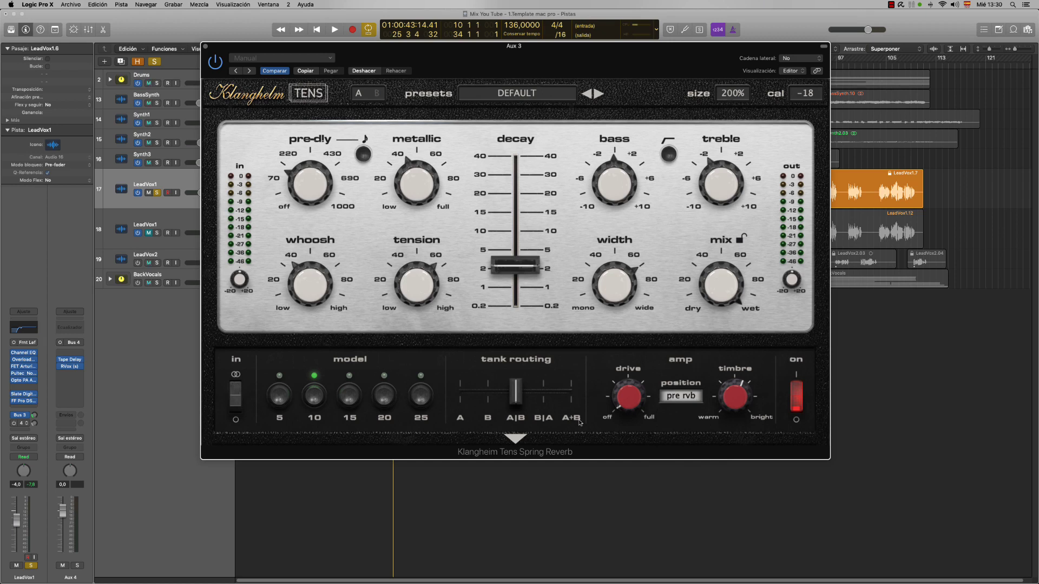
# Expand the modulation section beneath the amp and model controls, and move the plug-in window higher so everything fits.
pyautogui.click(518, 440)
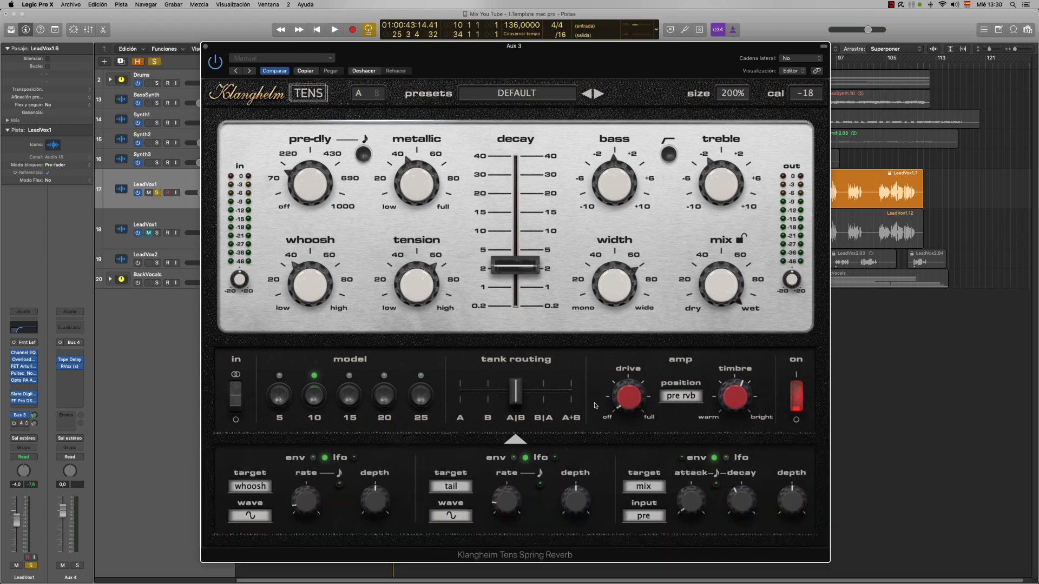
pyautogui.moveTo(630, 61); pyautogui.dragTo(626, 29)
pyautogui.moveTo(593, 165)
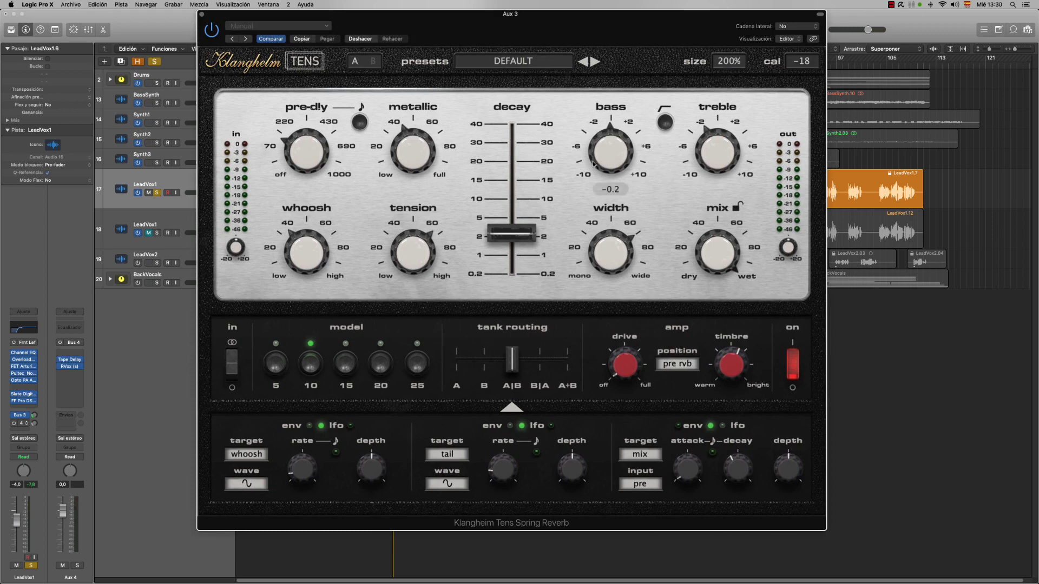
pyautogui.click(512, 408)
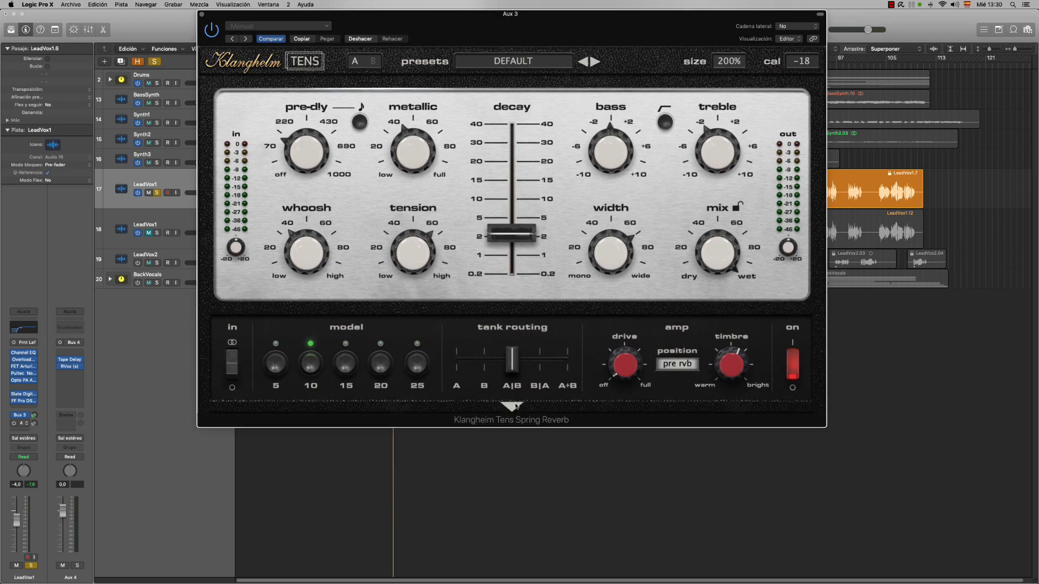
pyautogui.click(517, 406)
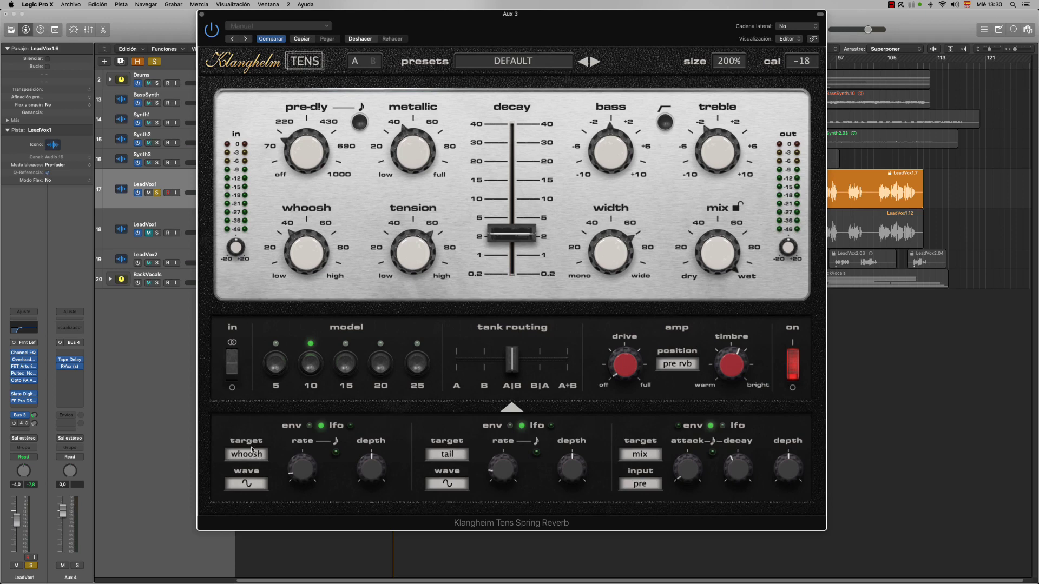
# Set the first modulator's wave to a falling sawtooth, raise its rate slightly and set its depth to about -6.2.
pyautogui.click(251, 451)
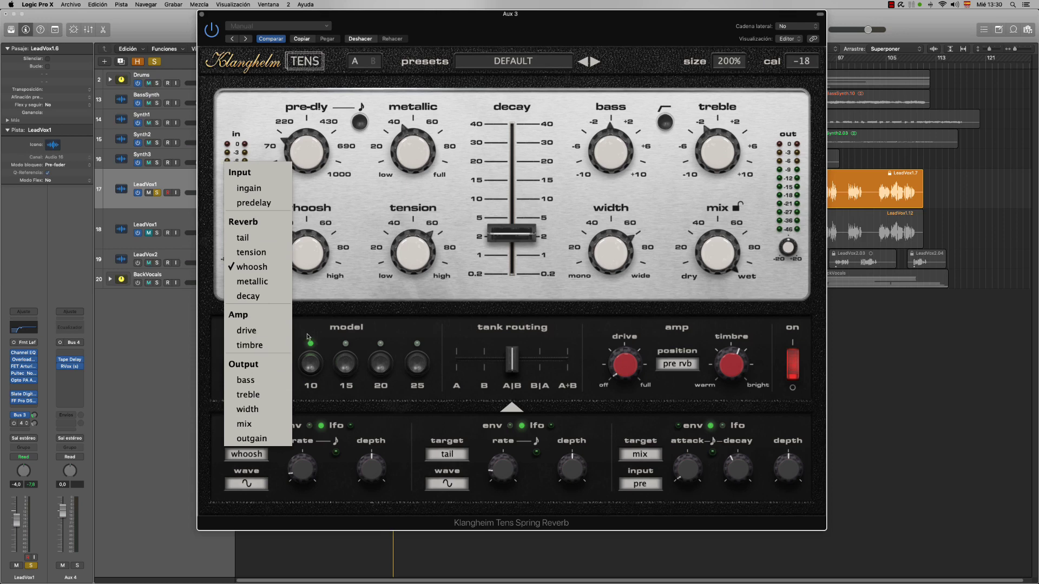
pyautogui.click(254, 485)
pyautogui.click(254, 485)
pyautogui.click(254, 447)
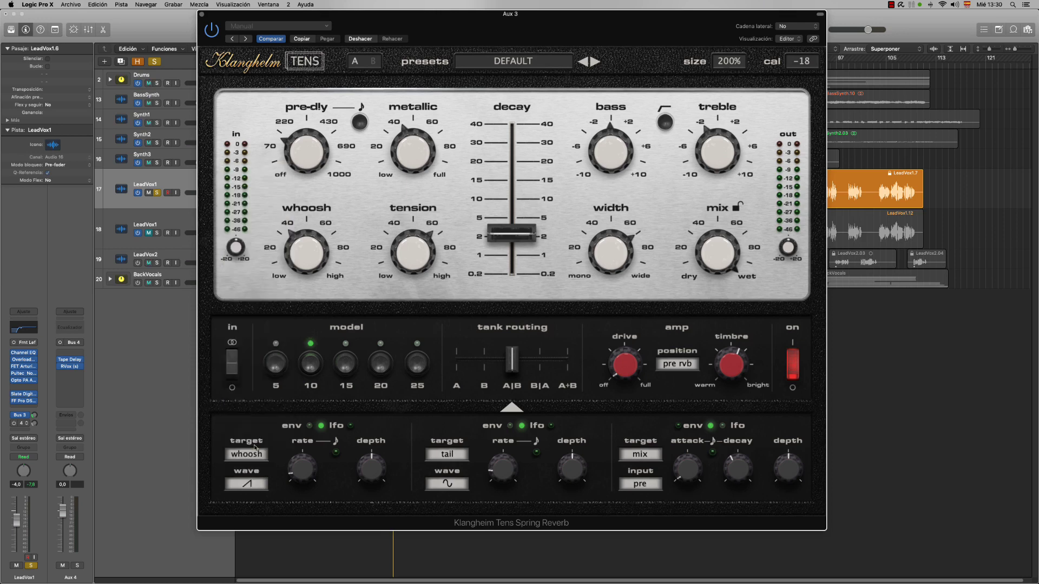
pyautogui.click(247, 485)
pyautogui.click(253, 454)
pyautogui.moveTo(302, 469); pyautogui.dragTo(302, 462)
pyautogui.moveTo(367, 478); pyautogui.dragTo(387, 470)
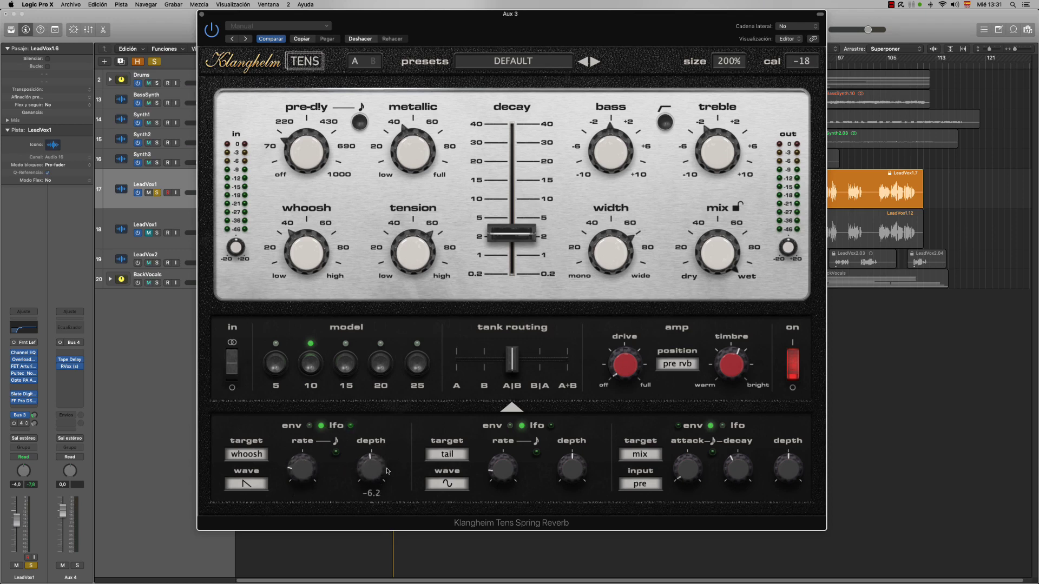
# Switch the first modulator between envelope and LFO modes, and leave it in envelope mode.
pyautogui.click(310, 426)
pyautogui.click(312, 429)
pyautogui.click(314, 430)
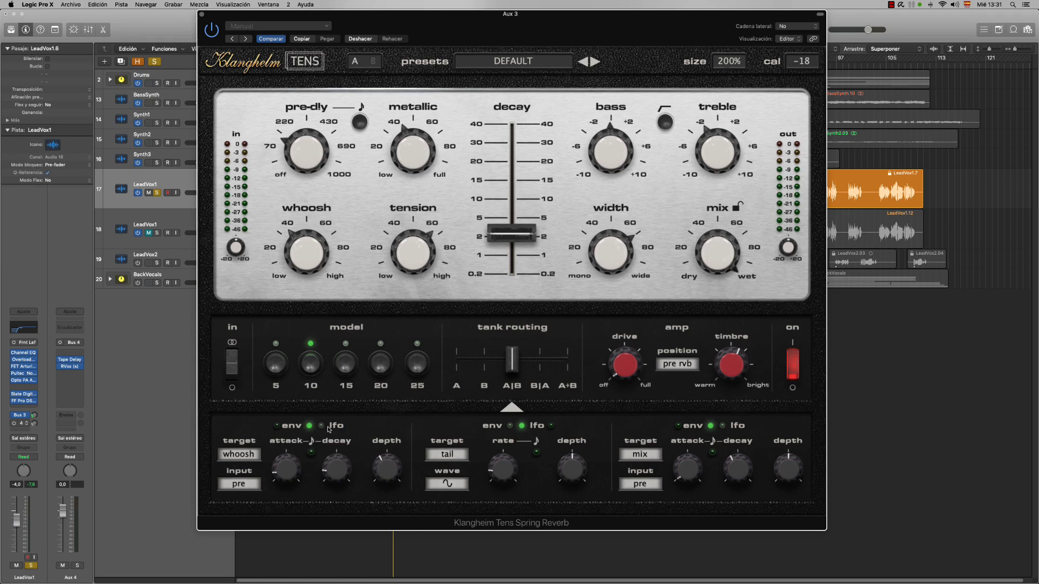
pyautogui.click(326, 427)
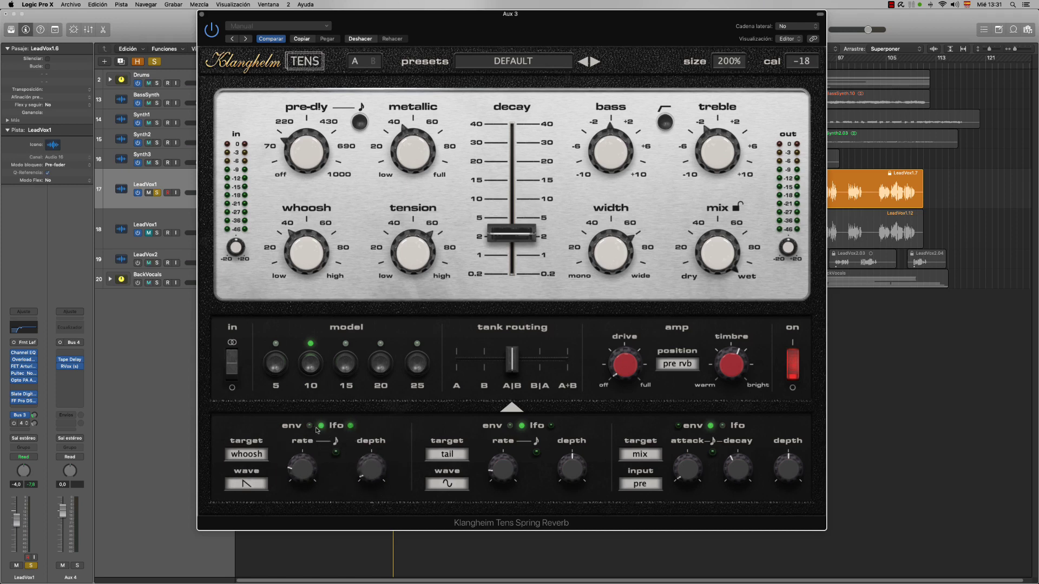
pyautogui.click(316, 430)
# Review the first modulator's target and input options, keeping whoosh and pre, and fine-tune its envelope depth.
pyautogui.click(242, 456)
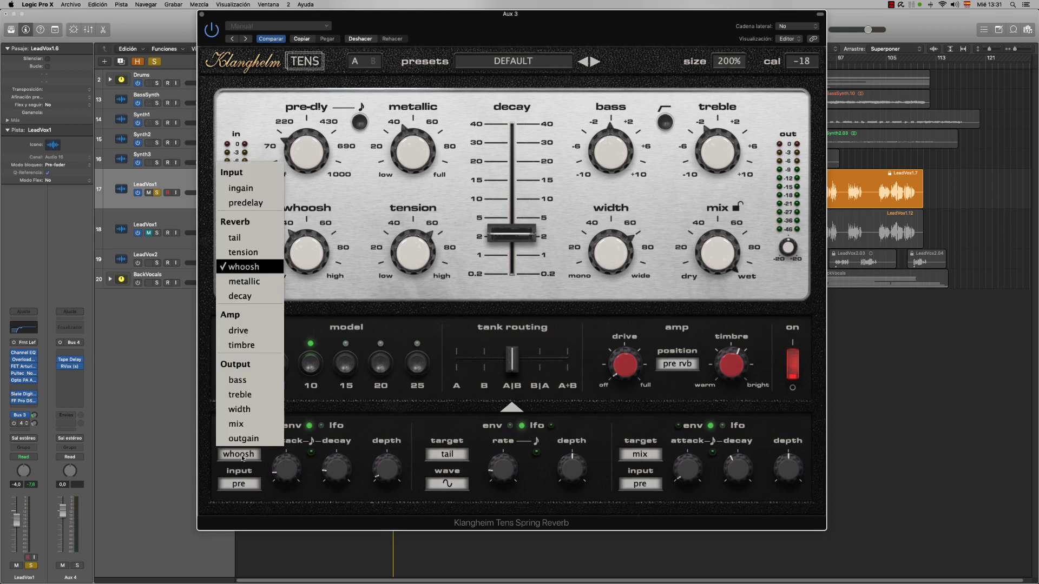
pyautogui.click(308, 337)
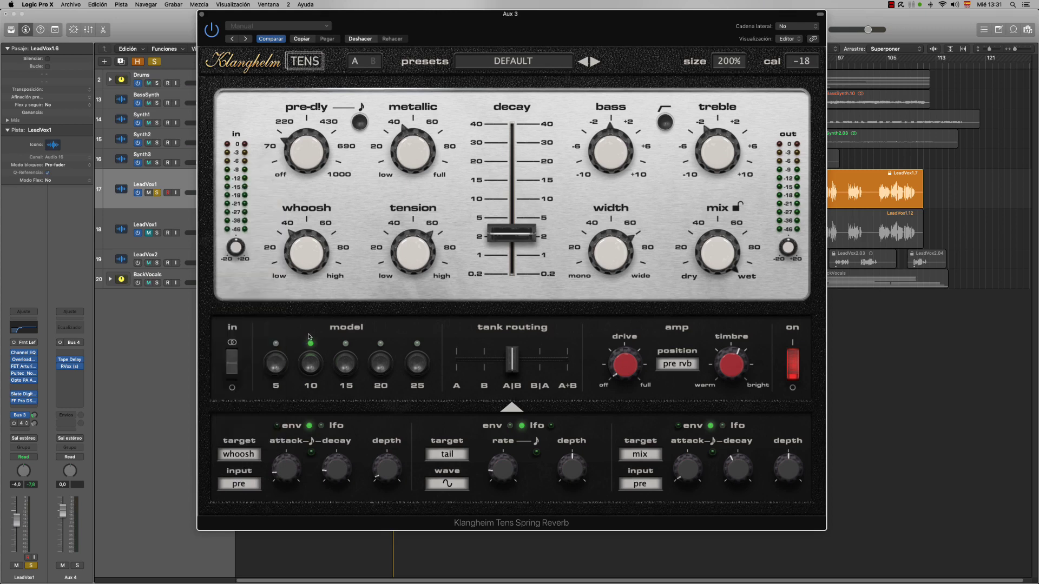
pyautogui.click(242, 484)
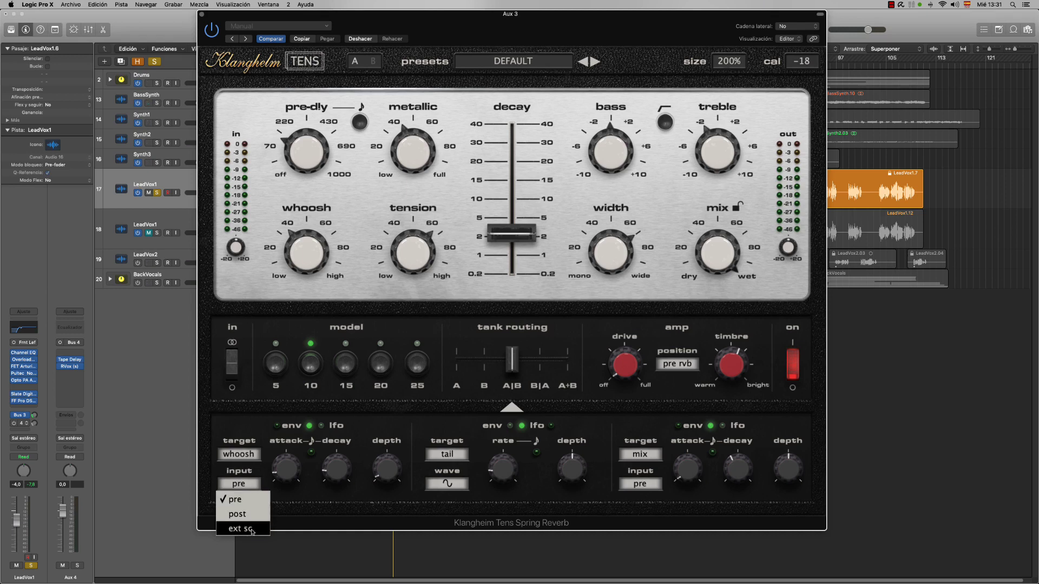
pyautogui.click(323, 503)
pyautogui.moveTo(292, 473)
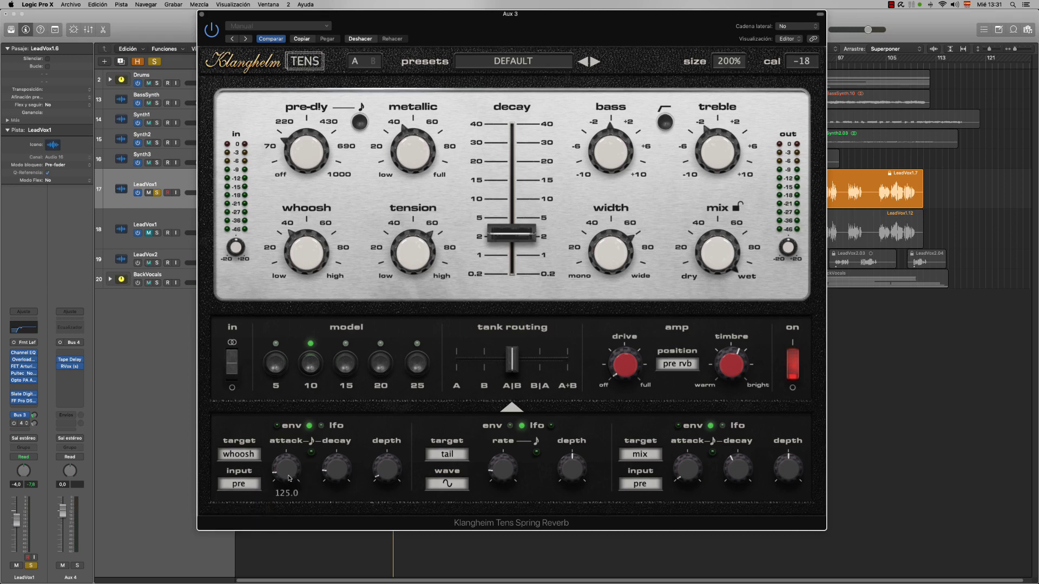
pyautogui.moveTo(398, 465)
pyautogui.mouseDown()
pyautogui.moveTo(396, 443)
pyautogui.moveTo(396, 478)
pyautogui.mouseUp()
# Try the second modulator in envelope mode, review the target options, and switch all three modulators to LFO mode.
pyautogui.click(510, 427)
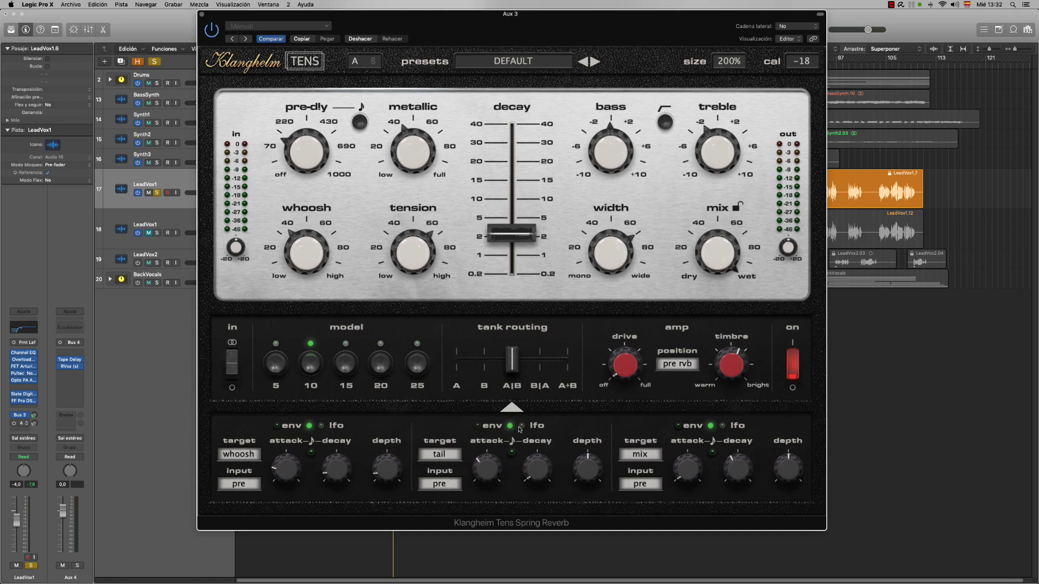
pyautogui.click(239, 454)
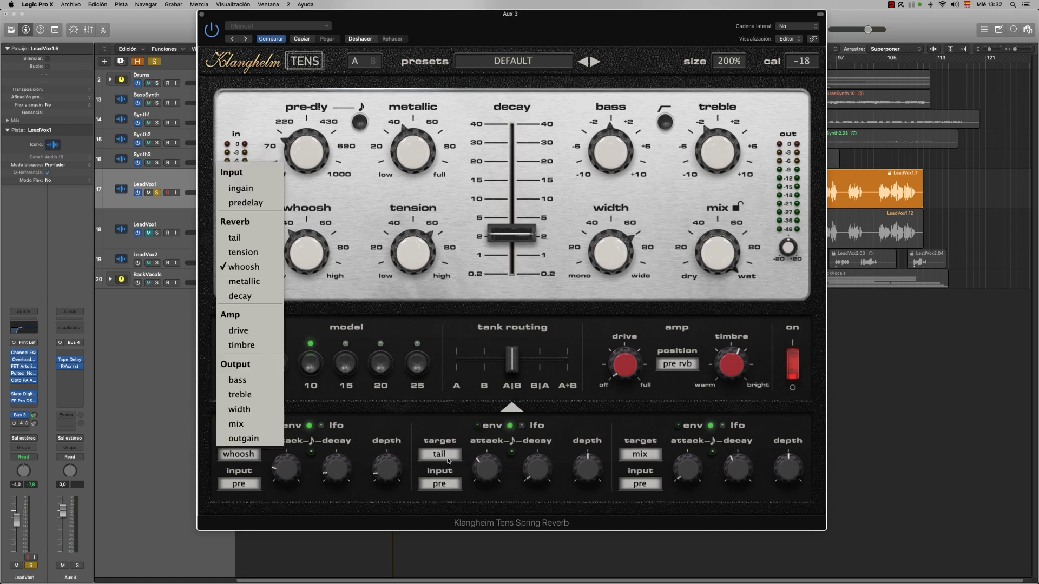
pyautogui.click(489, 494)
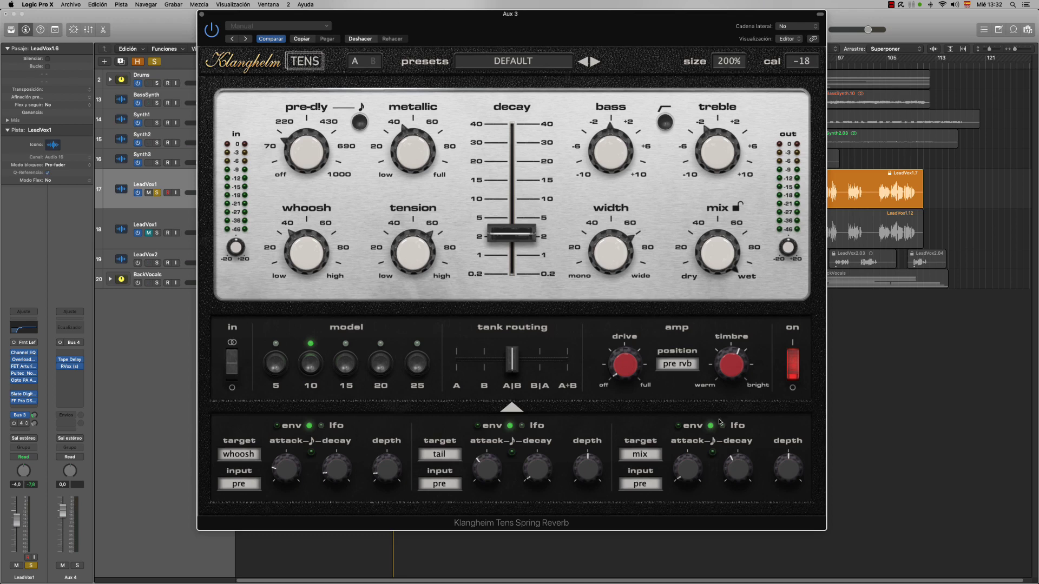
pyautogui.moveTo(539, 440)
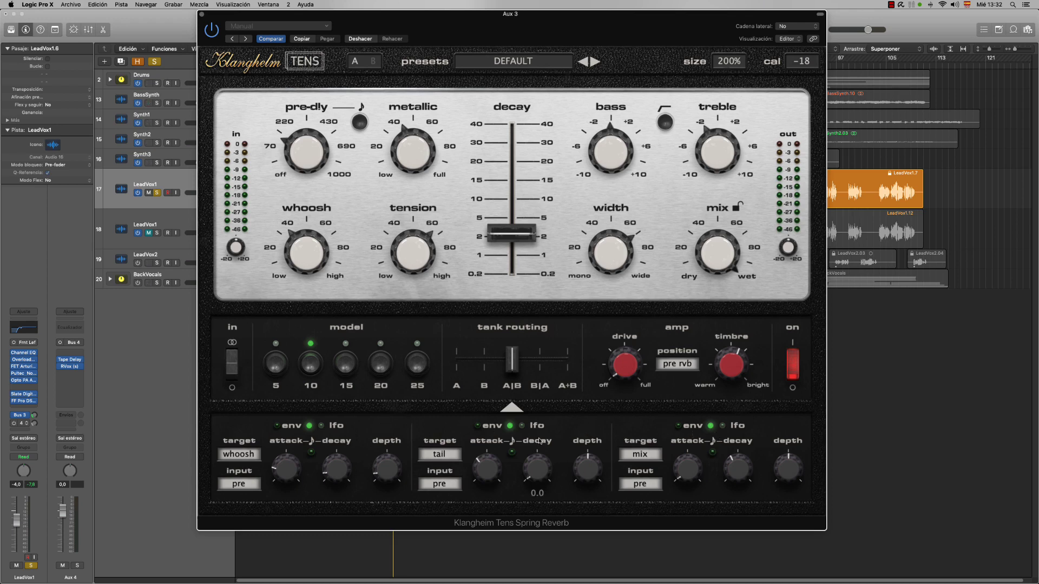
pyautogui.click(721, 426)
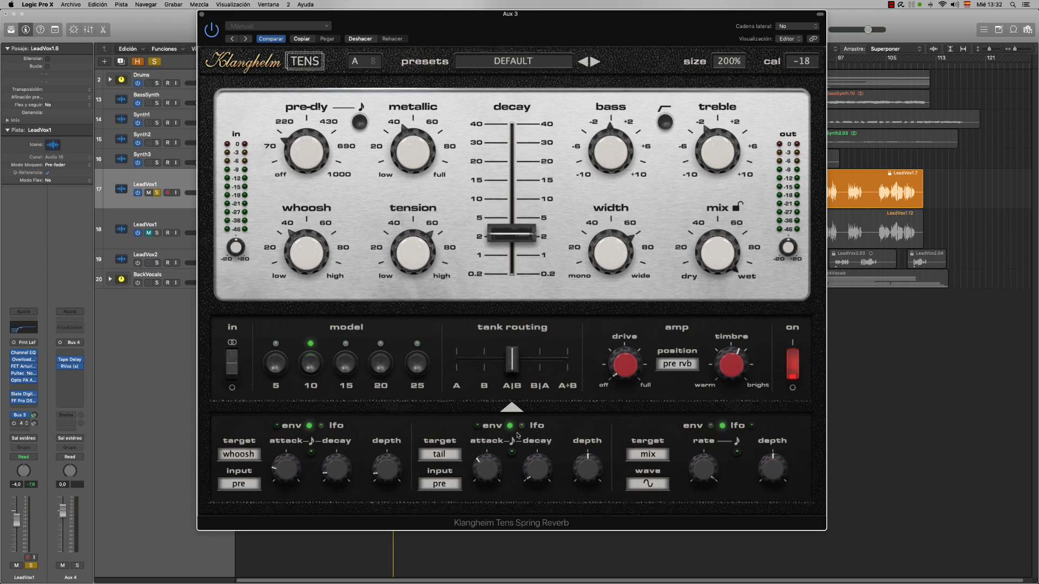
pyautogui.click(522, 427)
pyautogui.click(321, 426)
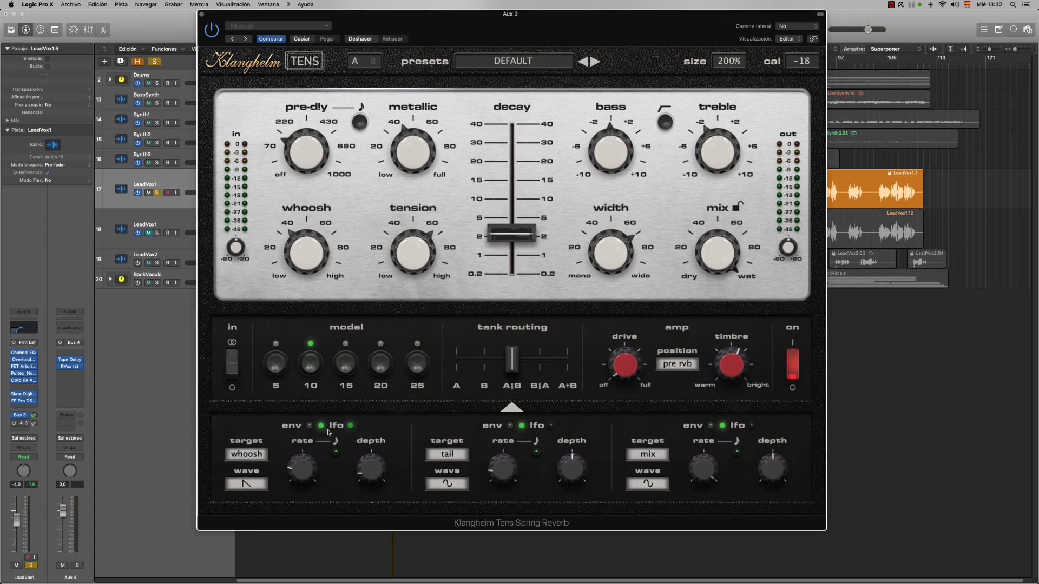
# Lower the third modulator's depth, put the first and third modulators in envelope mode, and set the third's attack to about 750.8.
pyautogui.moveTo(773, 466); pyautogui.dragTo(767, 481)
pyautogui.click(309, 426)
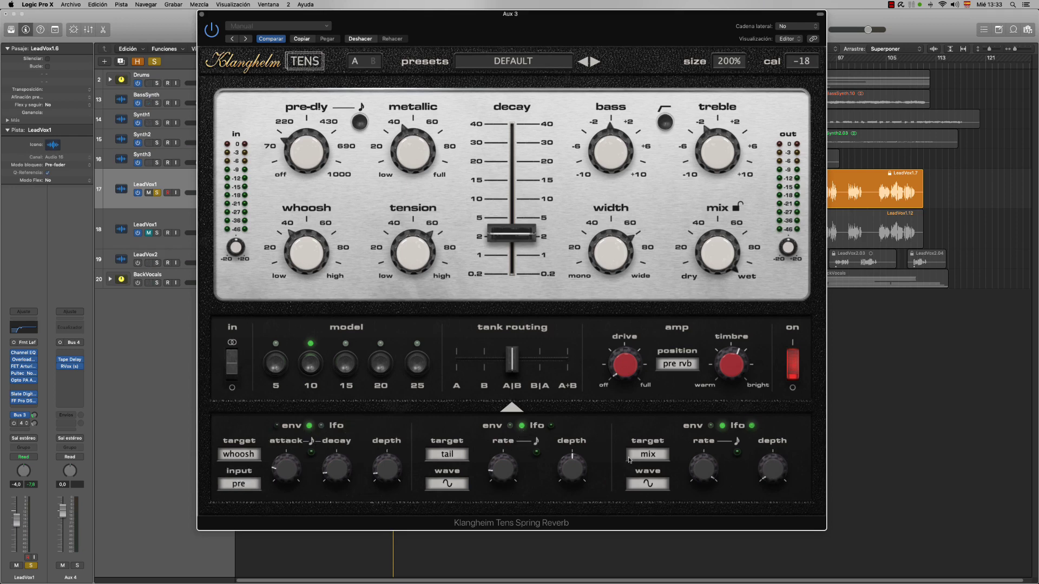
pyautogui.click(711, 426)
pyautogui.moveTo(688, 469); pyautogui.dragTo(696, 460)
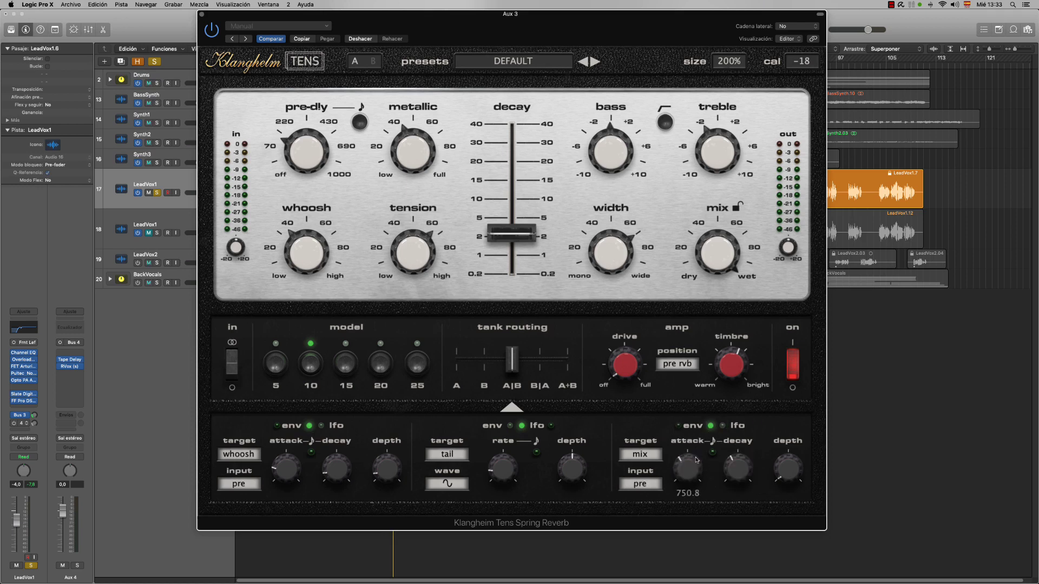
pyautogui.moveTo(502, 462)
pyautogui.moveTo(584, 463)
pyautogui.moveTo(398, 270)
# Collapse the modulation section and load the vocals preset "small slapback room".
pyautogui.click(520, 410)
pyautogui.click(514, 61)
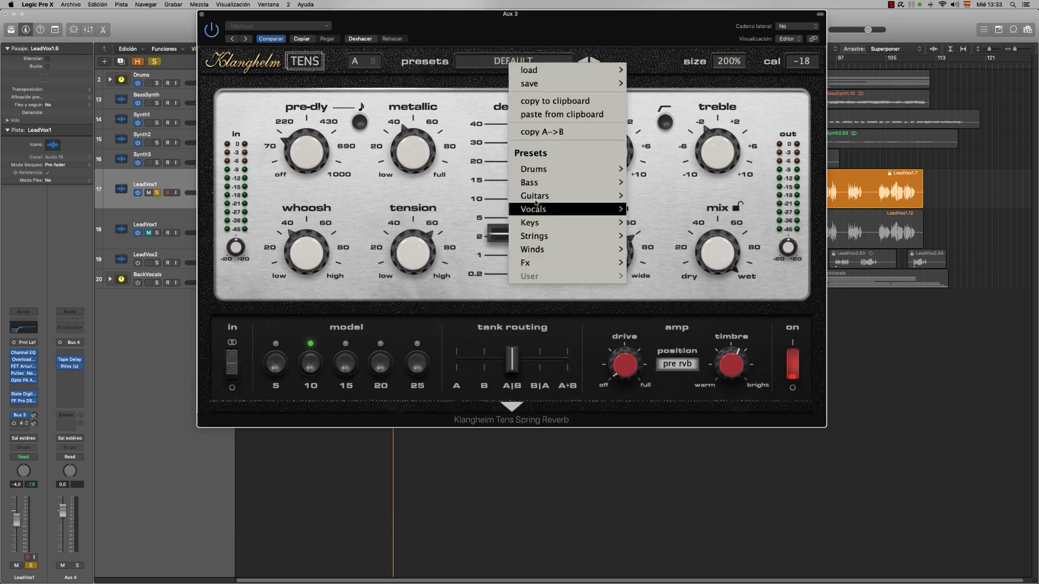
pyautogui.moveTo(555, 212)
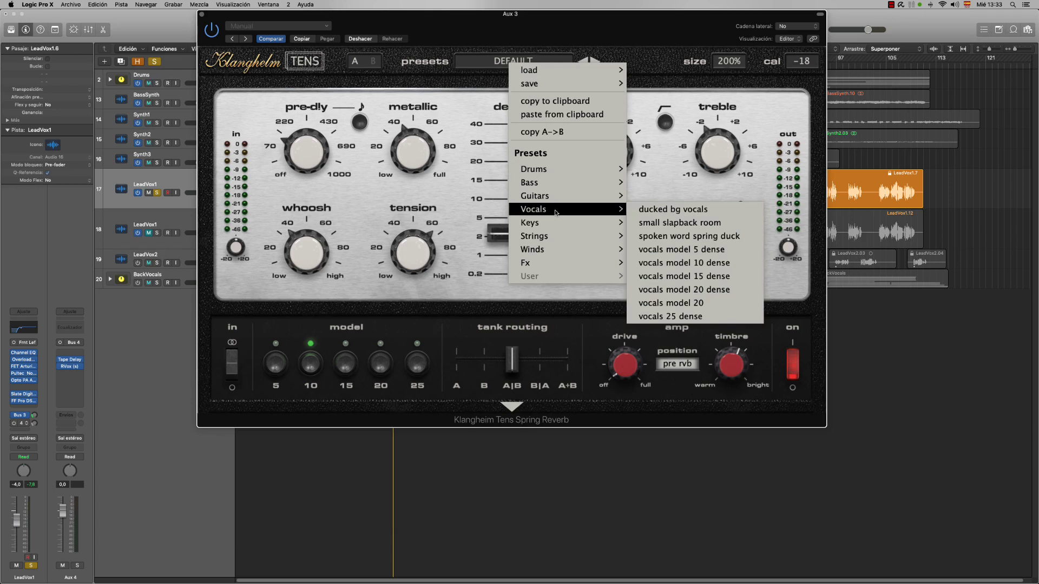
pyautogui.click(657, 224)
# Play the lead vocal with the plug-in window moved aside, and show the Aux 3 channel strip fed by its Bus 3 send.
pyautogui.moveTo(571, 14); pyautogui.dragTo(671, 225)
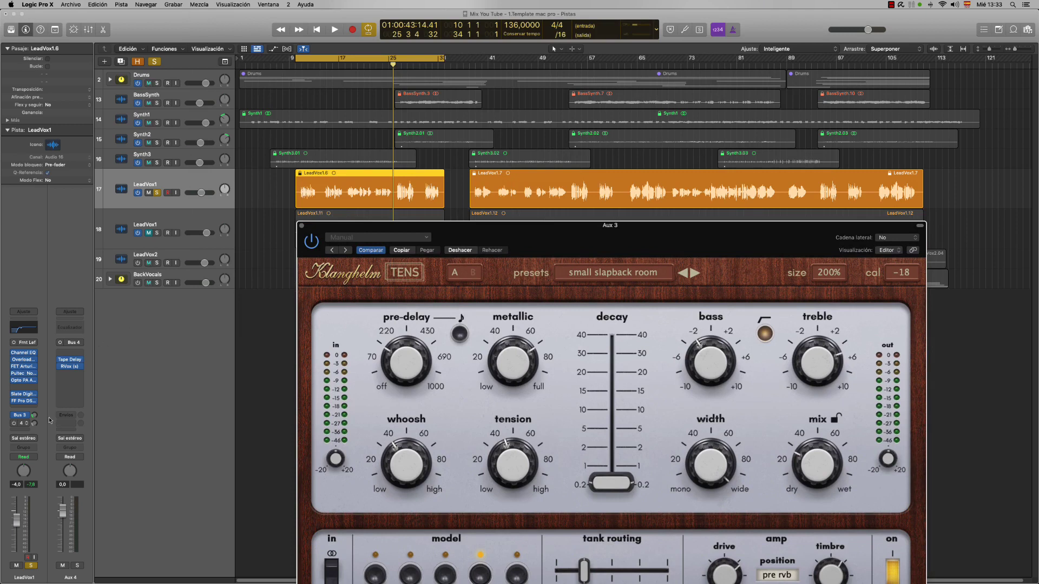
pyautogui.click(221, 184)
pyautogui.press('space')
pyautogui.moveTo(602, 256); pyautogui.dragTo(724, 110)
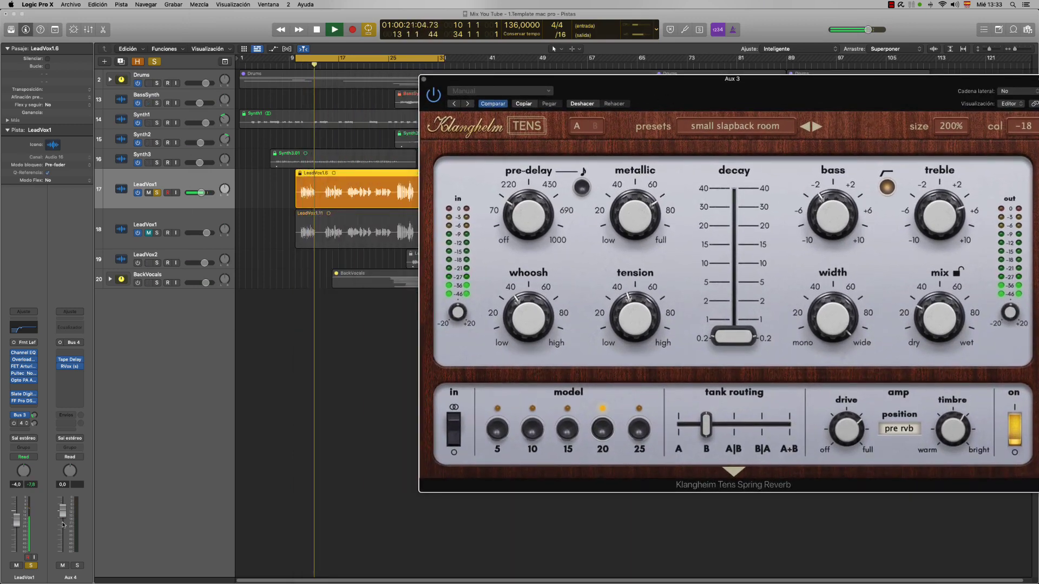
pyautogui.click(19, 415)
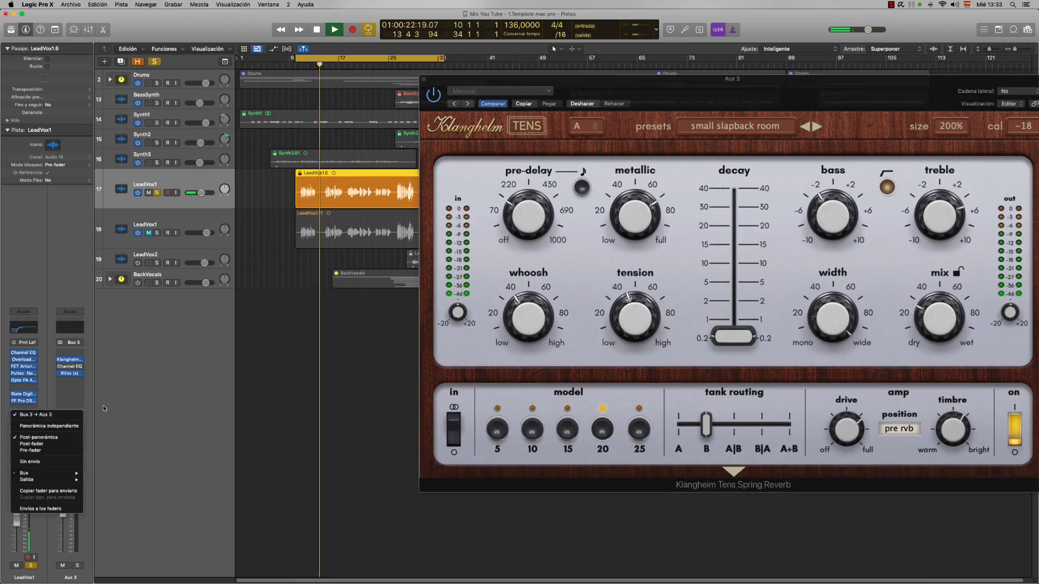
pyautogui.click(143, 393)
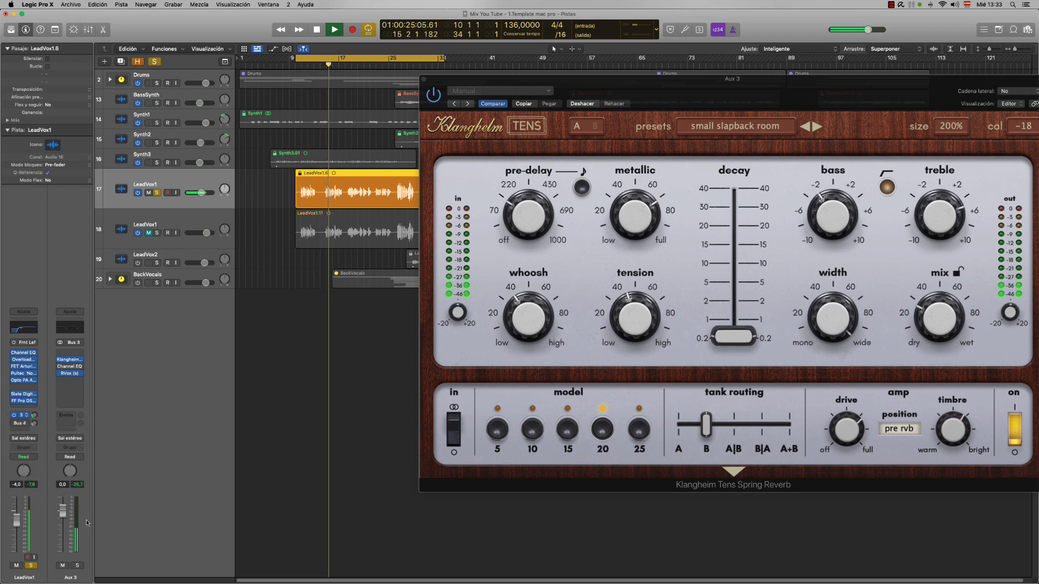
# Turn off the LeadVox1 solo, solo Aux 3, play the reverb return alone, and move the plug-in window fully into view.
pyautogui.press('space')
pyautogui.click(34, 566)
pyautogui.click(79, 567)
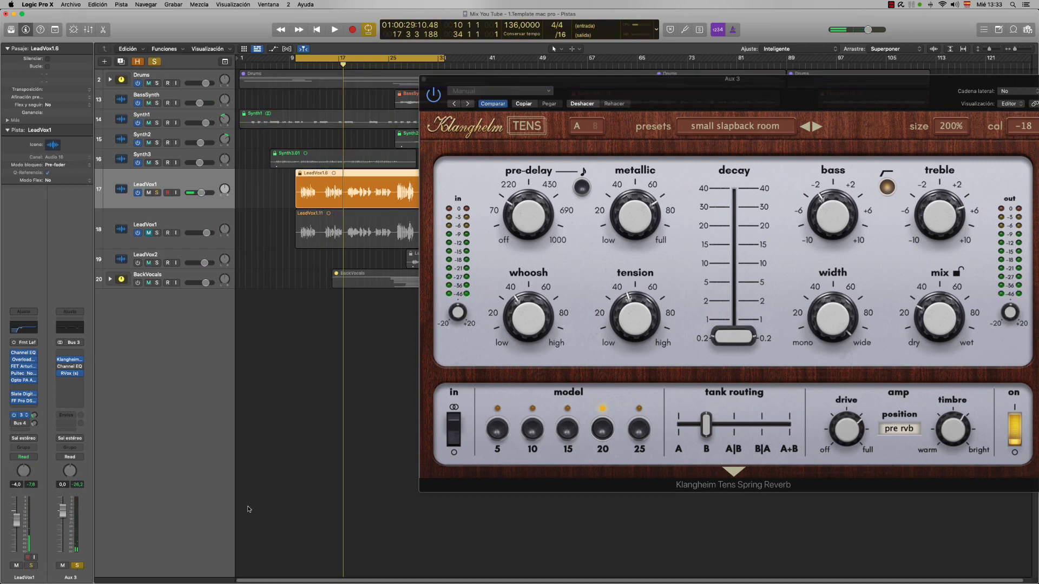
pyautogui.press('space')
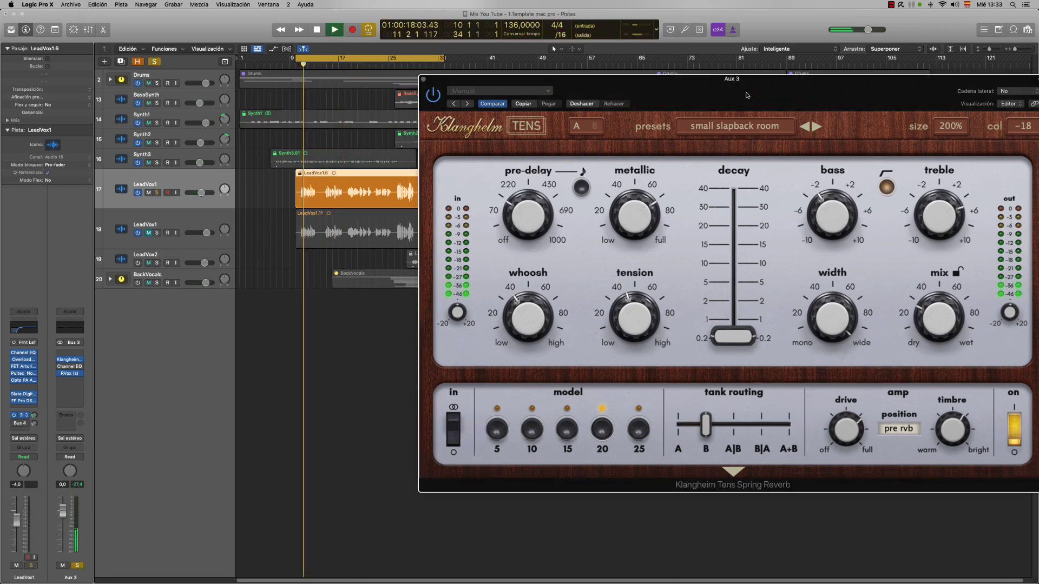
pyautogui.moveTo(732, 78); pyautogui.dragTo(542, 93)
# Raise the reverb's output level to about 18.9 during playback, and stop the playback.
pyautogui.moveTo(757, 335); pyautogui.dragTo(796, 246)
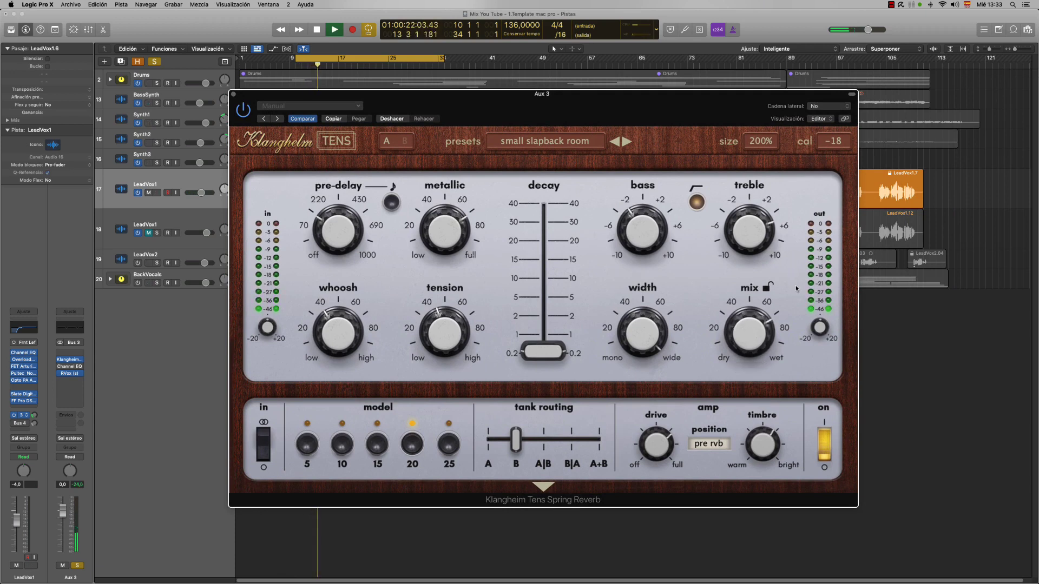
pyautogui.moveTo(824, 319)
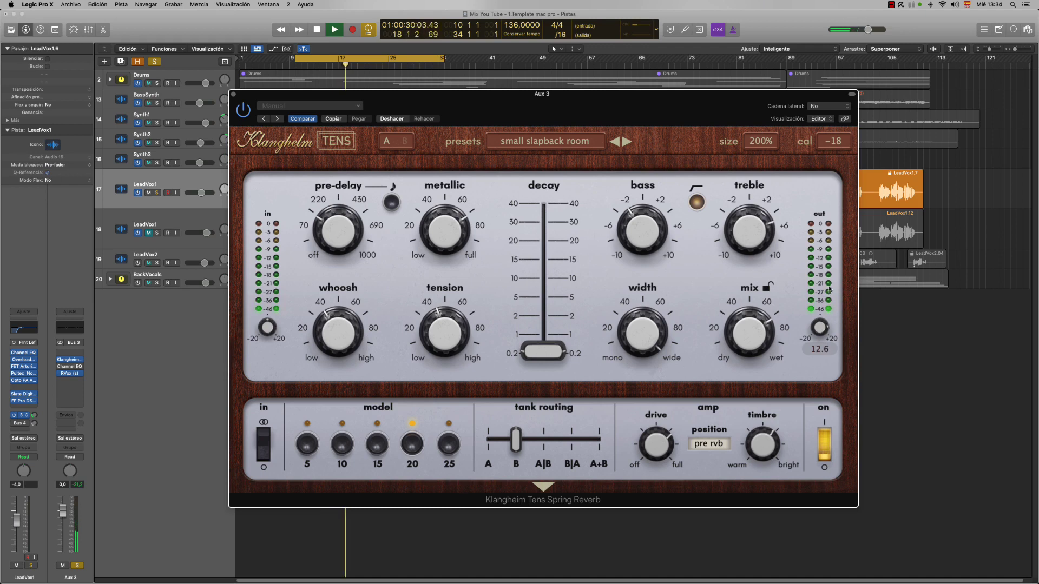
pyautogui.scroll(2, 828, 327)
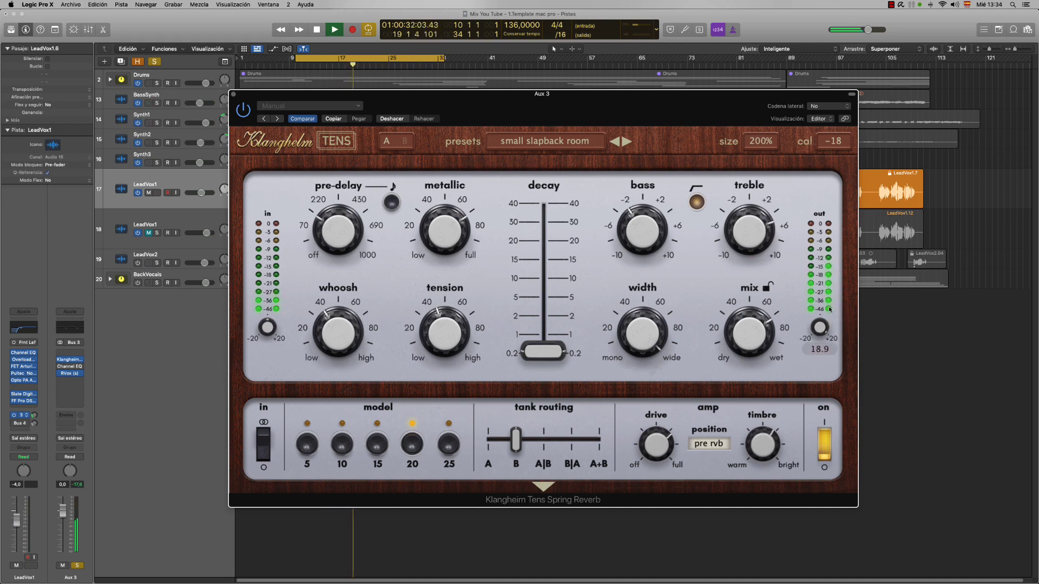
pyautogui.moveTo(789, 316)
pyautogui.press('space')
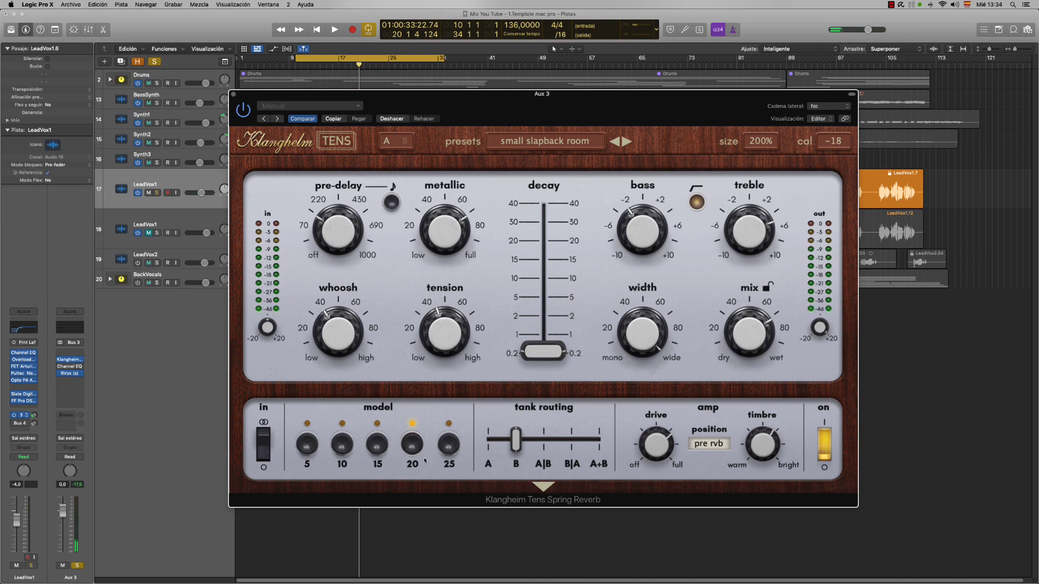
# Switch back and forth between spring models 15, 20 and 25 with playback stopped, ending on model 25.
pyautogui.press('s')
pyautogui.click(448, 444)
pyautogui.click(377, 445)
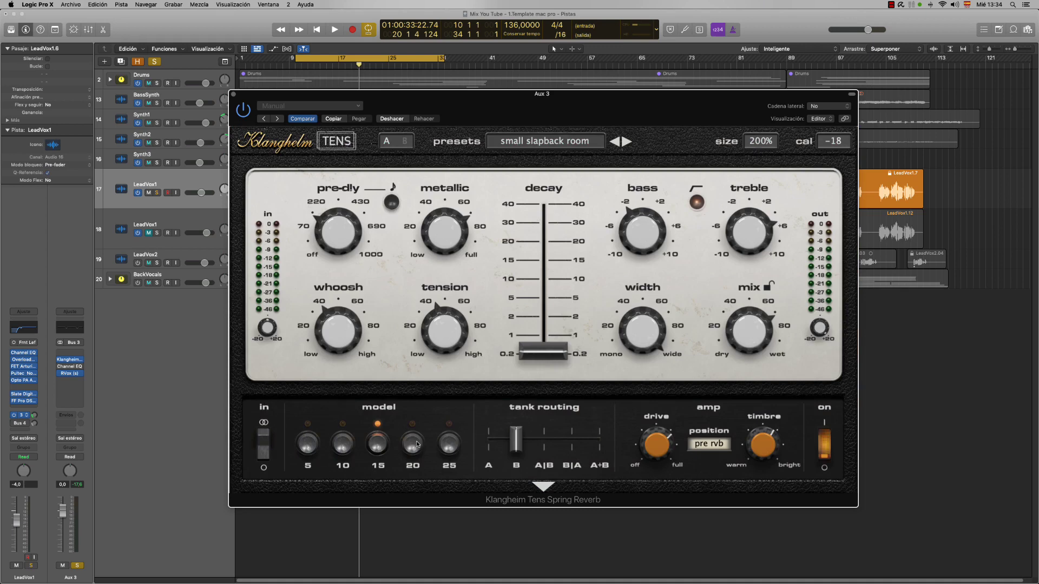
pyautogui.click(414, 444)
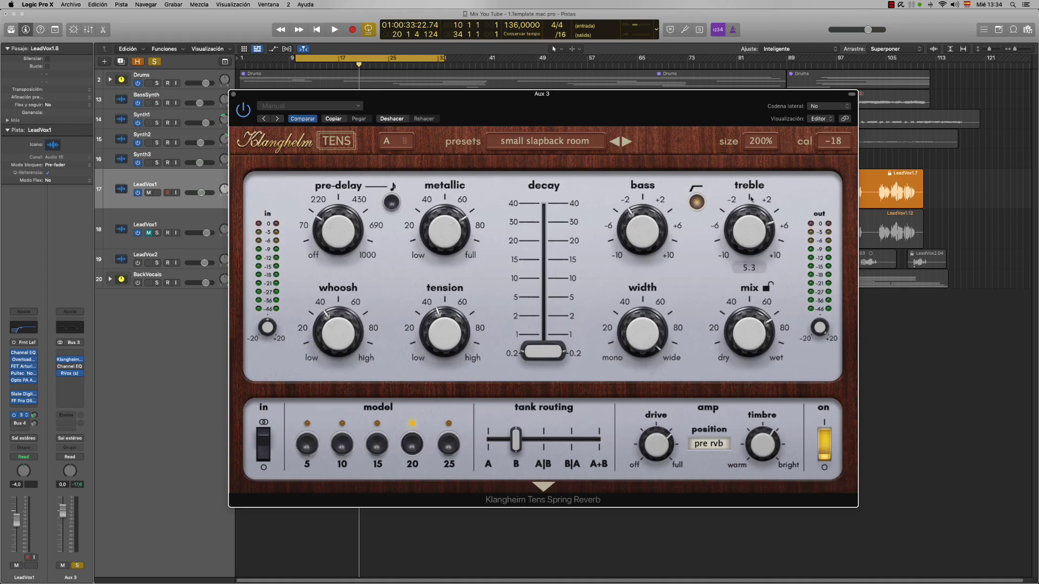
pyautogui.click(458, 448)
pyautogui.click(412, 446)
pyautogui.click(378, 444)
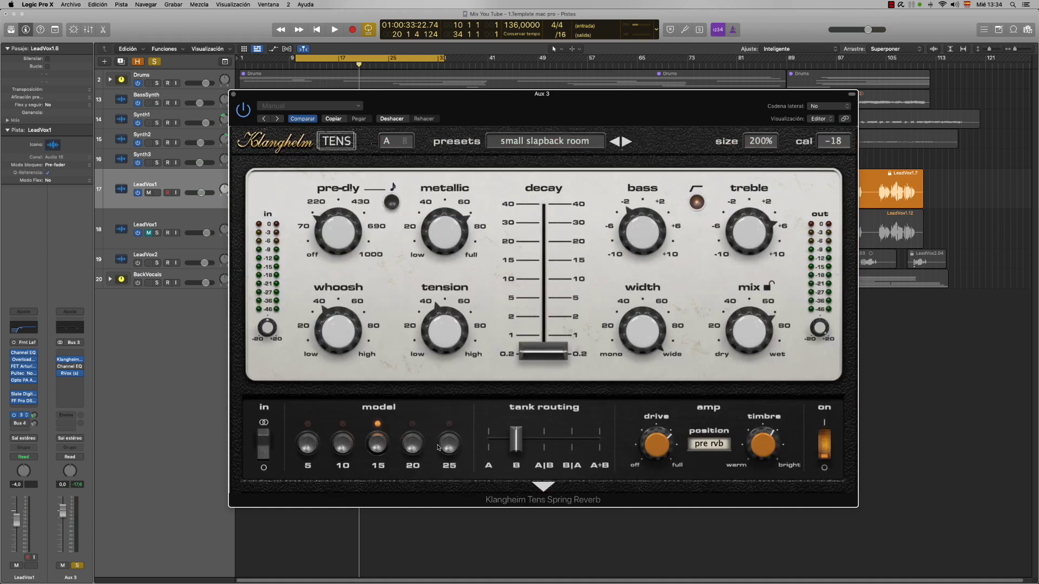
pyautogui.click(414, 445)
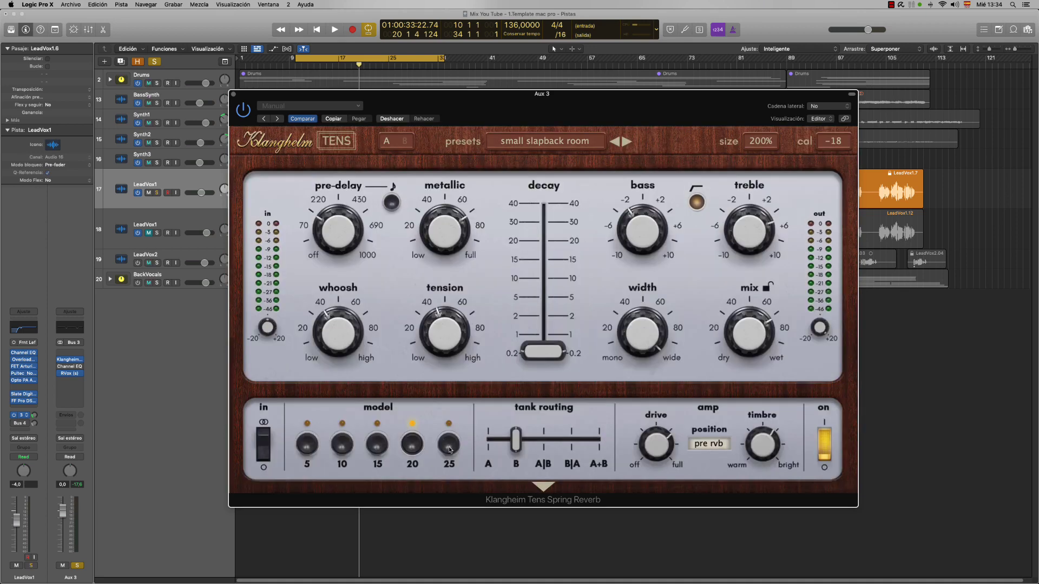
pyautogui.click(450, 445)
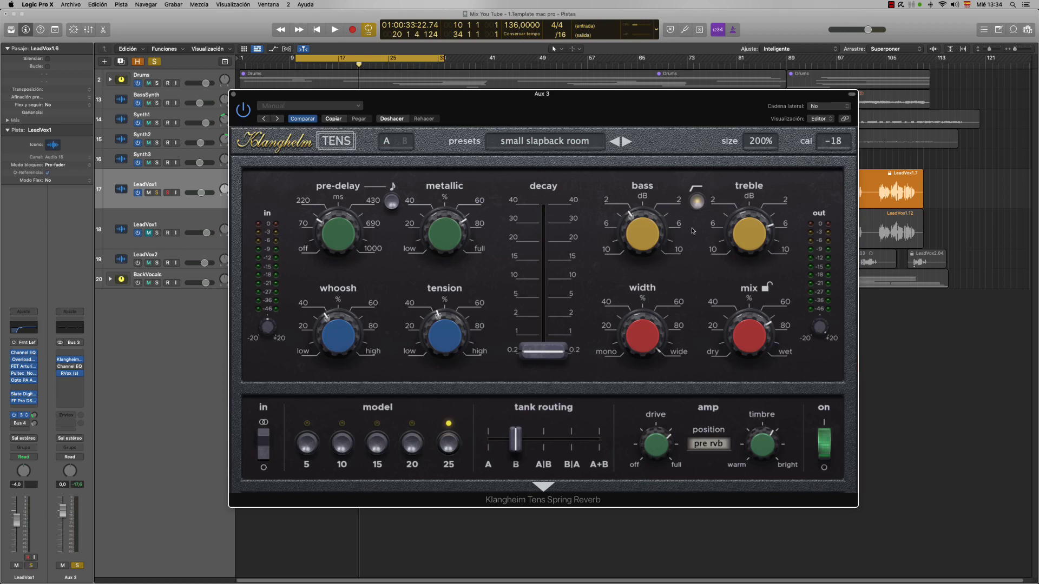
# Play the soloed reverb return through spring model 25 and set the mix to about 69.9.
pyautogui.press('space')
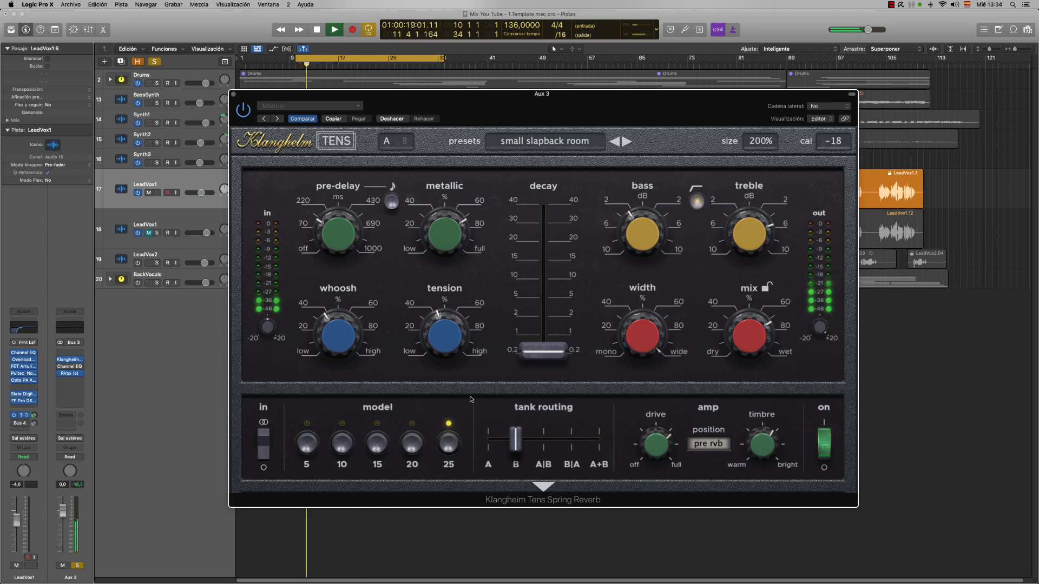
pyautogui.moveTo(760, 335)
pyautogui.moveTo(760, 334); pyautogui.dragTo(760, 343)
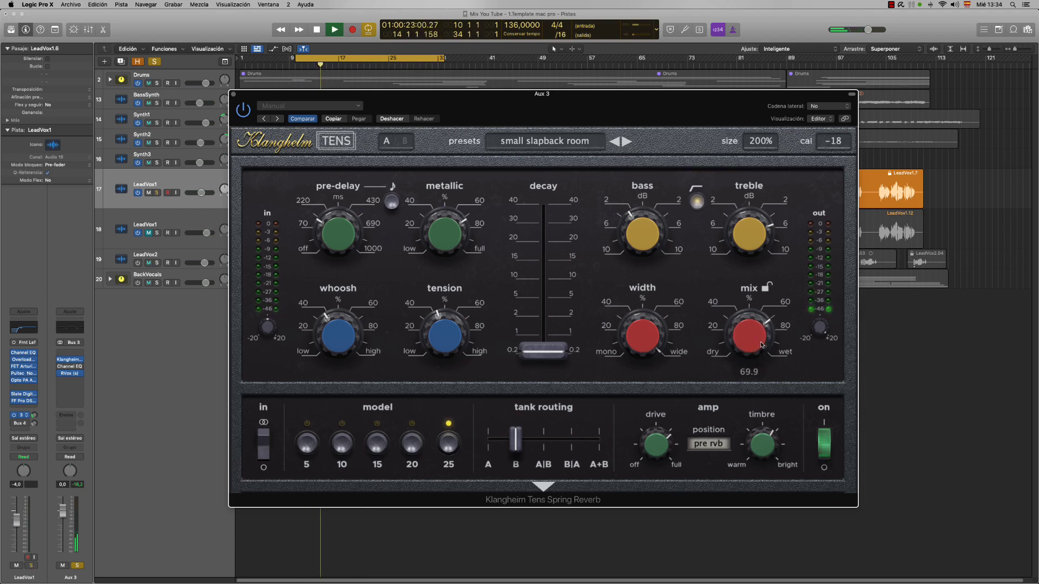
# Audition spring models 20, 15, 10 and 5 in turn on the playing reverb return, and stop playback.
pyautogui.click(418, 446)
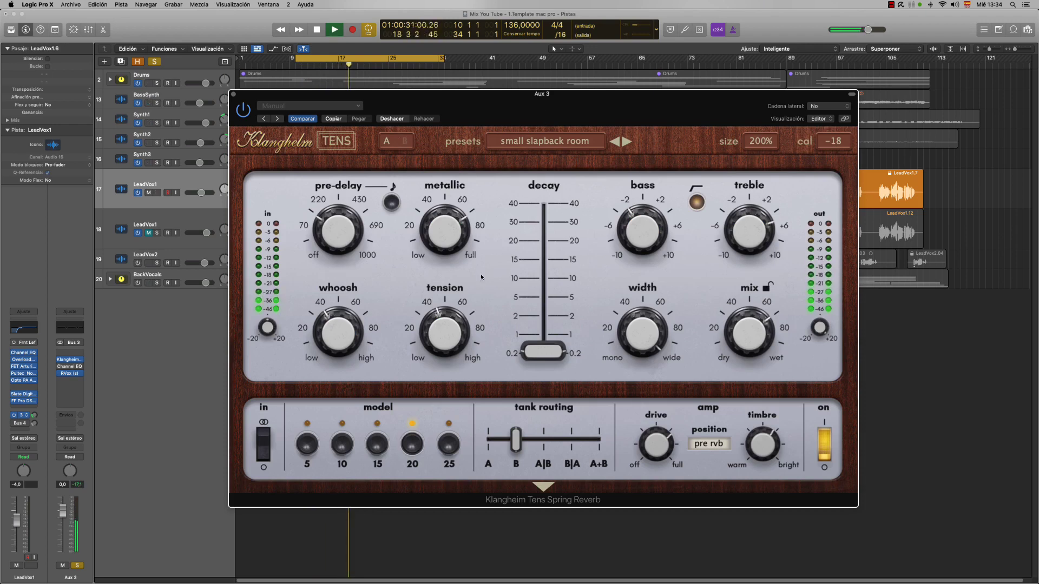
pyautogui.click(377, 443)
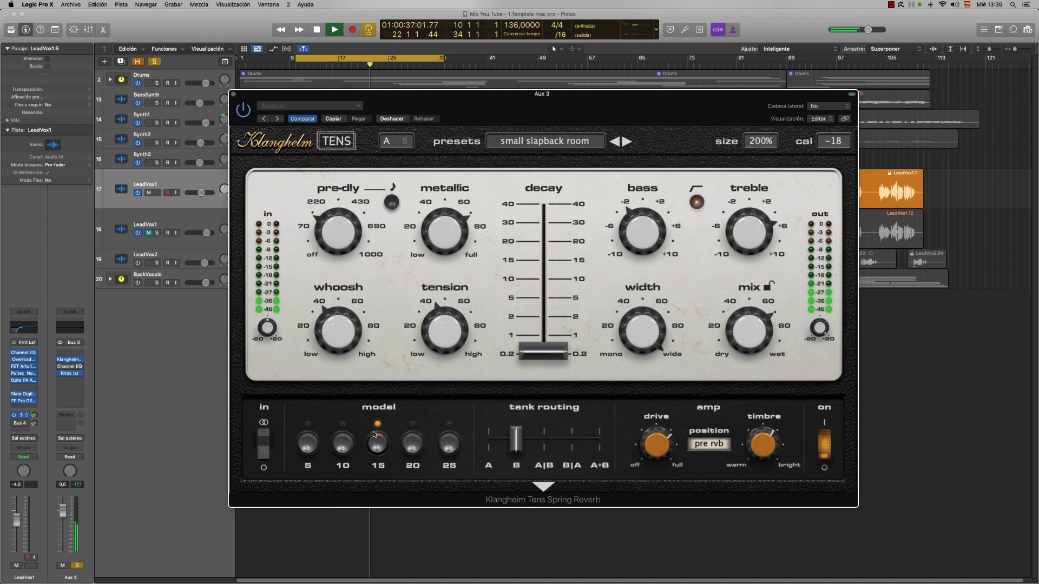
pyautogui.click(347, 448)
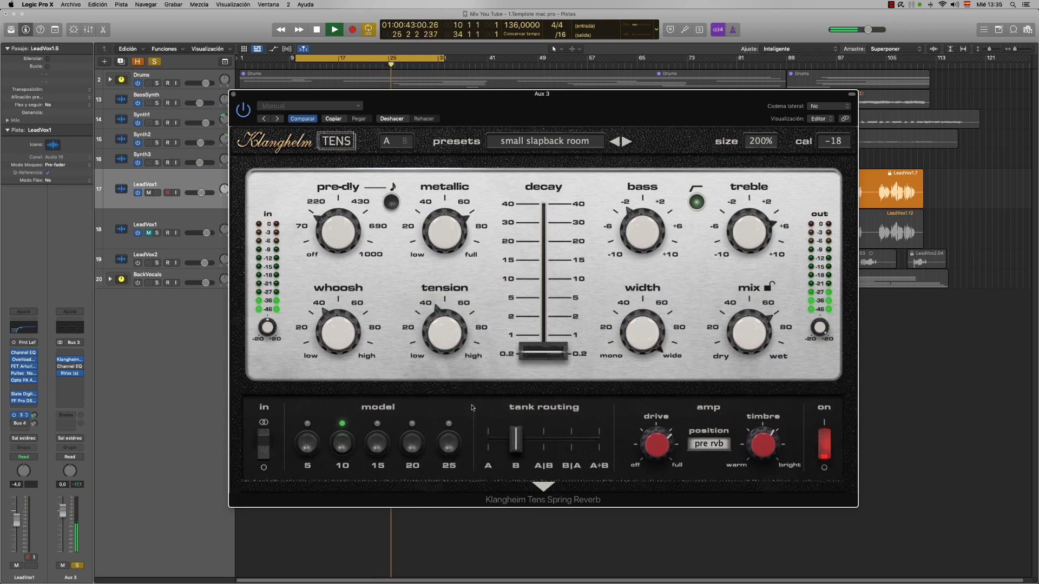
pyautogui.click(311, 448)
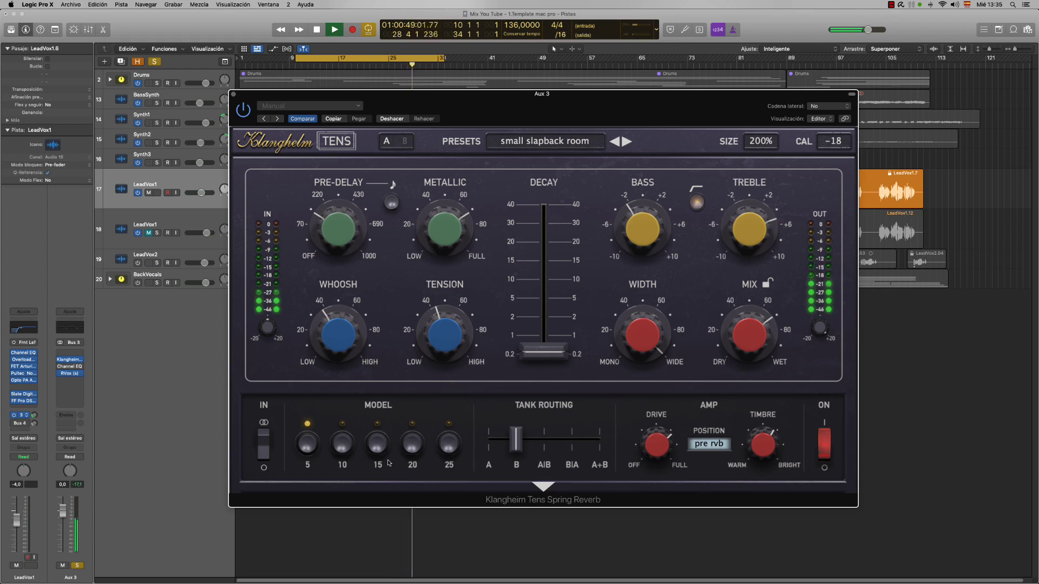
pyautogui.press('space')
# Set the cycle range to bars 70–87 over the second LeadVox1 region, bring the plug-in window back into view, and start playback.
pyautogui.moveTo(583, 111); pyautogui.dragTo(636, 247)
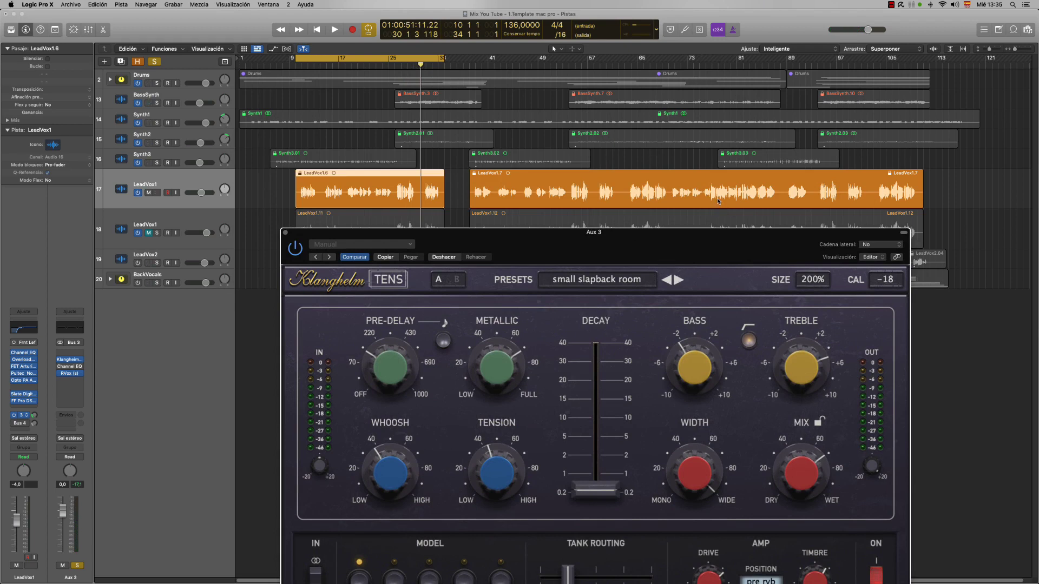
pyautogui.click(702, 190)
pyautogui.moveTo(668, 192); pyautogui.dragTo(774, 192)
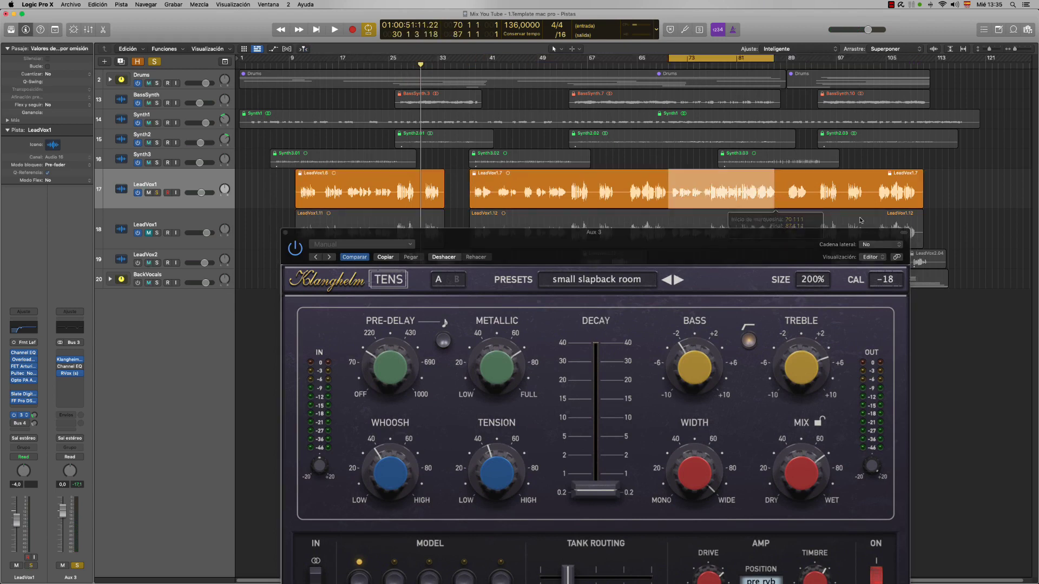
pyautogui.moveTo(622, 232); pyautogui.dragTo(622, 149)
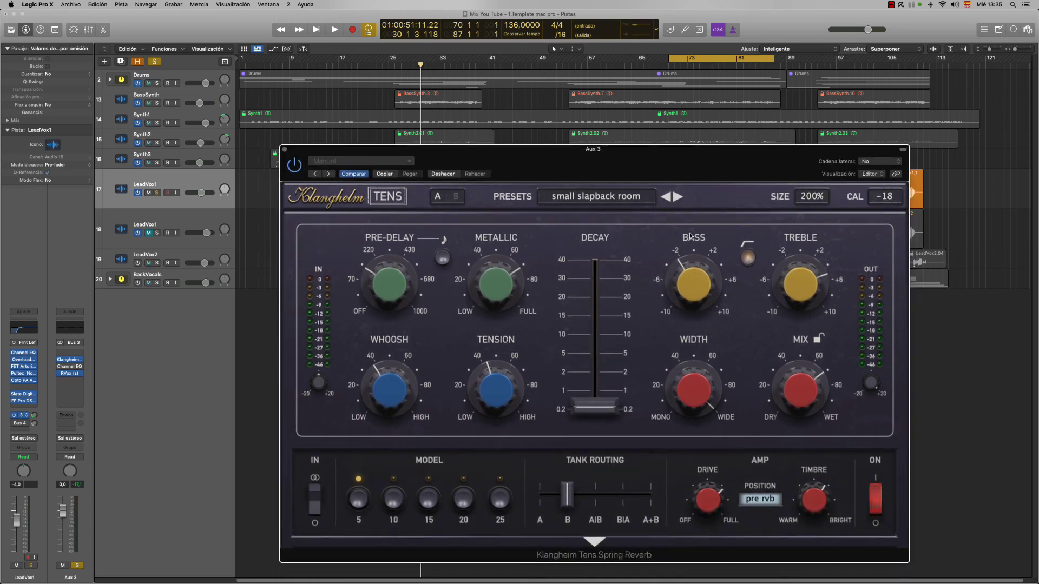
pyautogui.press('space')
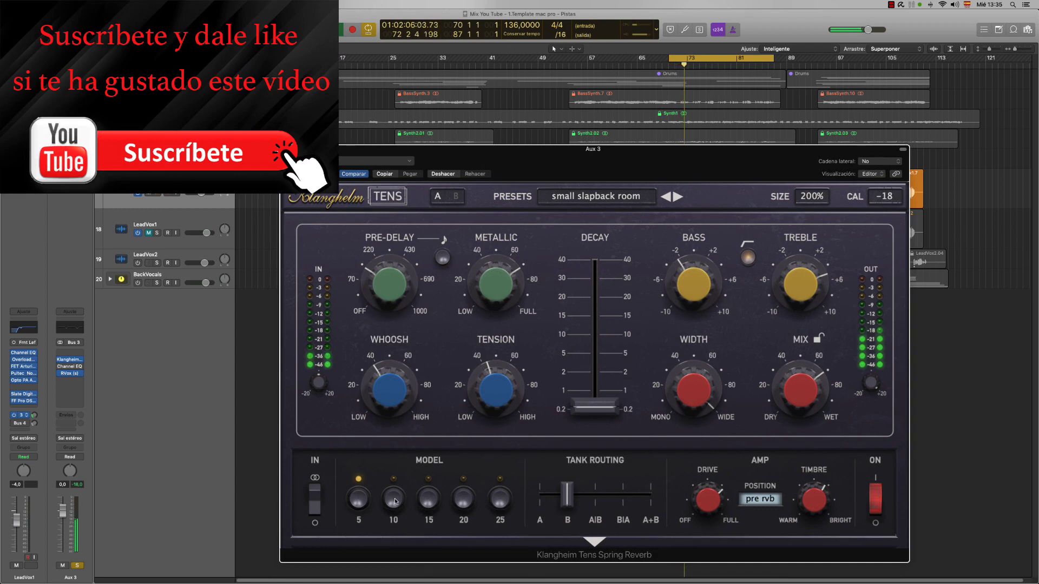
# Audition spring models 10, 15, 20 and 25 in ascending order on the looped vocal passage.
pyautogui.click(394, 500)
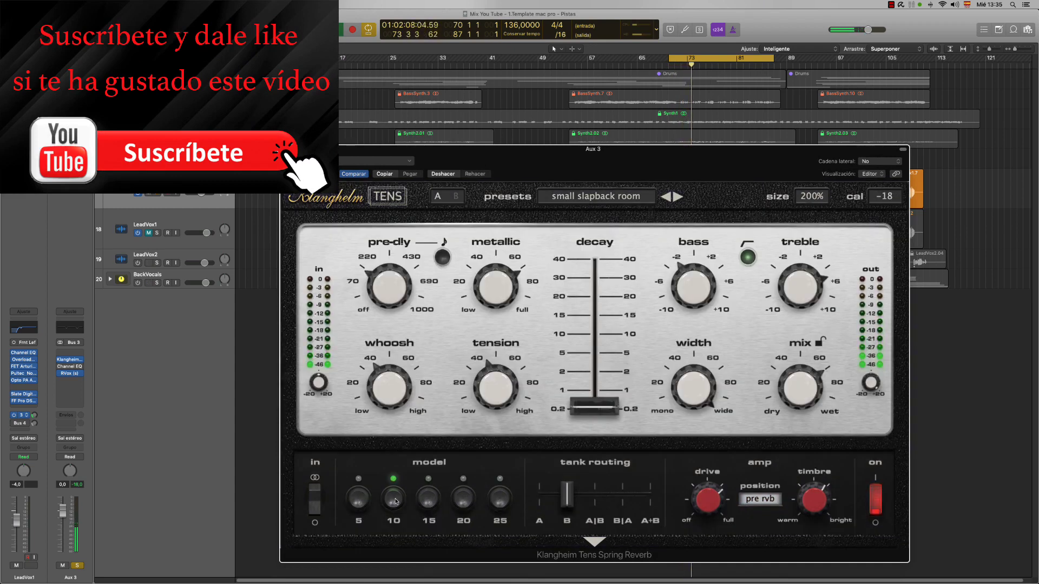
pyautogui.click(430, 501)
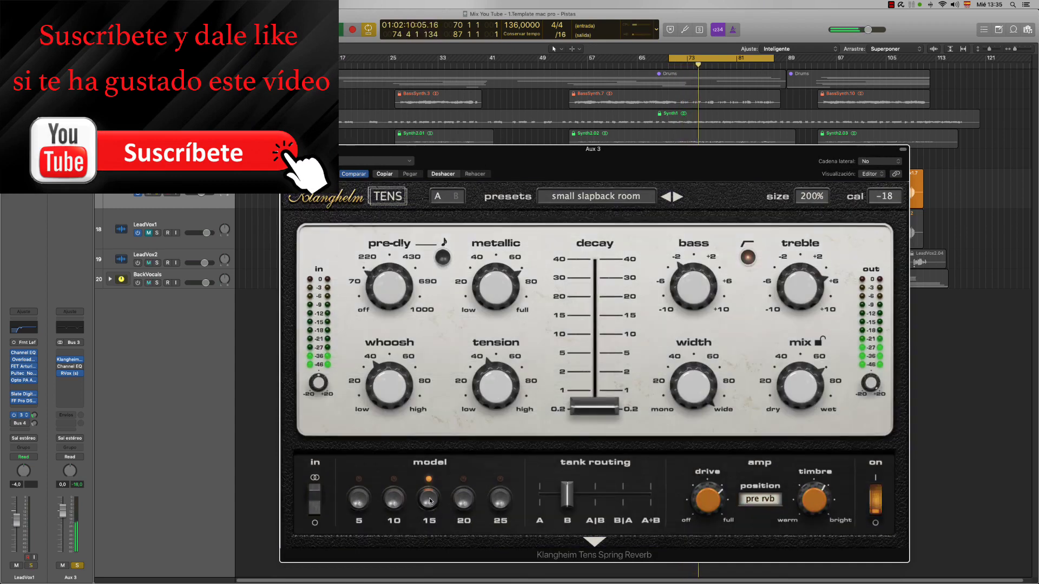
pyautogui.click(465, 501)
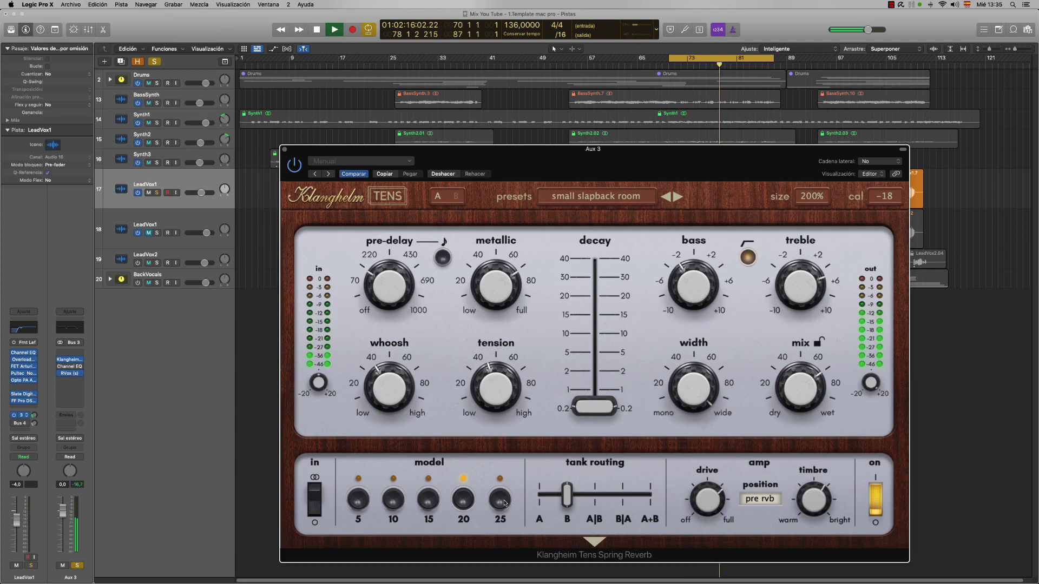
pyautogui.click(505, 502)
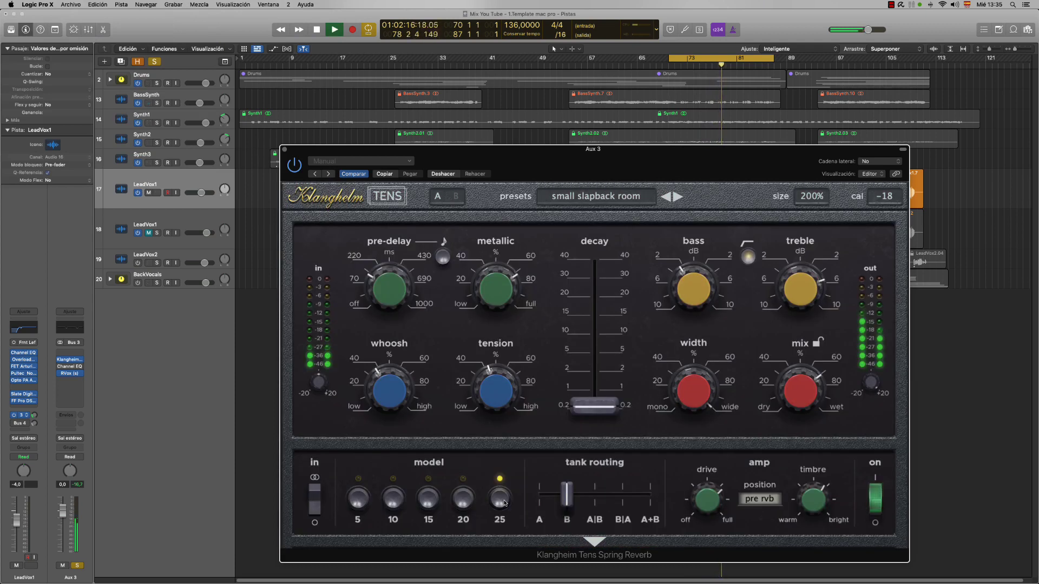
# Go back down through spring models 20, 15, 10 and 5 on the looped vocal passage, and stop playback.
pyautogui.click(468, 501)
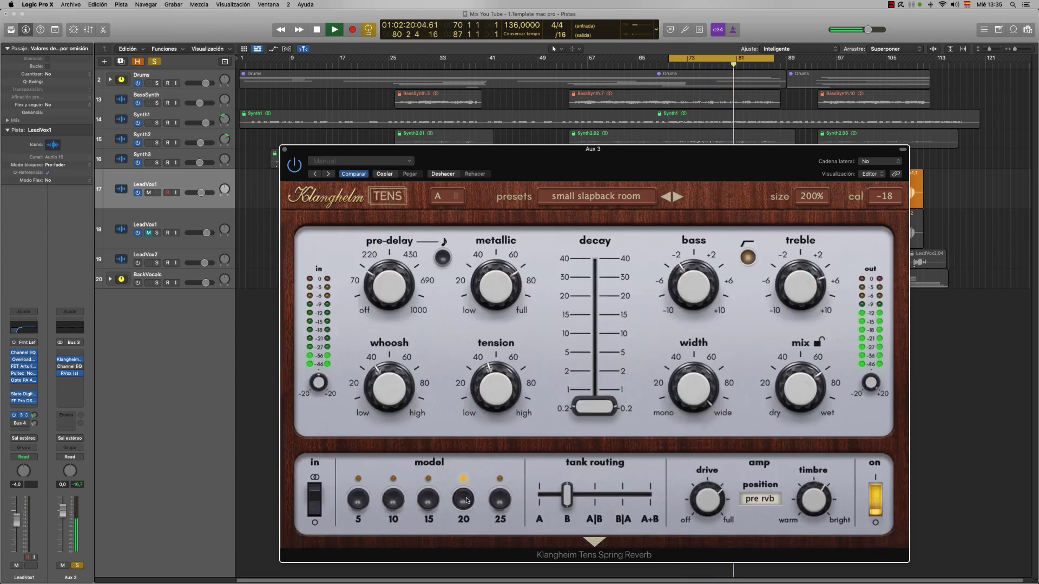
pyautogui.click(430, 501)
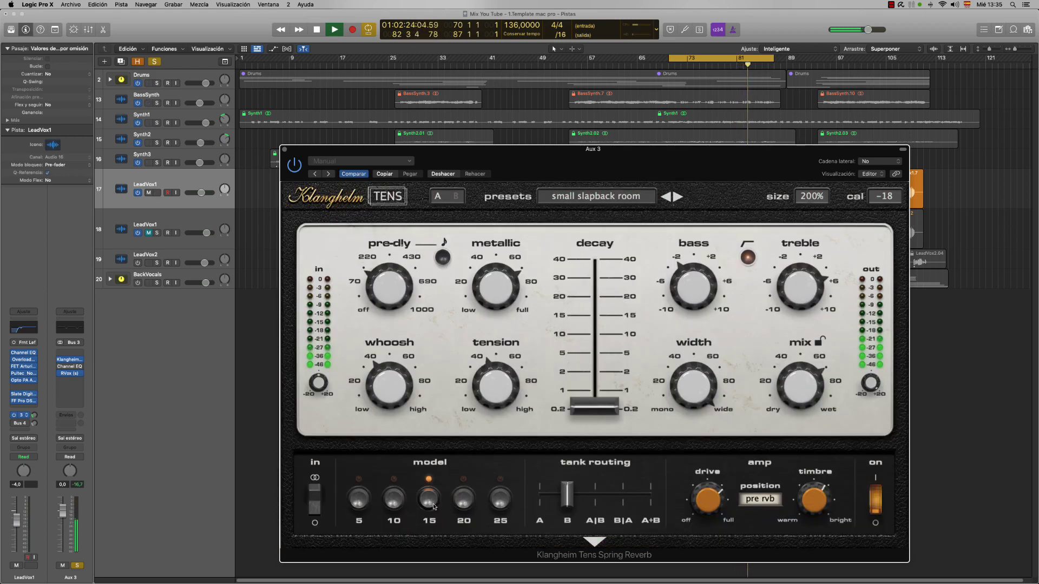
pyautogui.click(394, 500)
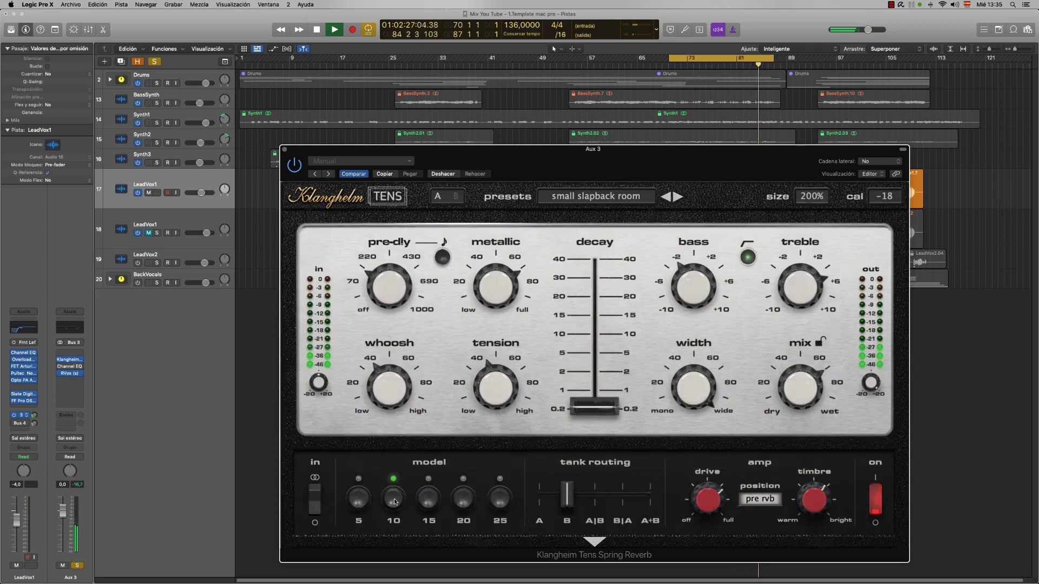
pyautogui.click(360, 500)
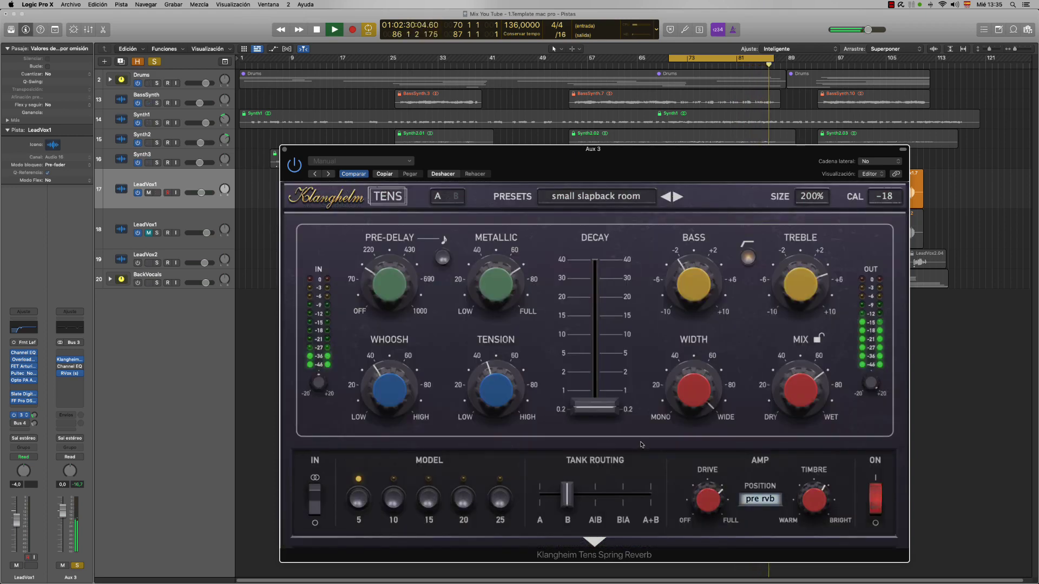
pyautogui.press('space')
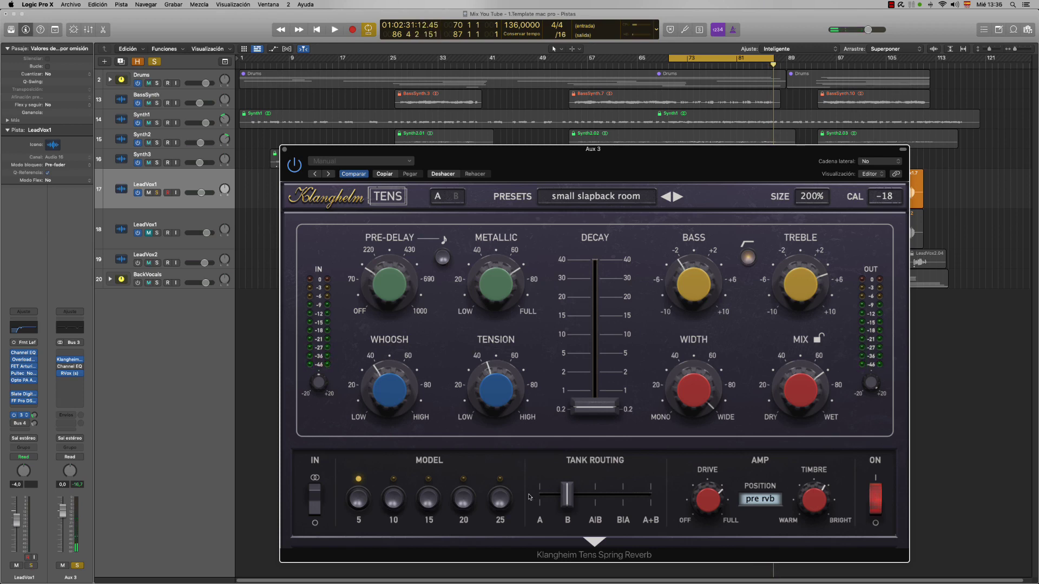
# Move the plug-in window up, and briefly expand and collapse its modulation section.
pyautogui.moveTo(715, 164); pyautogui.dragTo(707, 145)
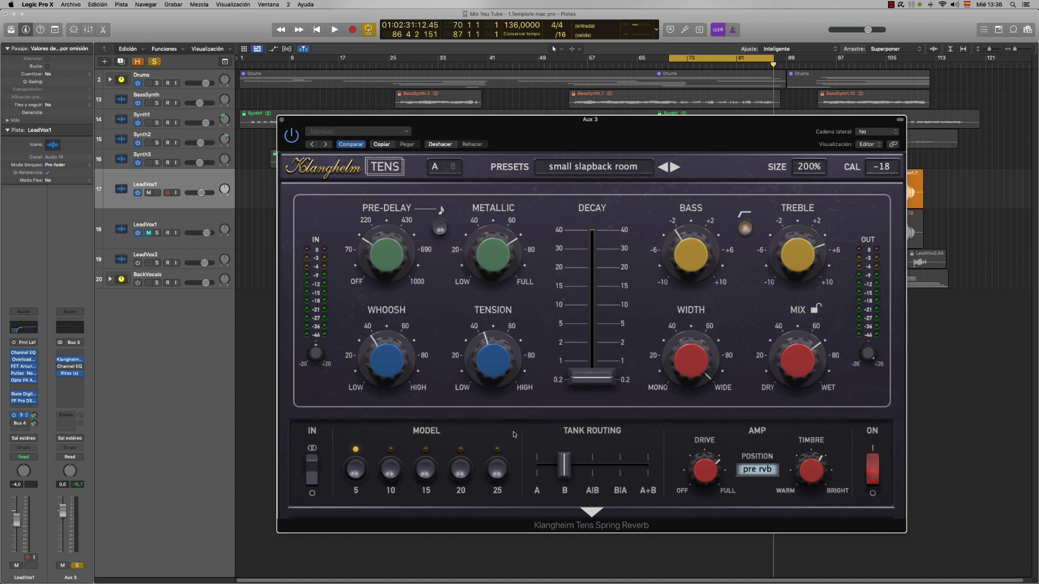
pyautogui.click(593, 510)
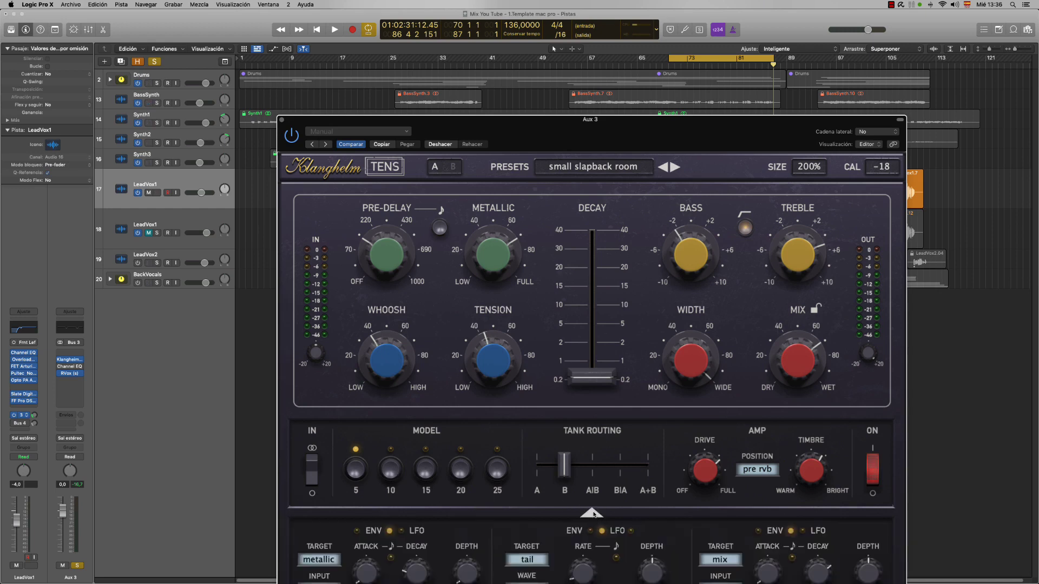
pyautogui.click(592, 511)
# Step through spring models 10, 15, 20 and 25 with playback stopped to show each model's faceplate, and return to model 5.
pyautogui.click(395, 469)
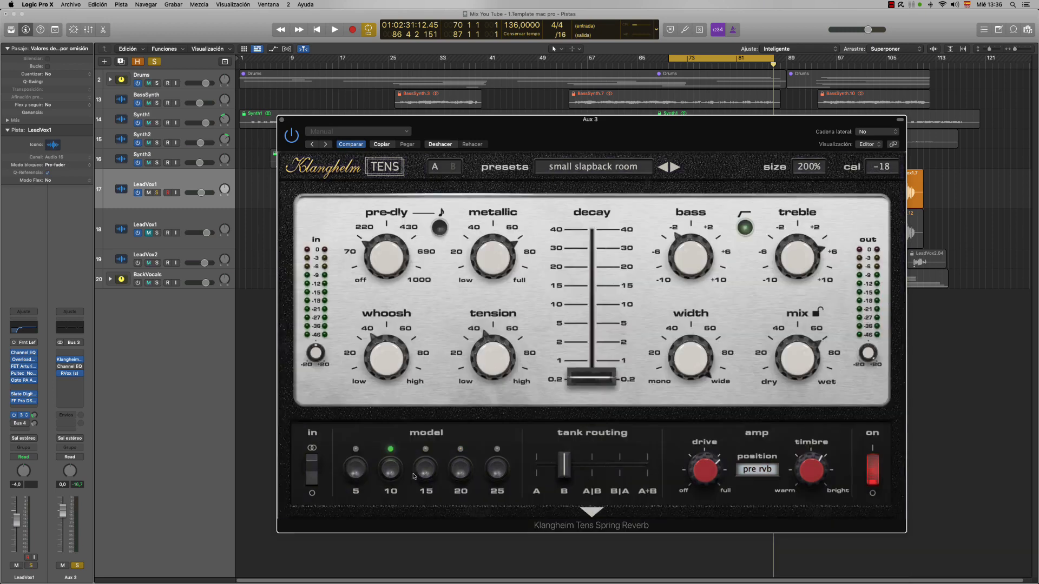
pyautogui.click(427, 469)
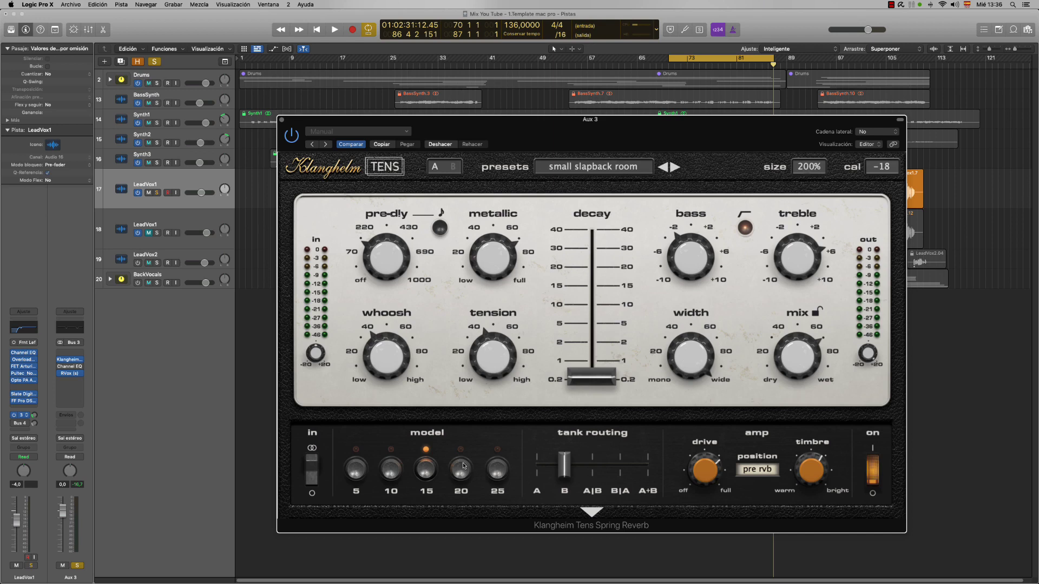
pyautogui.click(459, 471)
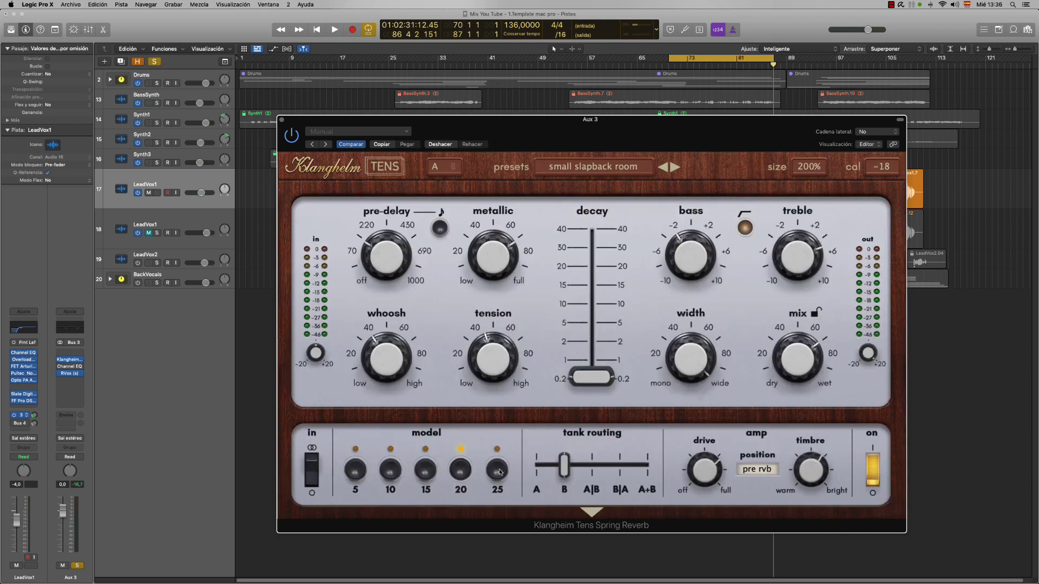
pyautogui.click(498, 470)
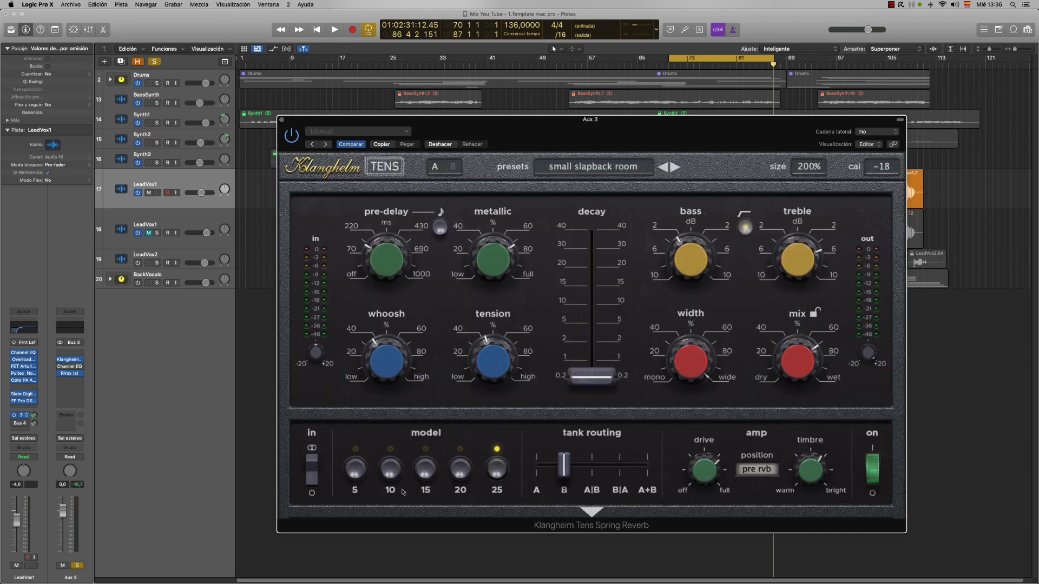
pyautogui.click(355, 470)
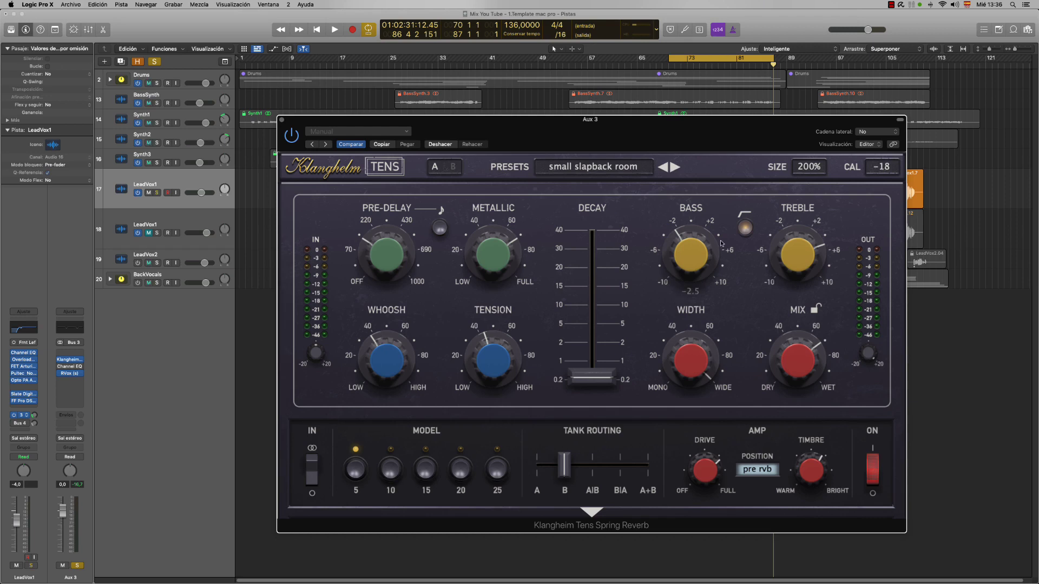
# Turn off solo on the lead vocal, insert a stereo Klanghelm Tens Spring Reverb on the Synth1 track, and set its window size to 200%.
pyautogui.moveTo(585, 165); pyautogui.dragTo(644, 308)
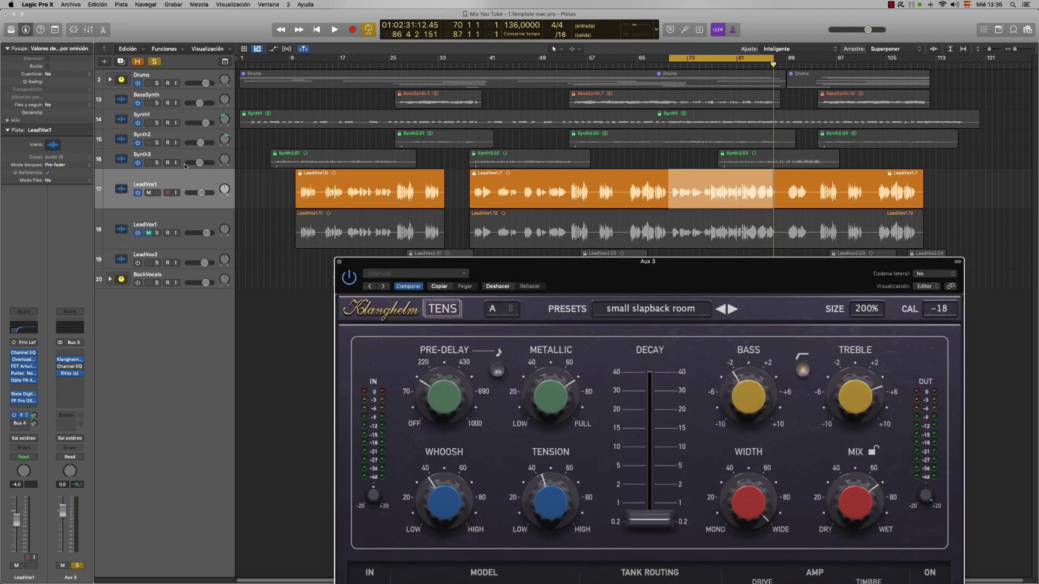
pyautogui.click(190, 230)
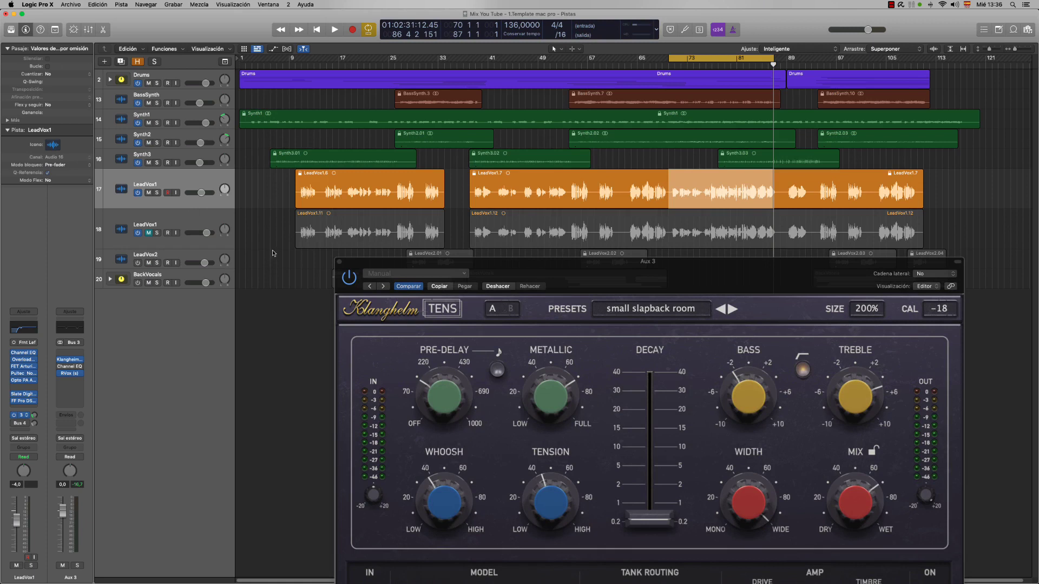
pyautogui.click(191, 119)
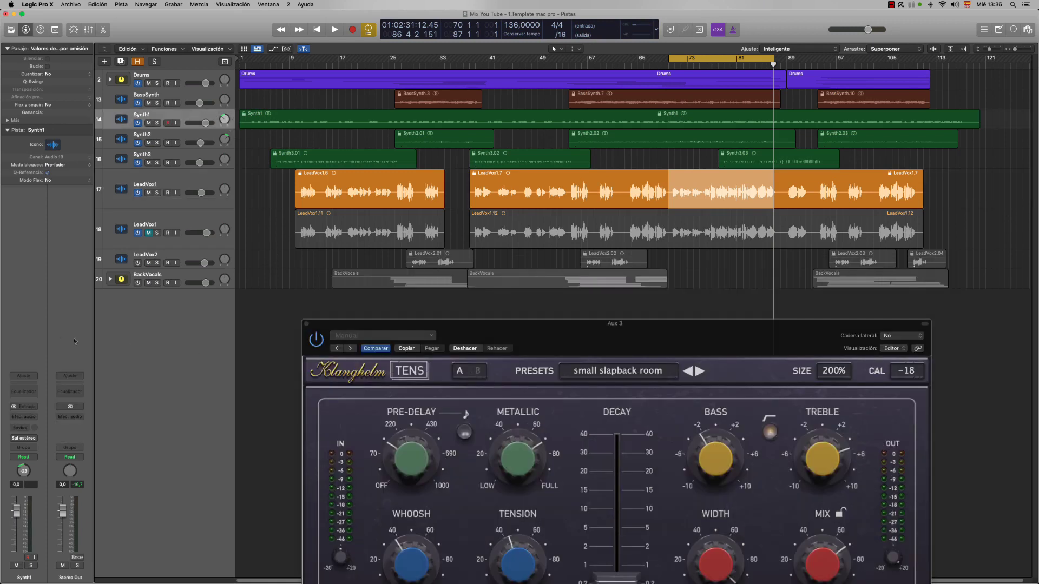
pyautogui.click(36, 418)
pyautogui.moveTo(108, 431)
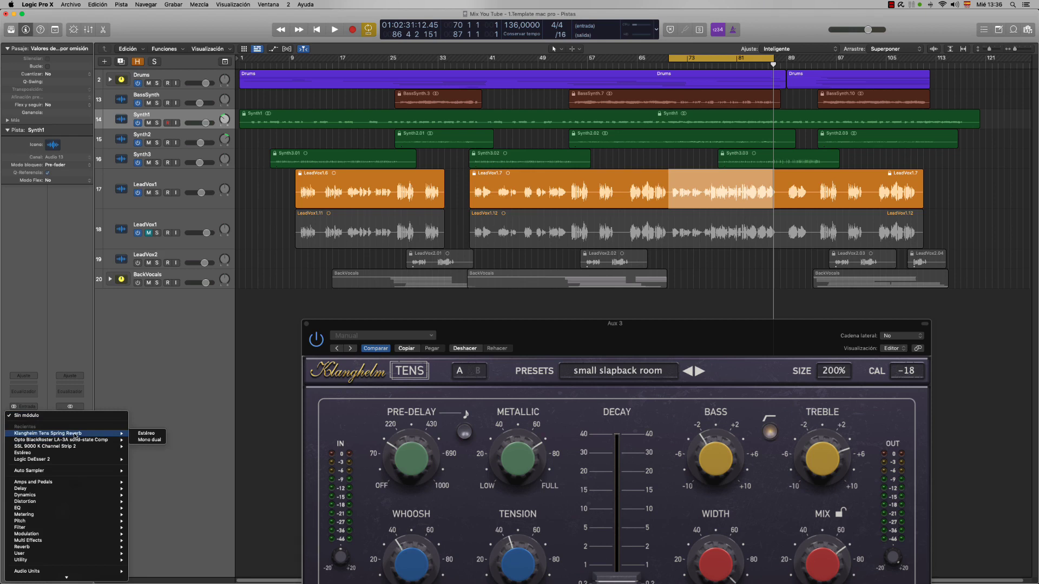
pyautogui.click(145, 433)
pyautogui.click(649, 155)
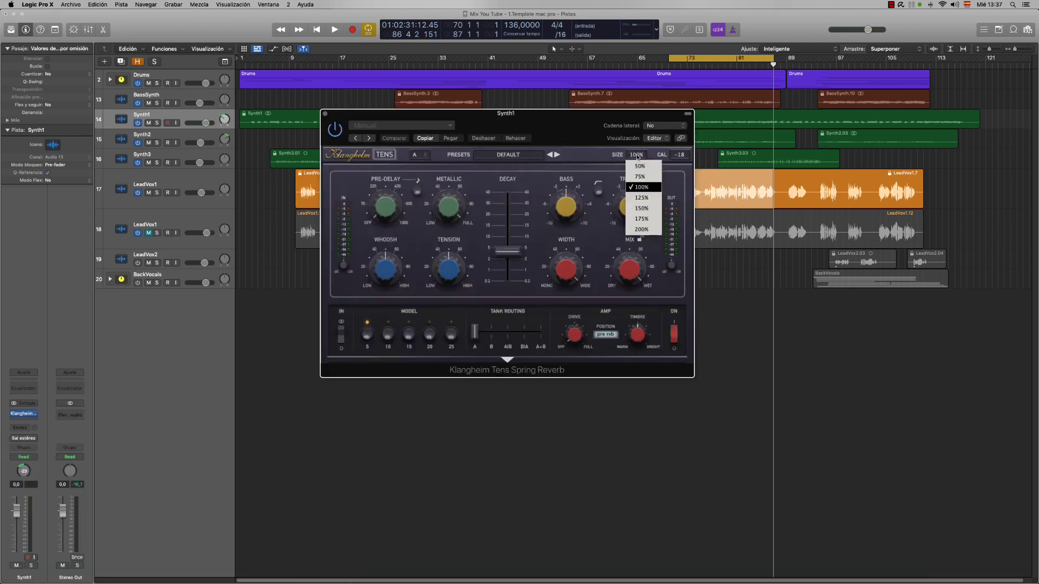
pyautogui.click(640, 230)
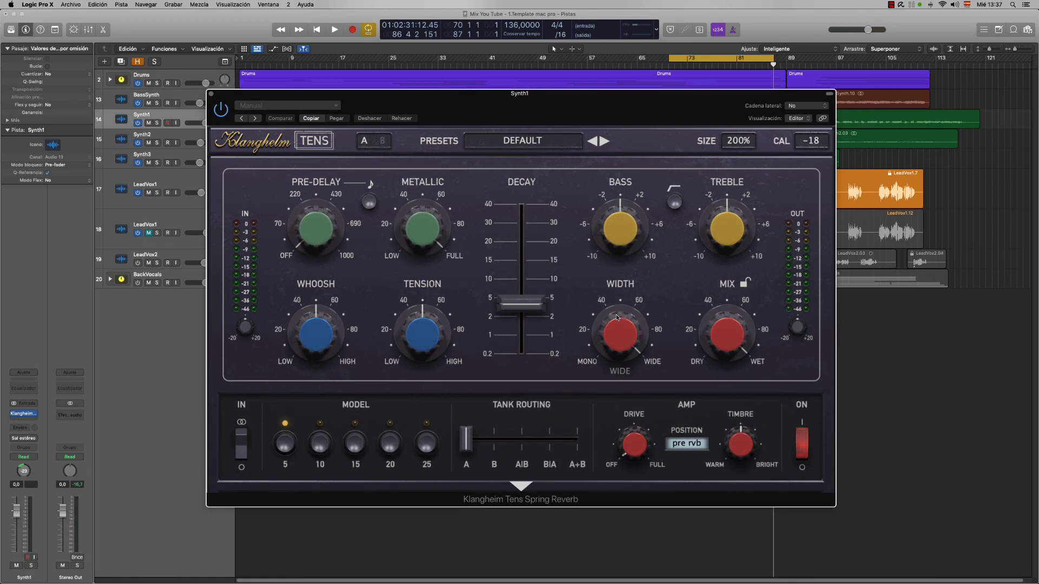
# Solo Synth1, reset its pan to centre, and play the looped passage with the plug-in window kept below the track.
pyautogui.moveTo(631, 128); pyautogui.dragTo(673, 237)
pyautogui.press('s')
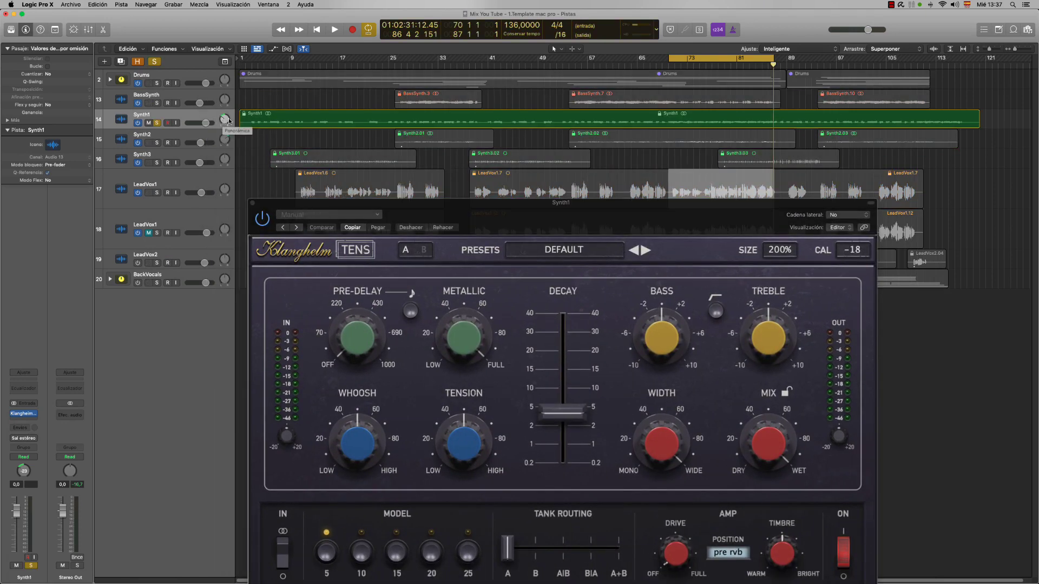
pyautogui.keyDown('alt'); pyautogui.click(223, 120); pyautogui.keyUp('alt')
pyautogui.press('space')
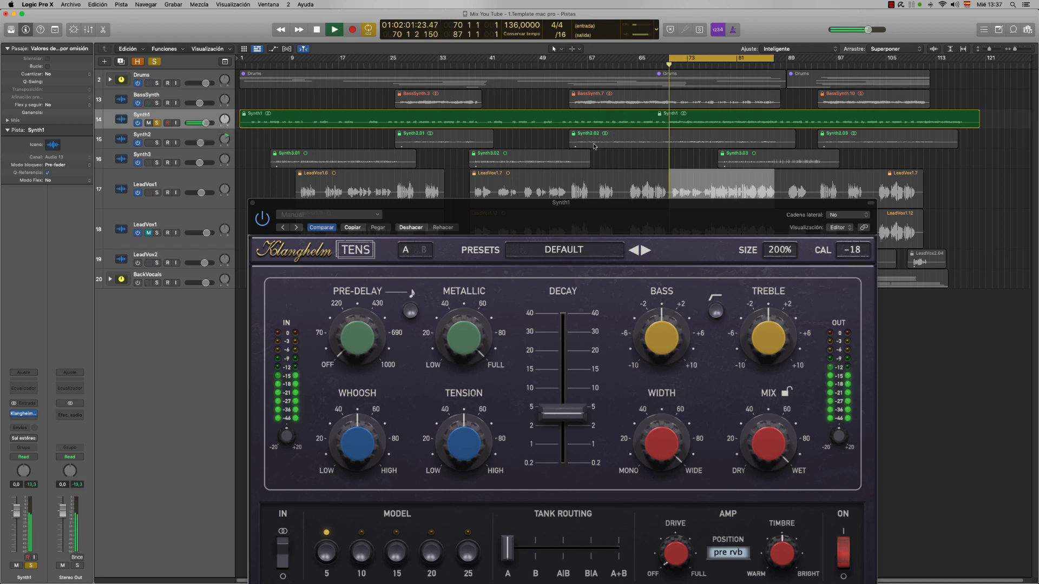
pyautogui.moveTo(566, 220)
pyautogui.mouseDown()
pyautogui.moveTo(564, 209)
pyautogui.moveTo(563, 219)
pyautogui.mouseUp()
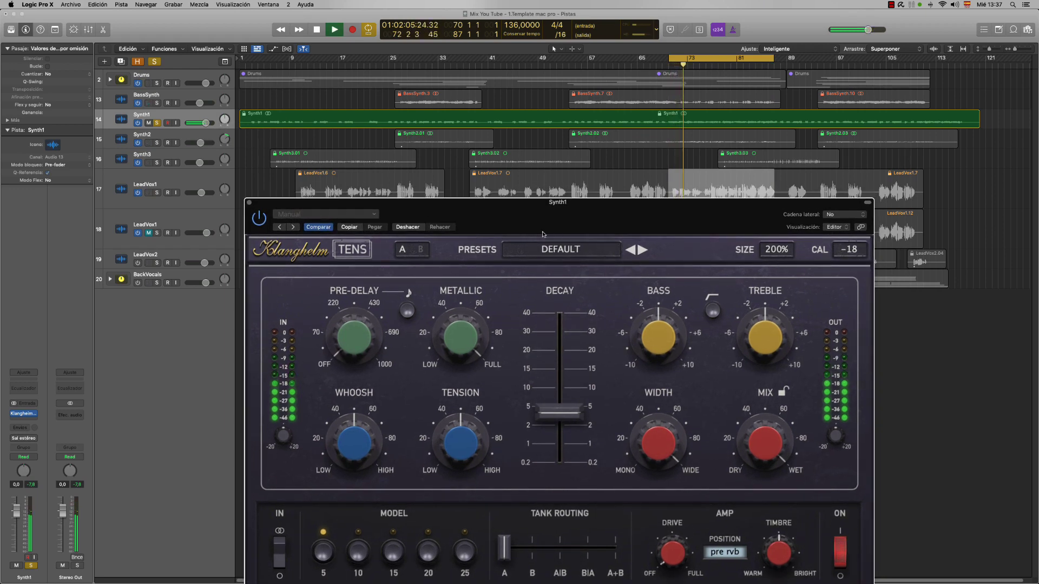
# Switch the solo from Synth1 to Synth2 during playback, and stop the transport.
pyautogui.click(160, 144)
pyautogui.click(173, 143)
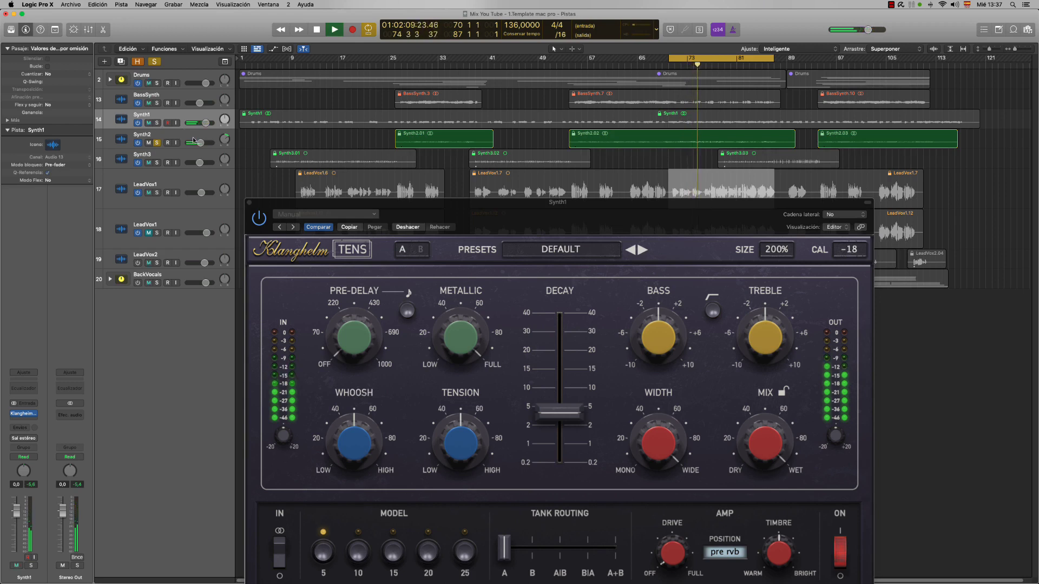
pyautogui.press('space')
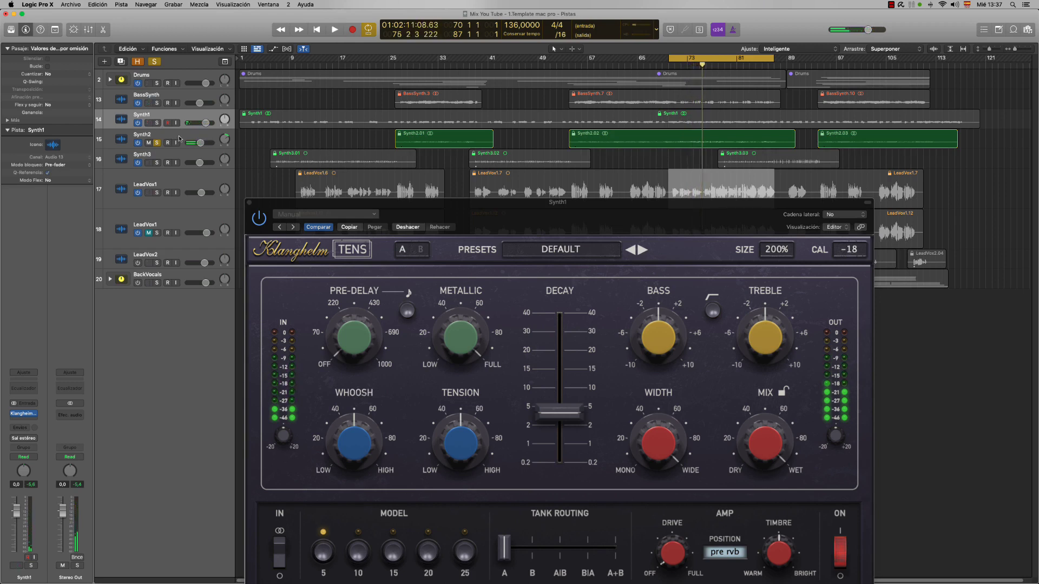
# Insert a stereo Klanghelm Tens Spring Reverb on the Synth2 track and set its window size to 200%.
pyautogui.click(202, 140)
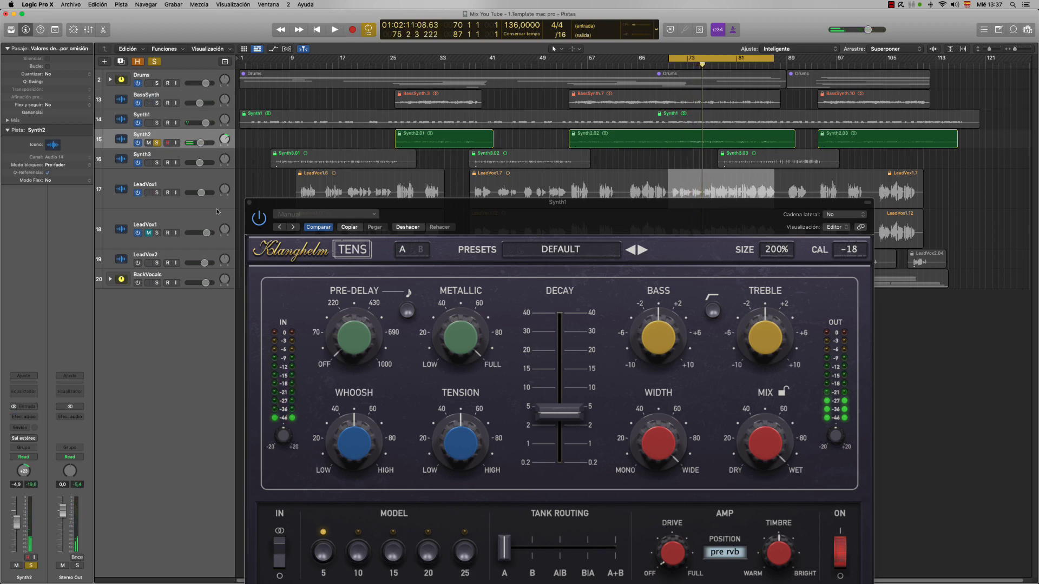
pyautogui.click(35, 417)
pyautogui.moveTo(53, 435)
pyautogui.click(146, 434)
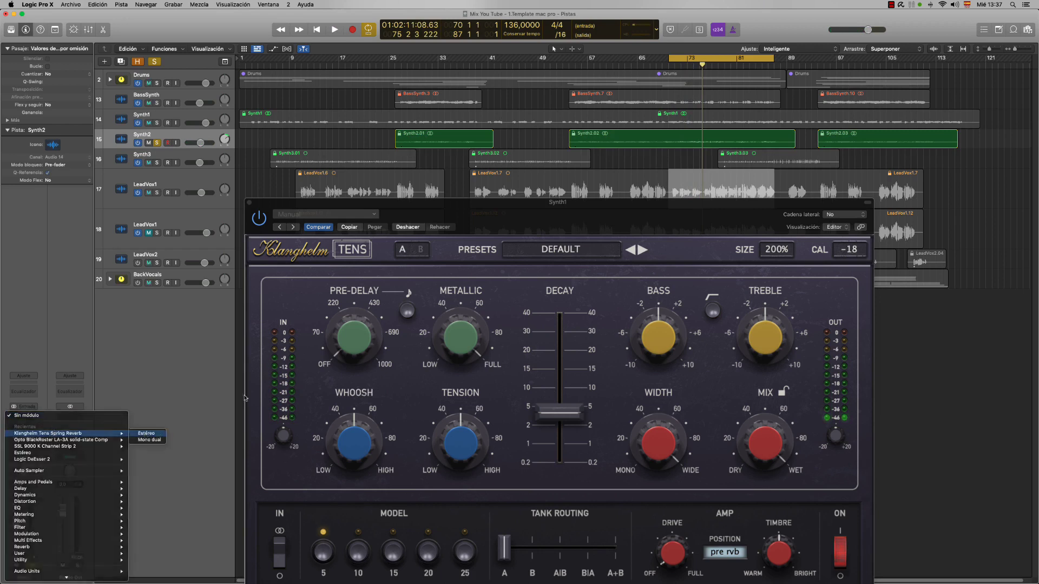
pyautogui.click(639, 156)
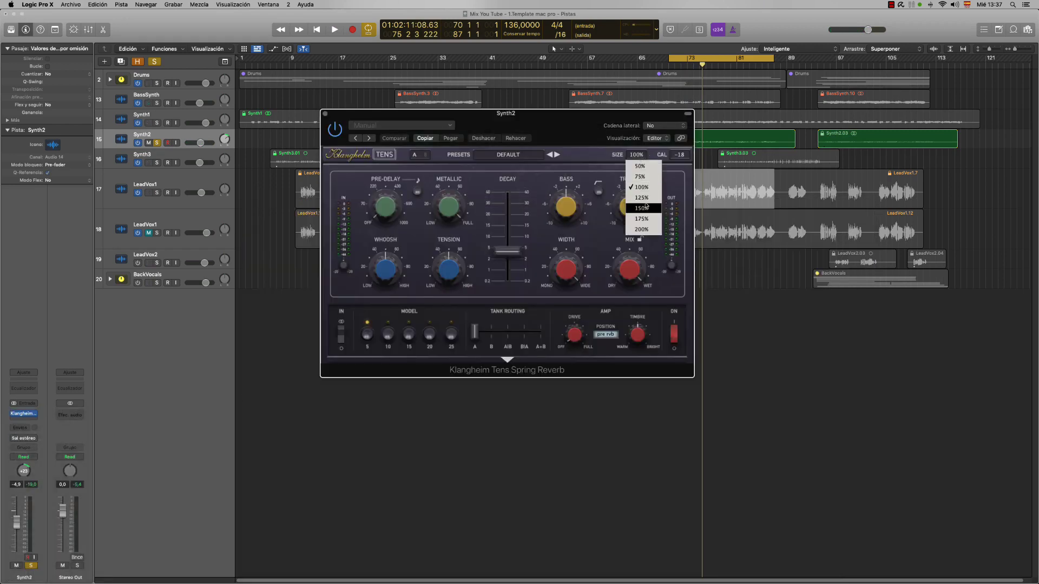
pyautogui.click(642, 231)
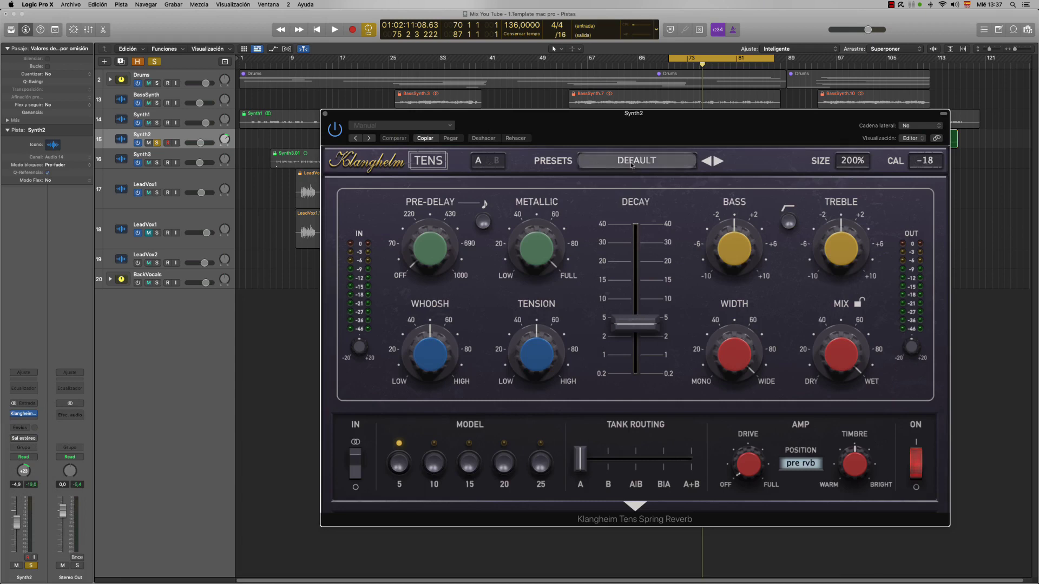
# Load the Strings preset "string quartet dark" in Synth2's reverb and play the looped passage with the whole plug-in window in view.
pyautogui.click(602, 163)
pyautogui.moveTo(593, 323)
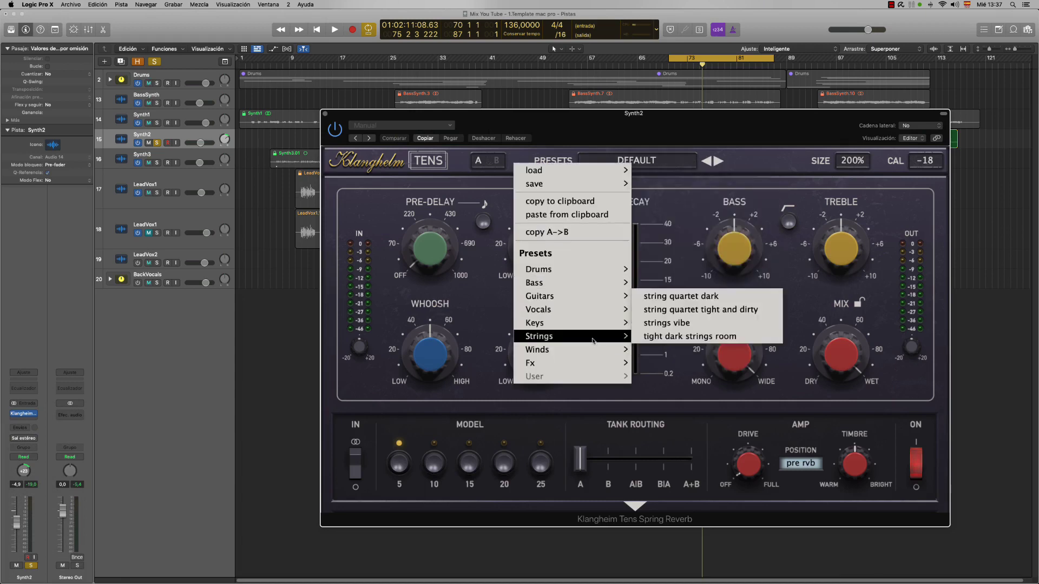
pyautogui.click(680, 295)
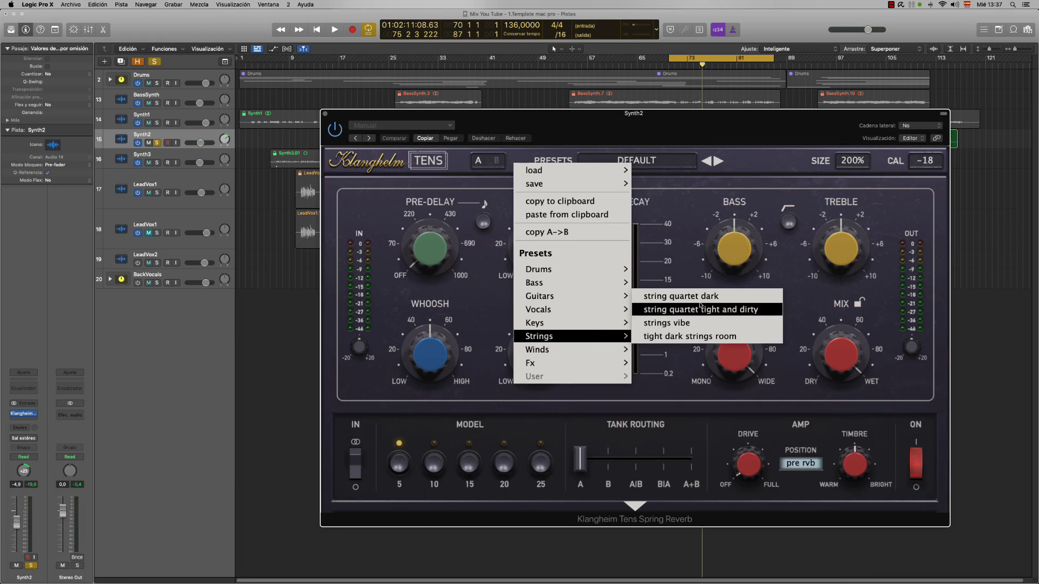
pyautogui.moveTo(697, 137); pyautogui.dragTo(666, 206)
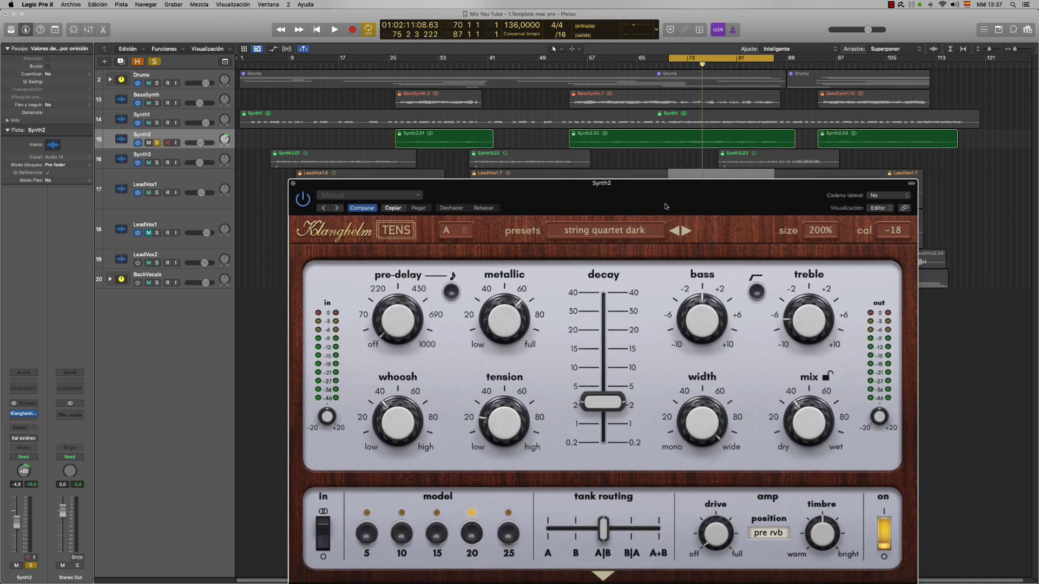
pyautogui.press('space')
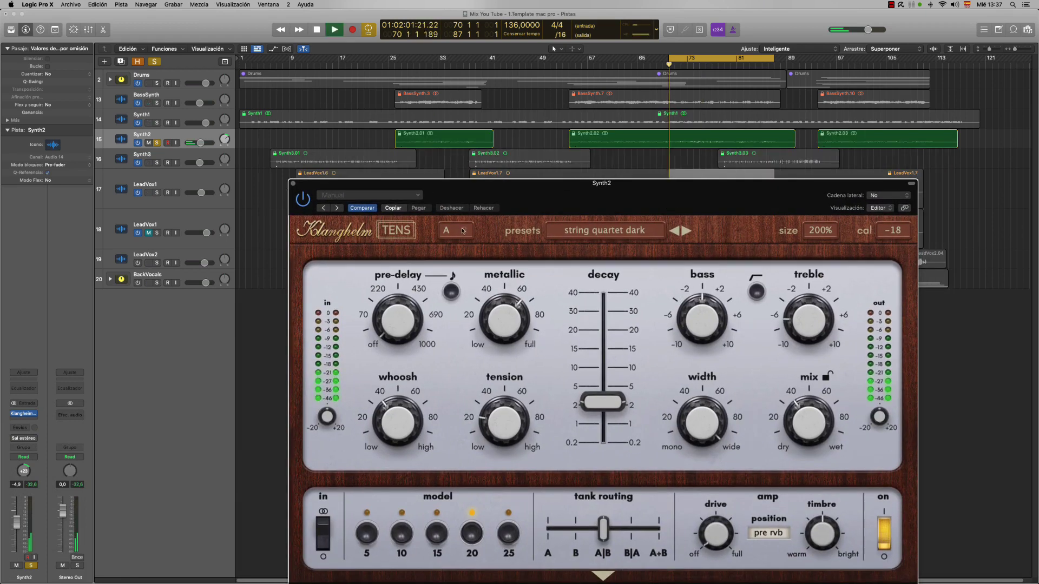
pyautogui.moveTo(646, 194); pyautogui.dragTo(577, 106)
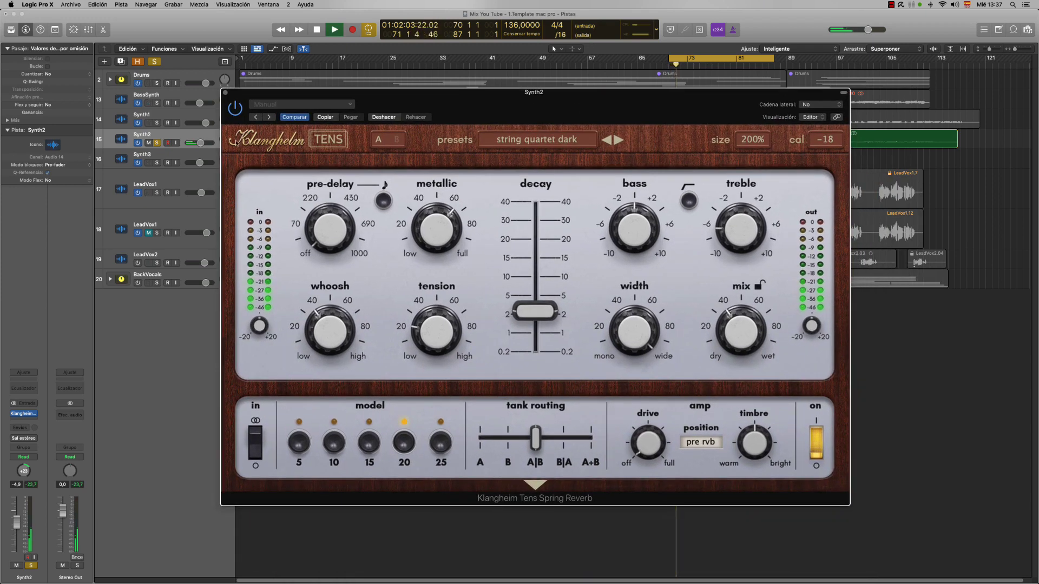
# Raise the reverb mix to almost fully wet, and reset Synth2's volume fader to 0.0 and its pan to centre.
pyautogui.moveTo(741, 327); pyautogui.dragTo(774, 260)
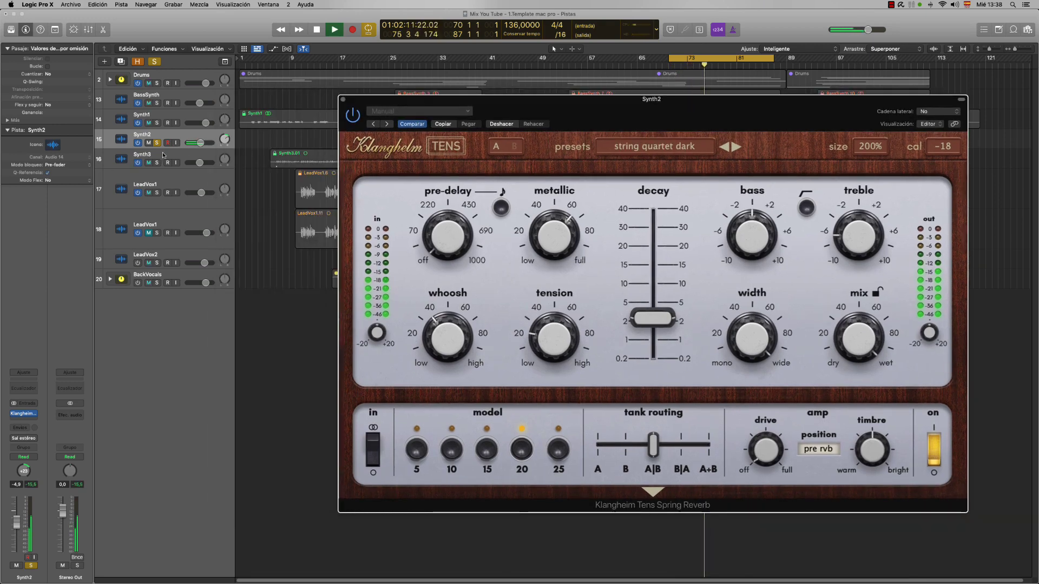
pyautogui.click(201, 143)
pyautogui.keyDown('alt'); pyautogui.click(203, 143); pyautogui.keyUp('alt')
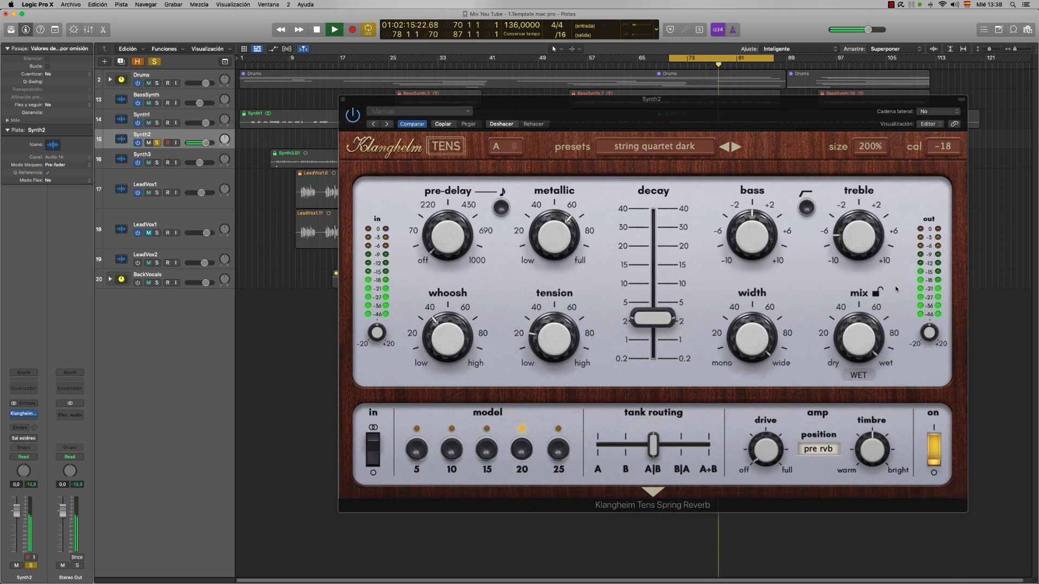
pyautogui.click(858, 337)
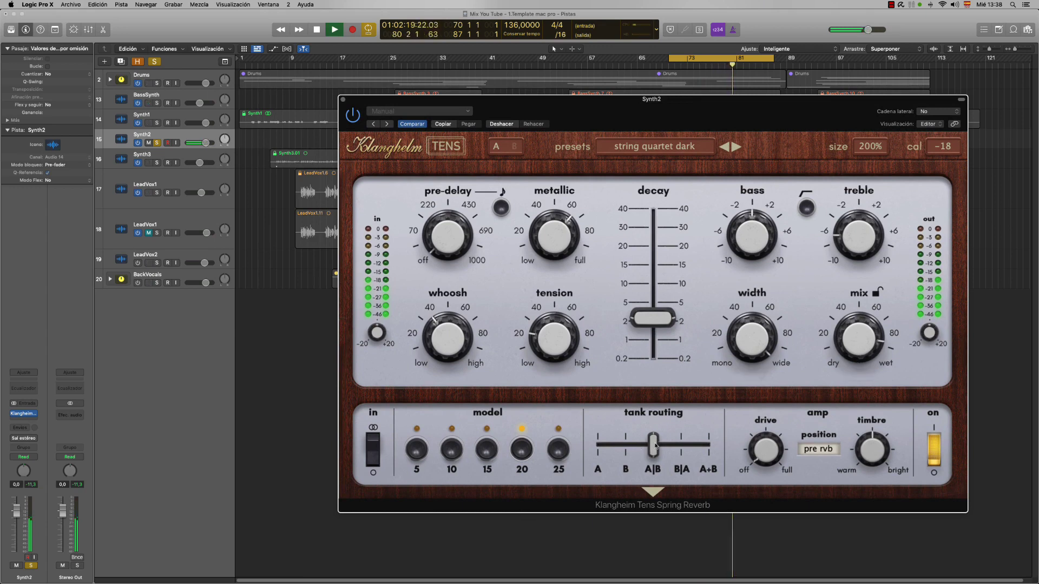
# Compare the tank routings A+B, B|A and A on the looped synth, finish on A+B, and stop playback.
pyautogui.moveTo(643, 457); pyautogui.dragTo(708, 446)
pyautogui.moveTo(737, 452)
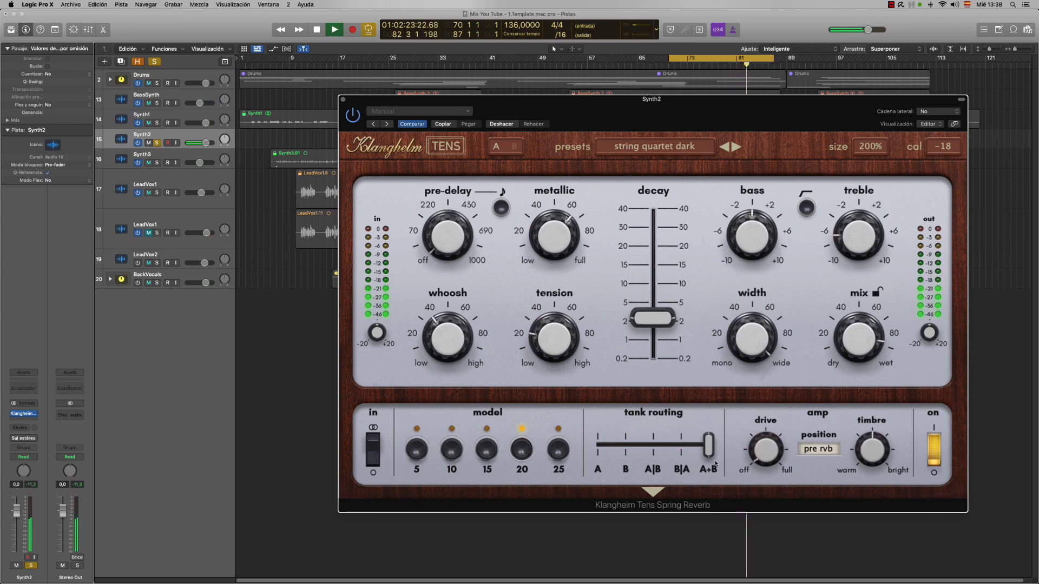
pyautogui.moveTo(710, 450); pyautogui.dragTo(695, 453)
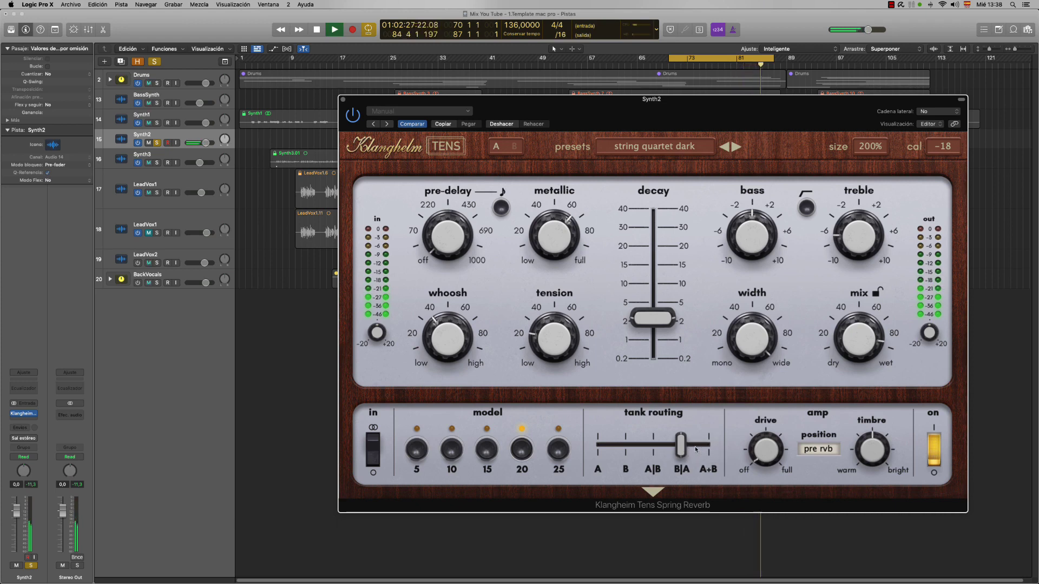
pyautogui.moveTo(695, 453); pyautogui.dragTo(590, 449)
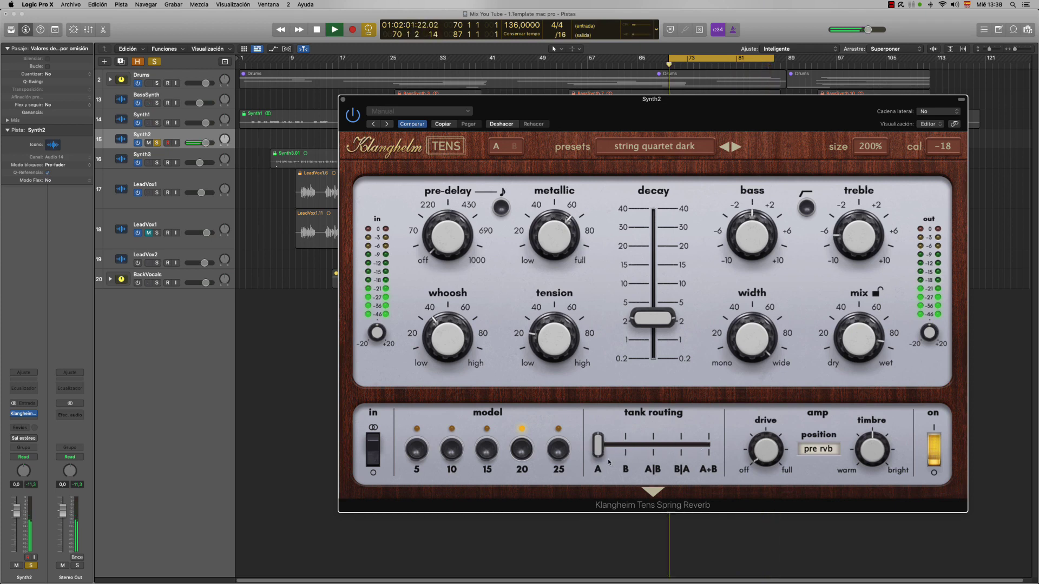
pyautogui.moveTo(598, 448); pyautogui.dragTo(709, 446)
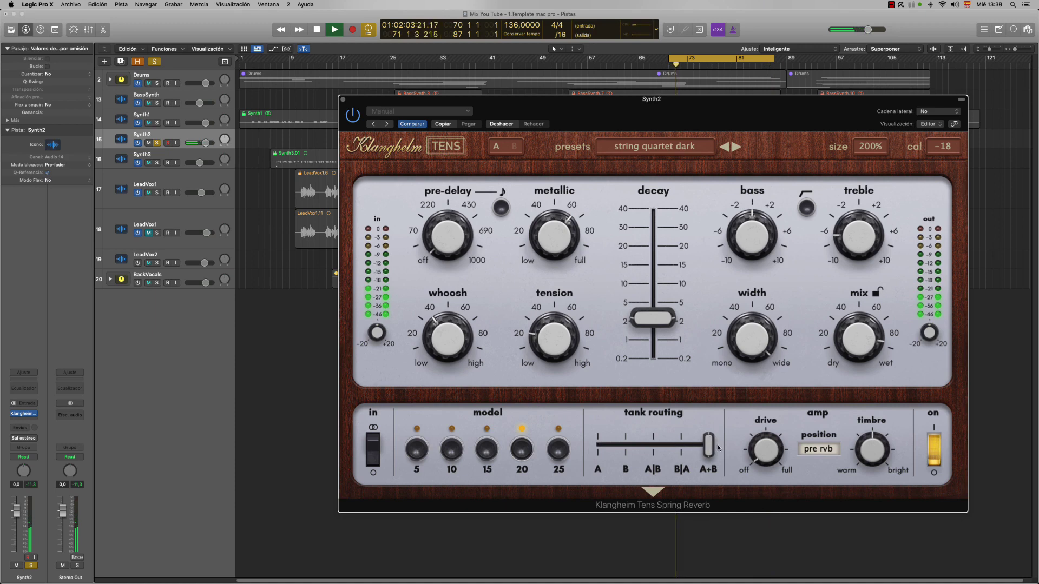
pyautogui.press('space')
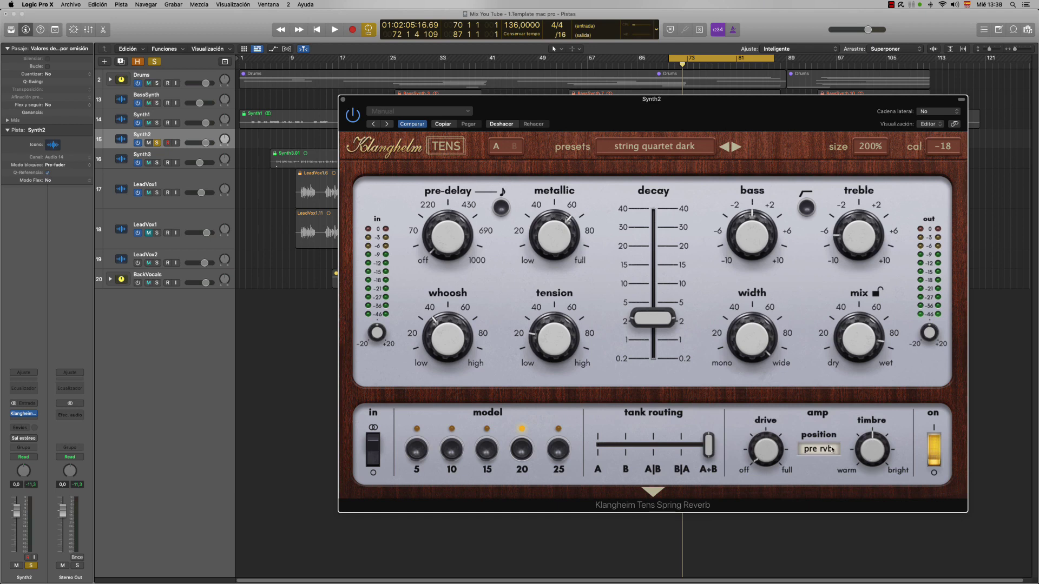
# Set the amp position to solo and restart the looped playback.
pyautogui.moveTo(876, 442)
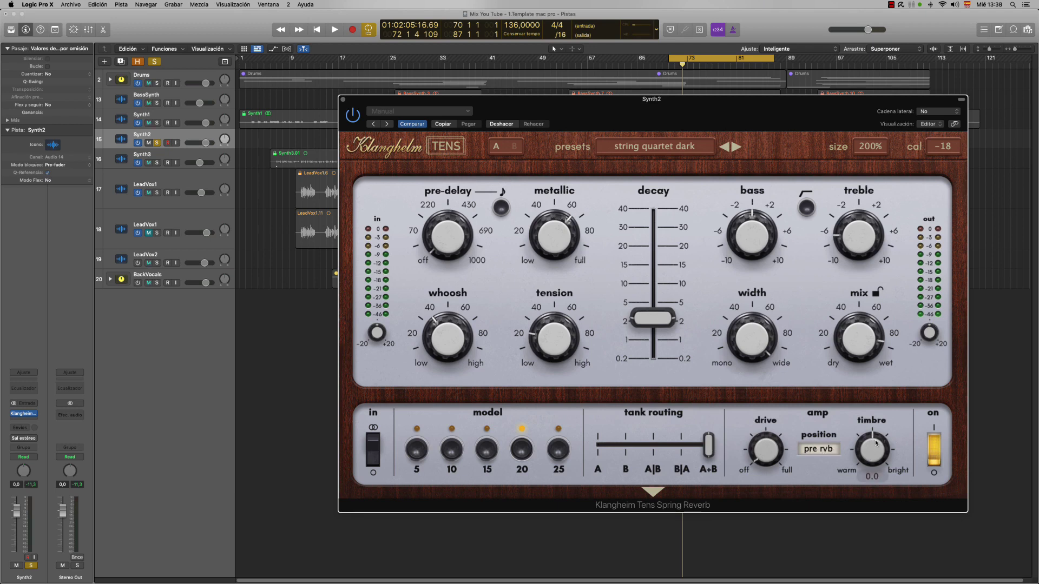
pyautogui.click(828, 449)
pyautogui.click(816, 526)
pyautogui.press('space')
# Turn the amp drive up and back down, and adjust the timbre while the synth plays through the amp alone.
pyautogui.moveTo(770, 443)
pyautogui.moveTo(771, 444); pyautogui.dragTo(784, 409)
pyautogui.moveTo(751, 446); pyautogui.dragTo(766, 541)
pyautogui.moveTo(872, 450); pyautogui.dragTo(883, 536)
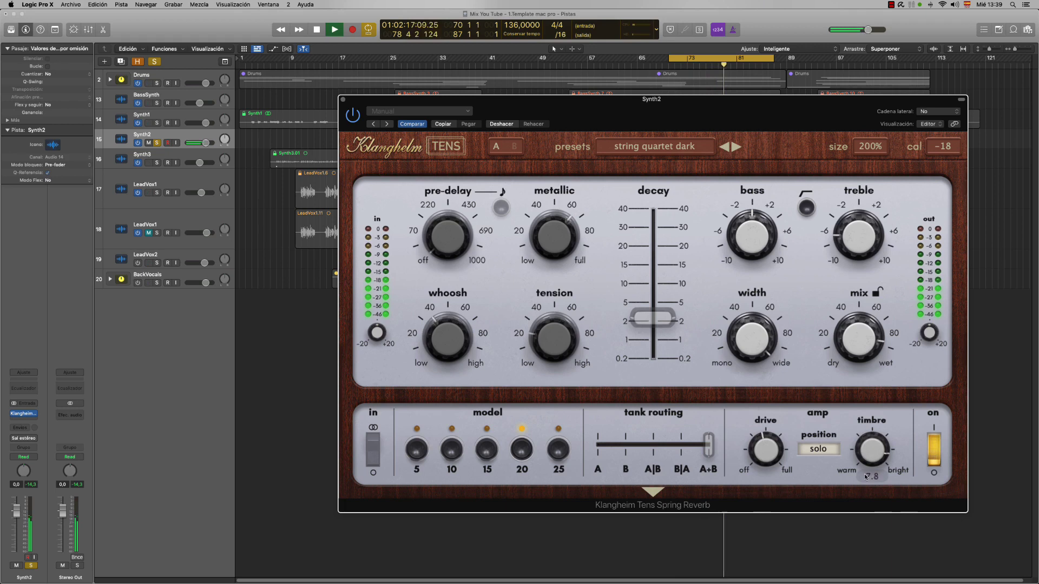
# Bypass and re-enable the reverb for comparison, turn the amp timbre down to about -6.3 and back towards bright, and stop playback.
pyautogui.click(352, 115)
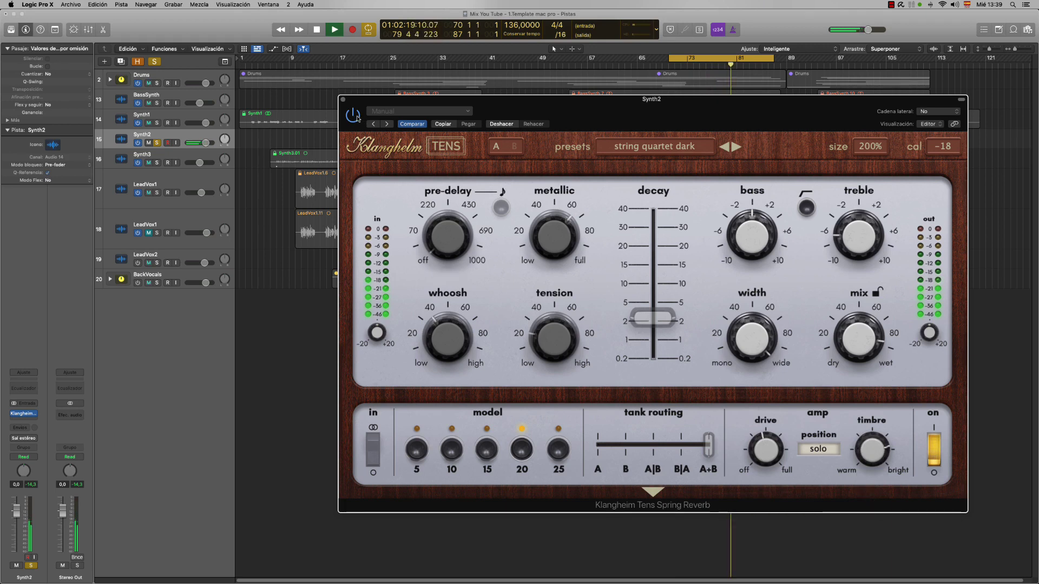
pyautogui.click(353, 115)
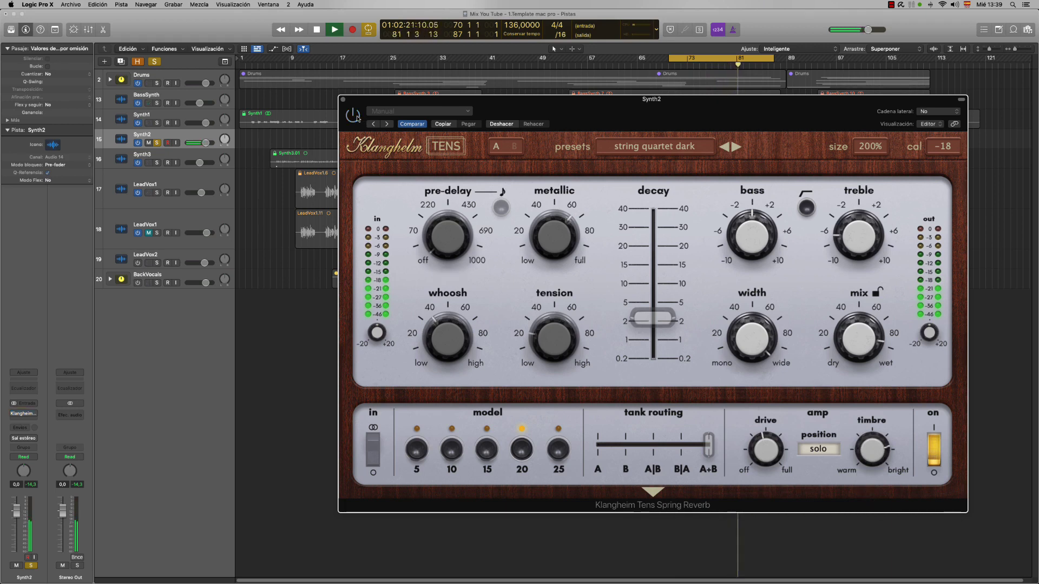
pyautogui.moveTo(880, 432)
pyautogui.moveTo(880, 432); pyautogui.dragTo(876, 543)
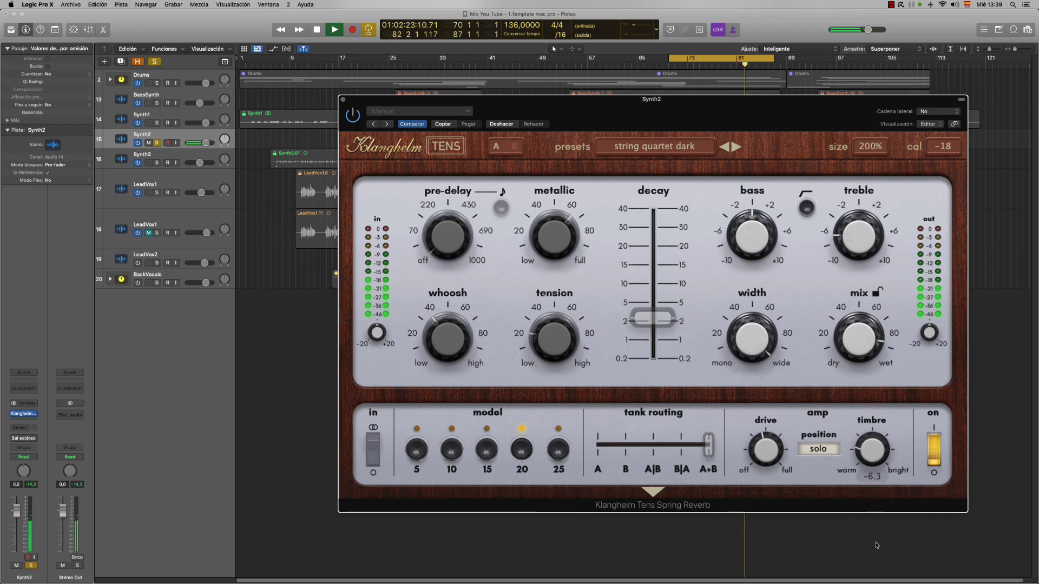
pyautogui.click(354, 115)
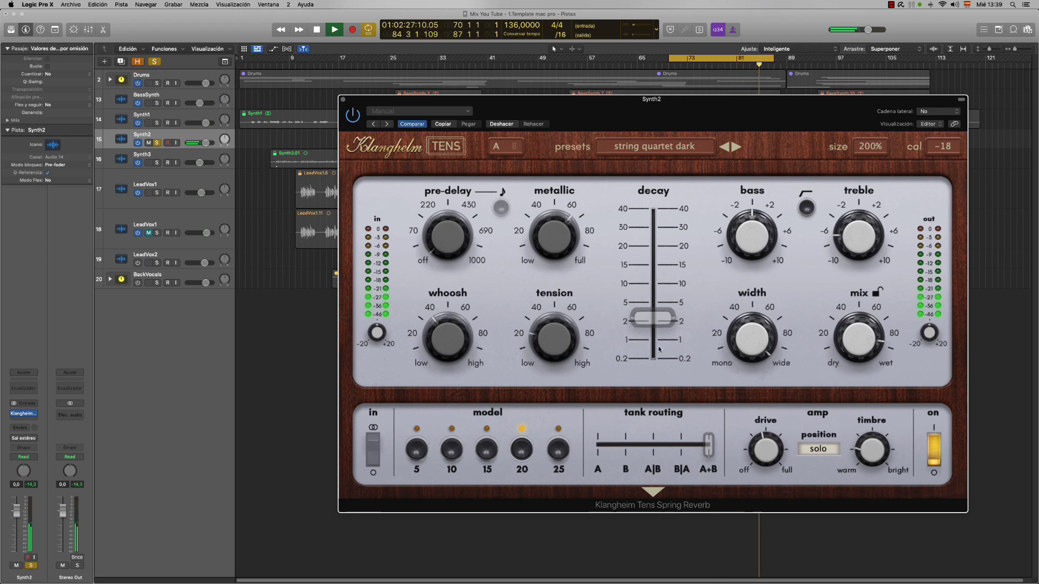
pyautogui.moveTo(875, 473)
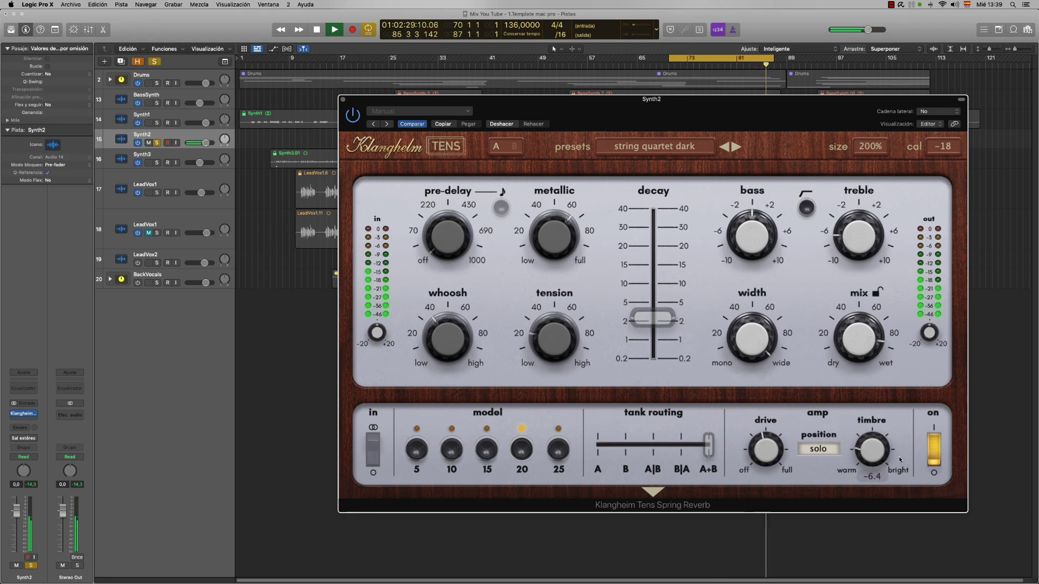
pyautogui.moveTo(875, 473); pyautogui.dragTo(939, 384)
pyautogui.press('space')
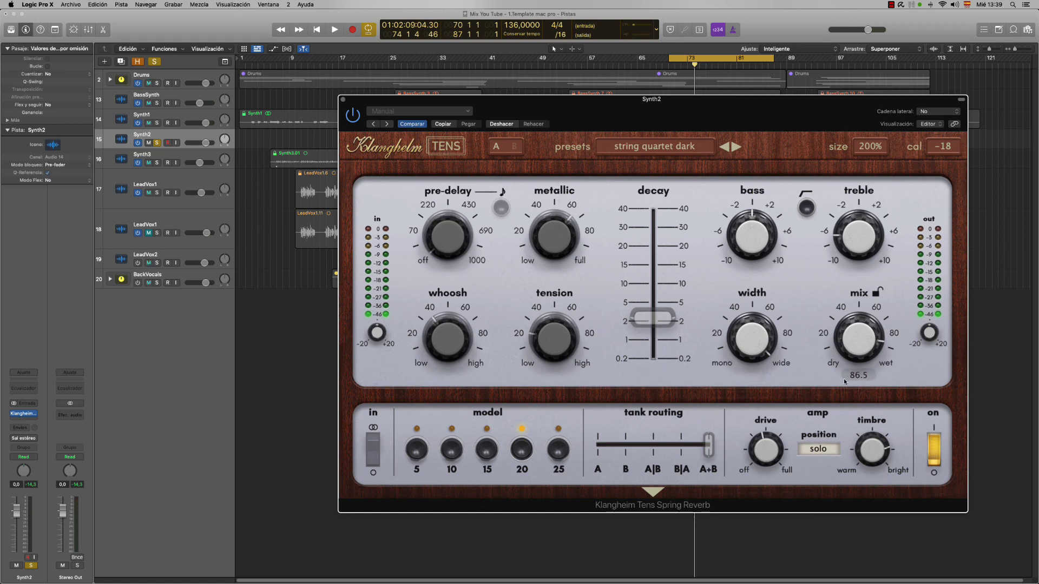
# Enable the low-cut filter, restart playback, and try the bass at 10.0 and -10.0 before settling on a moderate boost.
pyautogui.moveTo(852, 352)
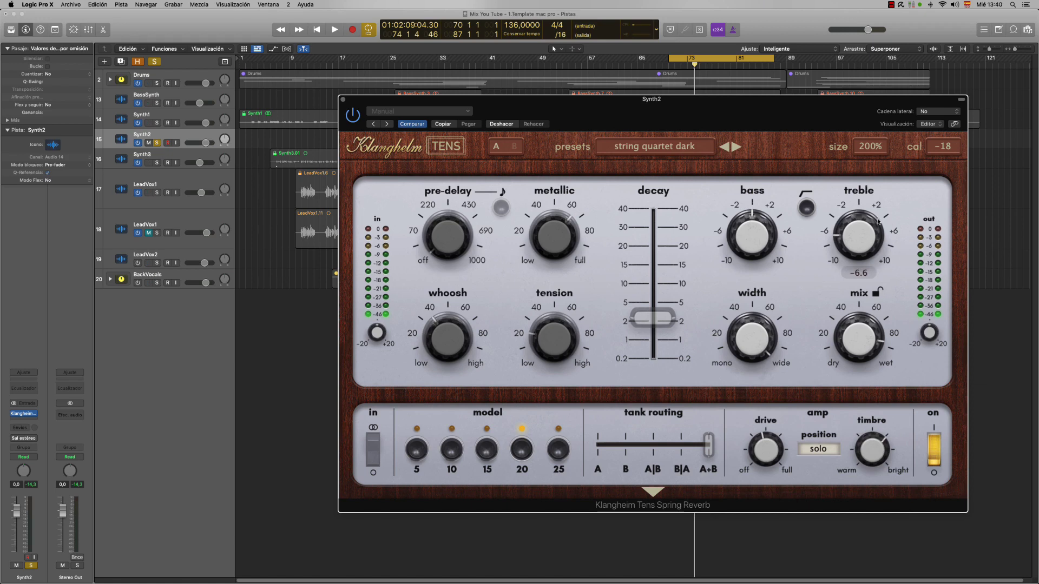
pyautogui.click(806, 207)
pyautogui.moveTo(777, 251)
pyautogui.moveTo(749, 246); pyautogui.dragTo(761, 194)
pyautogui.press('space')
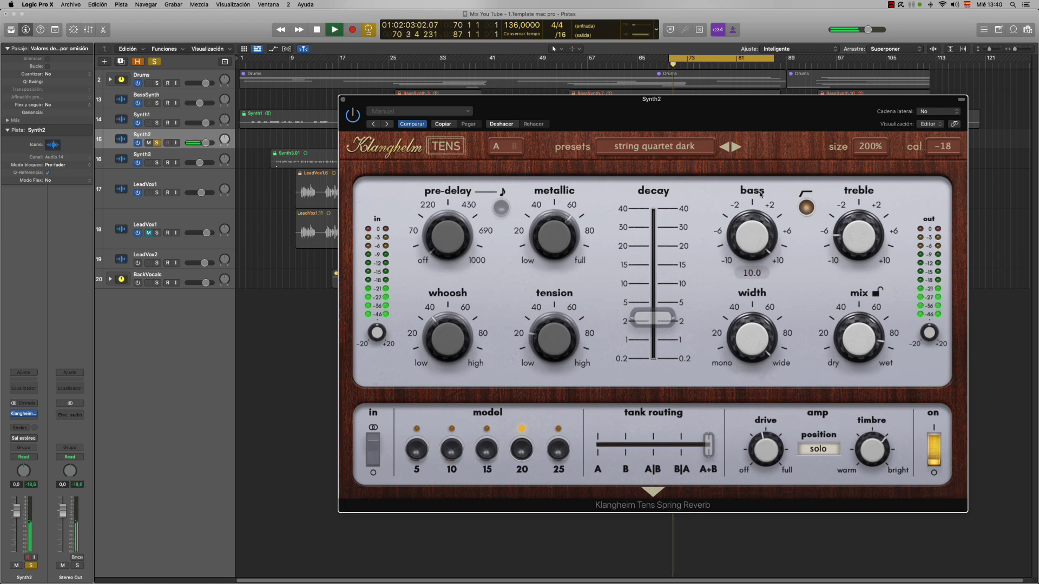
pyautogui.moveTo(759, 255); pyautogui.dragTo(789, 485)
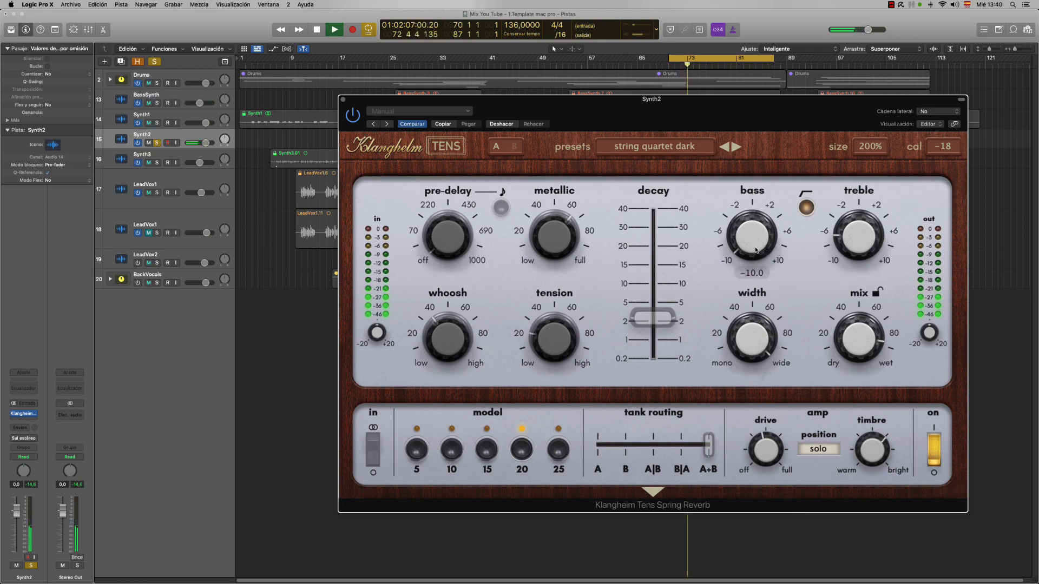
pyautogui.moveTo(755, 250); pyautogui.dragTo(756, 271)
# Set the reverb treble to -2.9 and narrow the stereo width while the synth plays.
pyautogui.moveTo(858, 238); pyautogui.dragTo(859, 317)
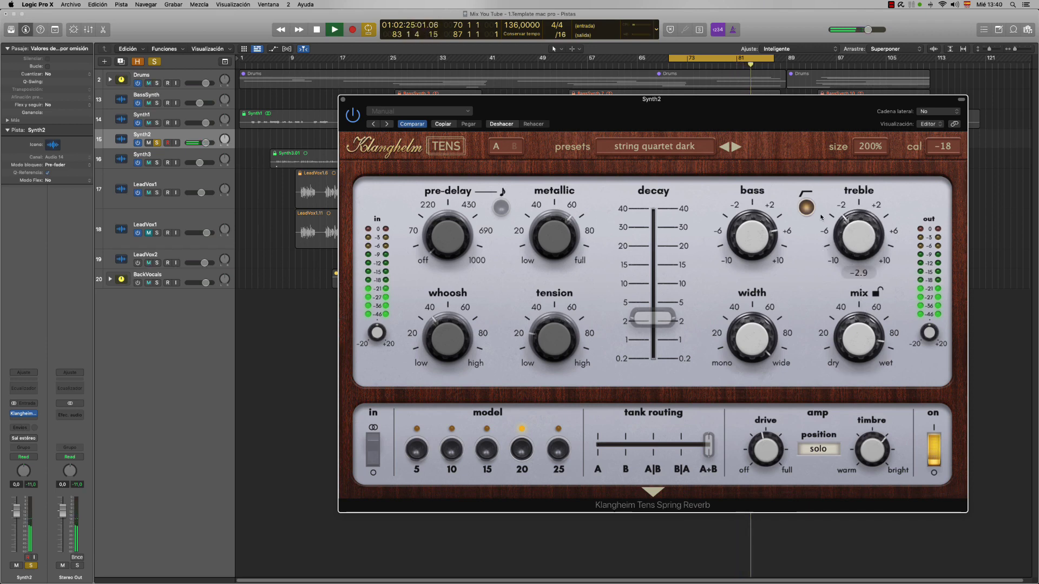
pyautogui.moveTo(759, 321)
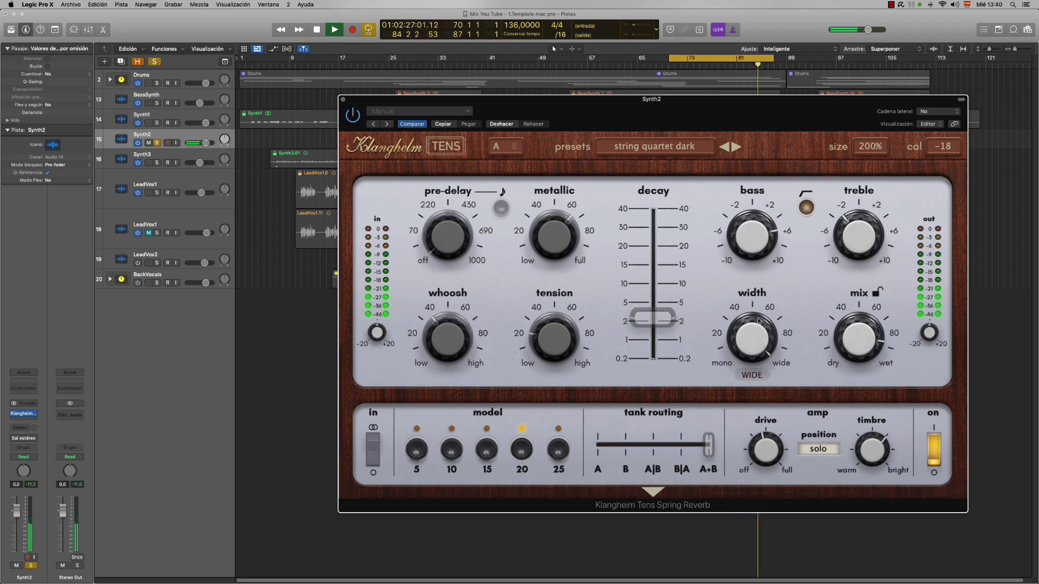
pyautogui.moveTo(758, 321); pyautogui.dragTo(759, 406)
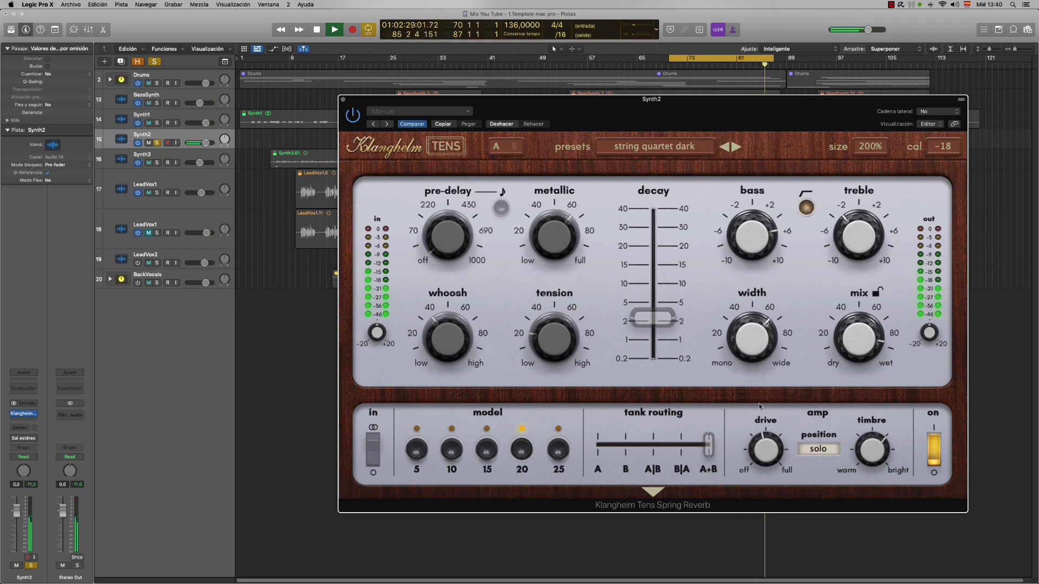
# Compare high and low spring tension on the looped synth, and return the tension to about 20.
pyautogui.moveTo(556, 339); pyautogui.dragTo(564, 292)
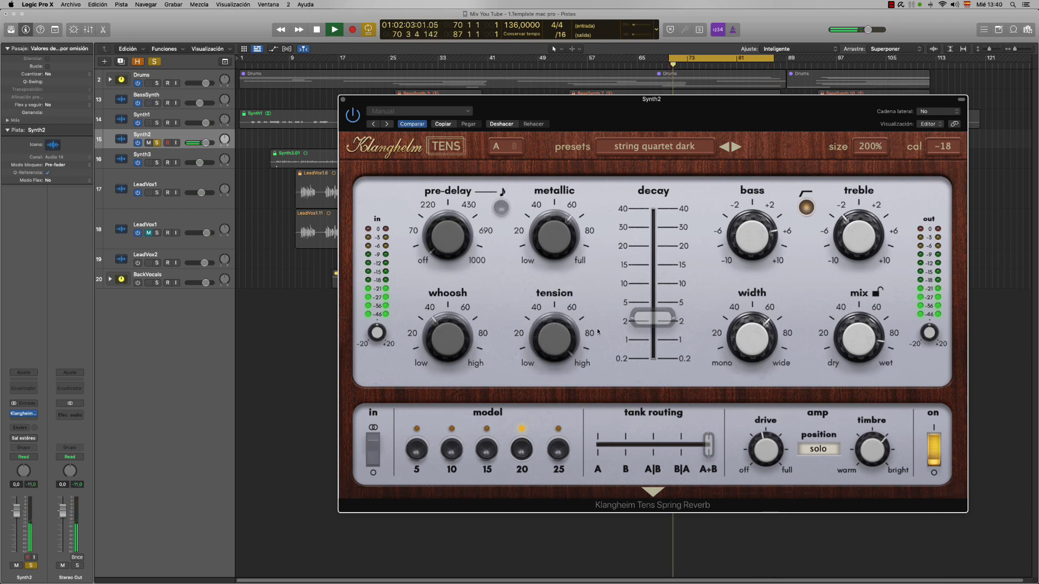
pyautogui.moveTo(557, 381)
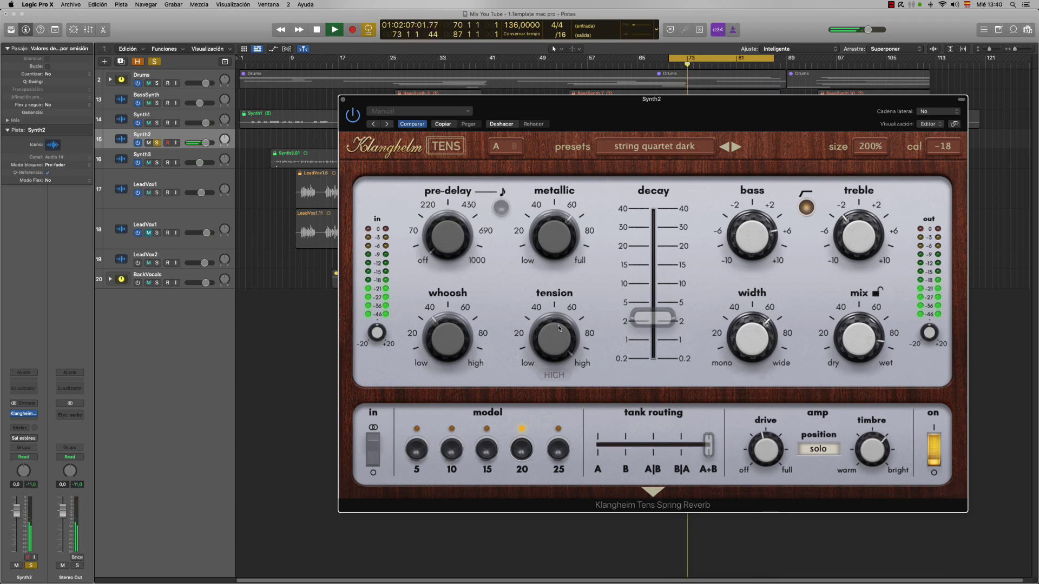
pyautogui.click(554, 375)
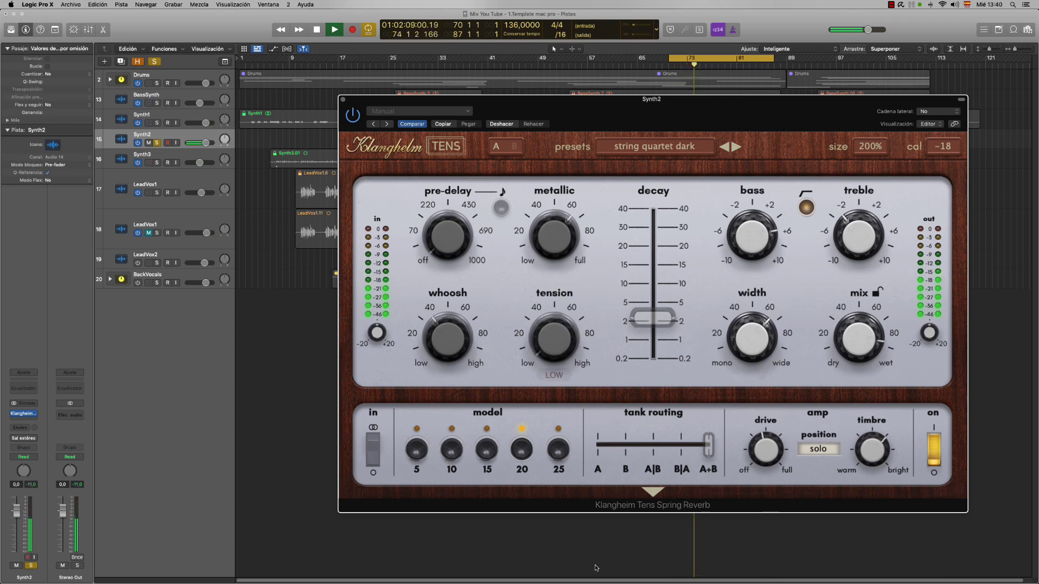
pyautogui.click(563, 352)
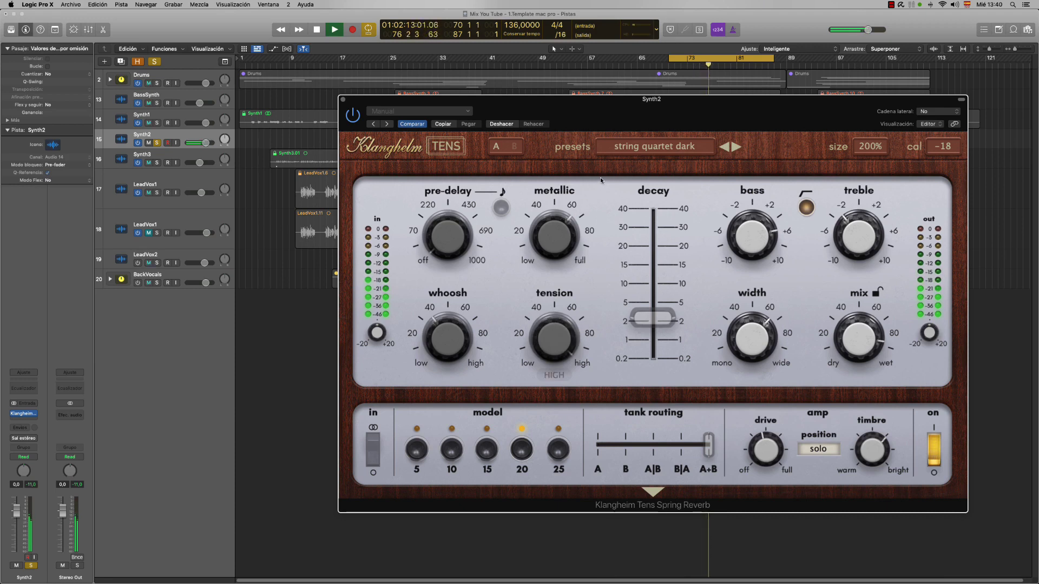
pyautogui.scroll(3, 563, 212)
pyautogui.scroll(-5, 563, 212)
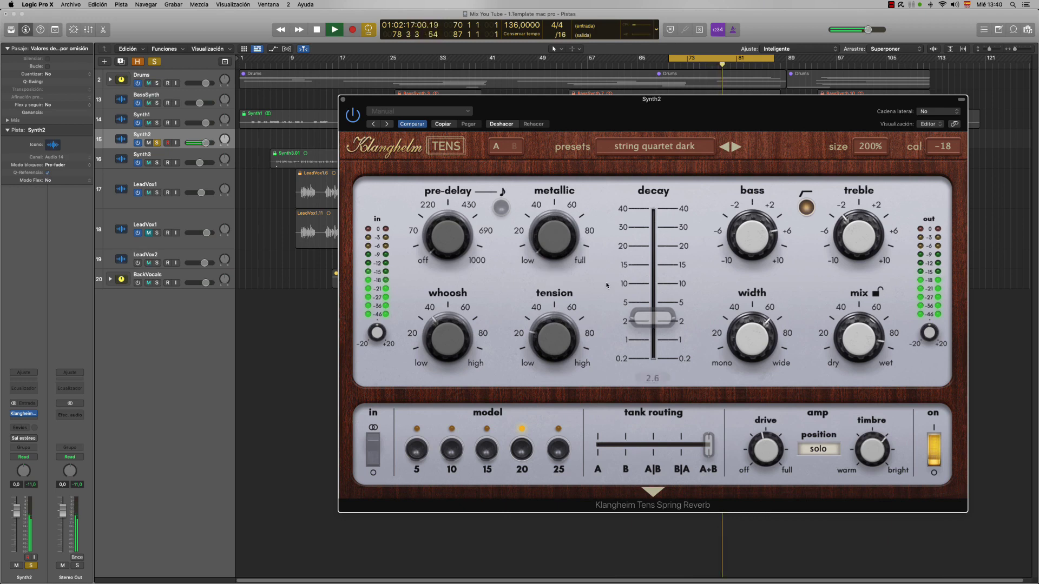
# Raise the metallic amount, ending at about 80, and stop playback.
pyautogui.scroll(5, 564, 227)
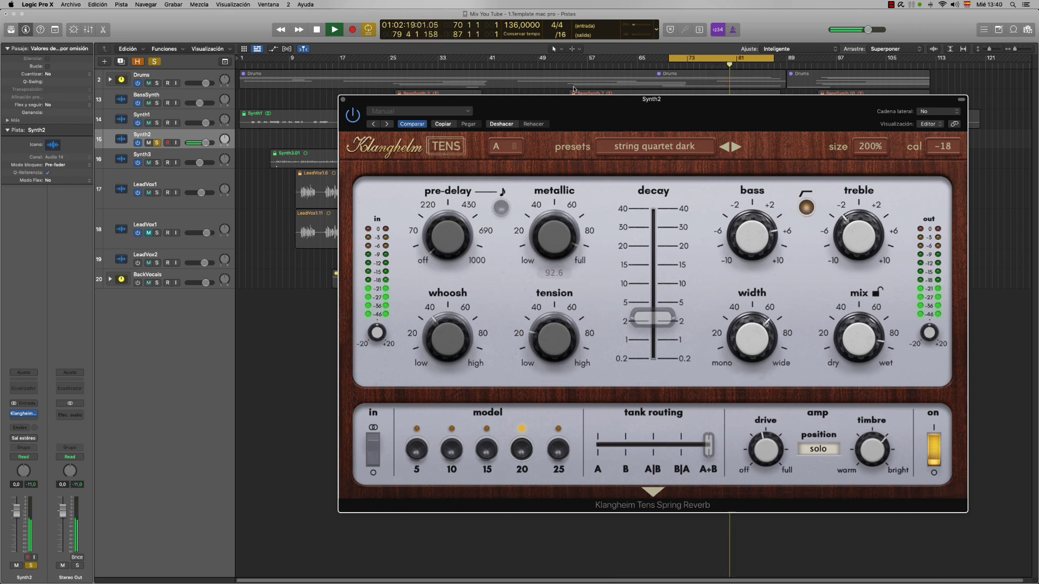
pyautogui.press('space')
pyautogui.moveTo(560, 299)
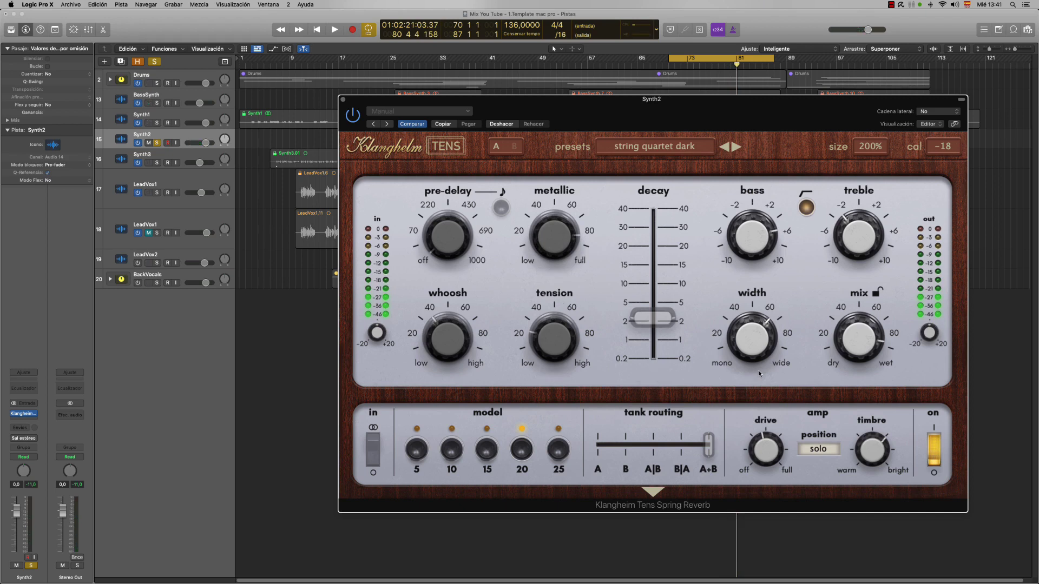
# Close the reverb window on Synth2 and take the track out of solo.
pyautogui.click(161, 138)
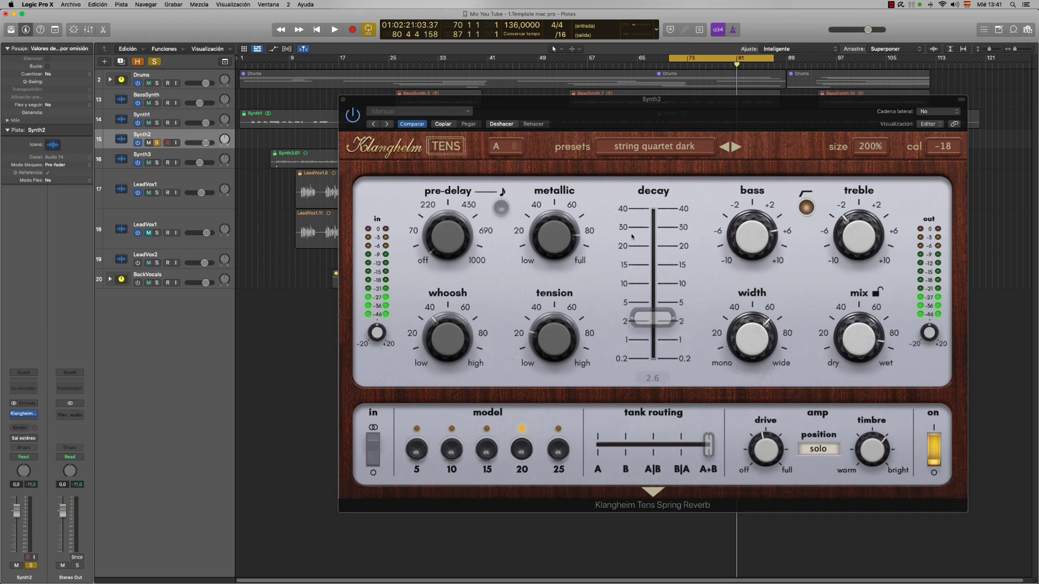
pyautogui.click(343, 100)
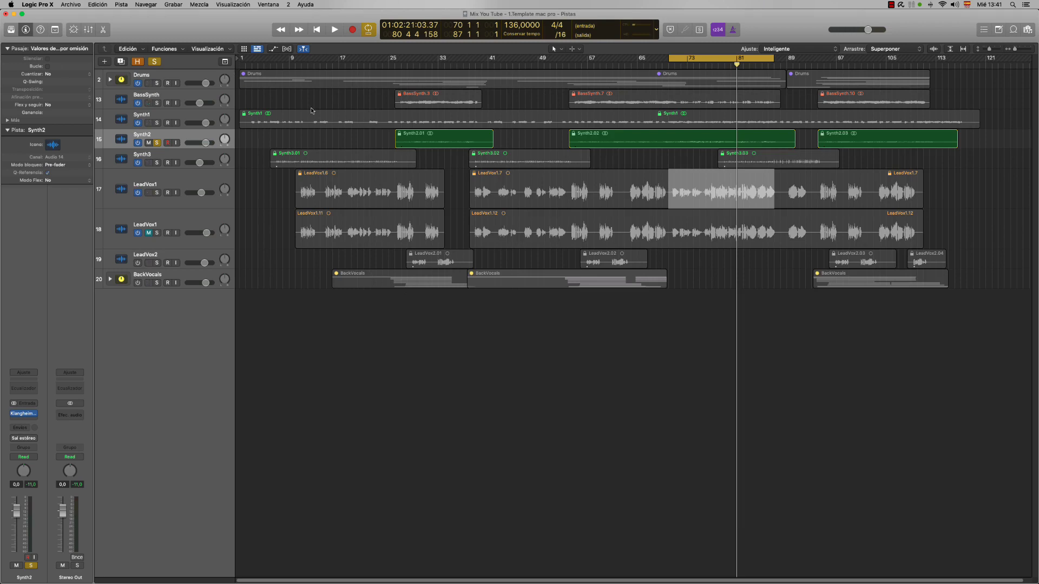
pyautogui.click(158, 142)
# Insert the Klanghelm TENS spring reverb on the Drums track.
pyautogui.click(161, 80)
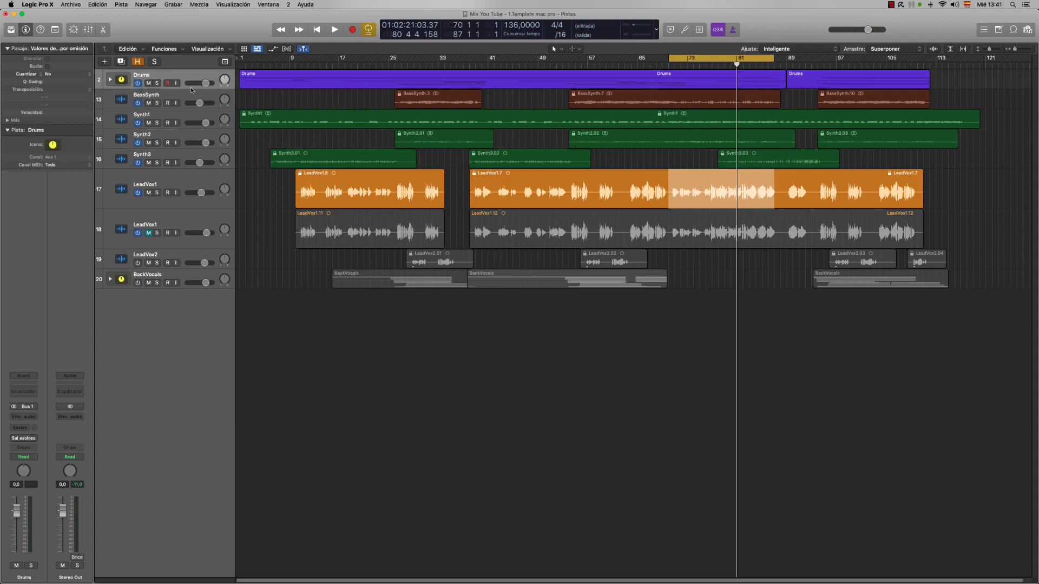
pyautogui.click(35, 417)
pyautogui.moveTo(110, 434)
pyautogui.click(146, 435)
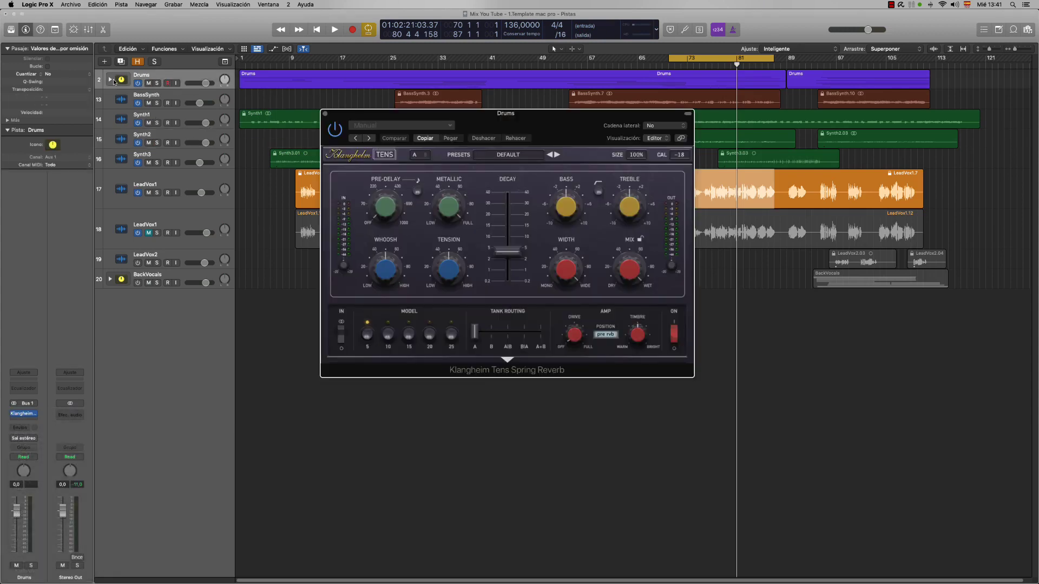
# Expand the Drums track stack, and enlarge the reverb interface to 200%, moving its window clear of the drum tracks.
pyautogui.click(111, 80)
pyautogui.moveTo(385, 127); pyautogui.dragTo(401, 256)
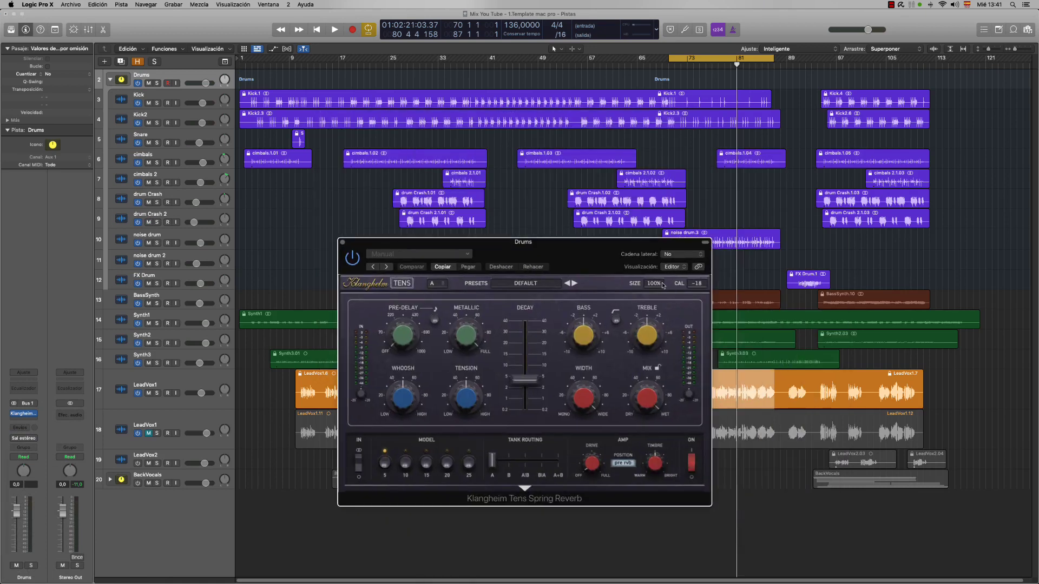
pyautogui.click(662, 284)
pyautogui.click(670, 356)
pyautogui.moveTo(622, 257); pyautogui.dragTo(549, 265)
# Load the drum preset "compressed drum bus room" in the reverb.
pyautogui.click(600, 297)
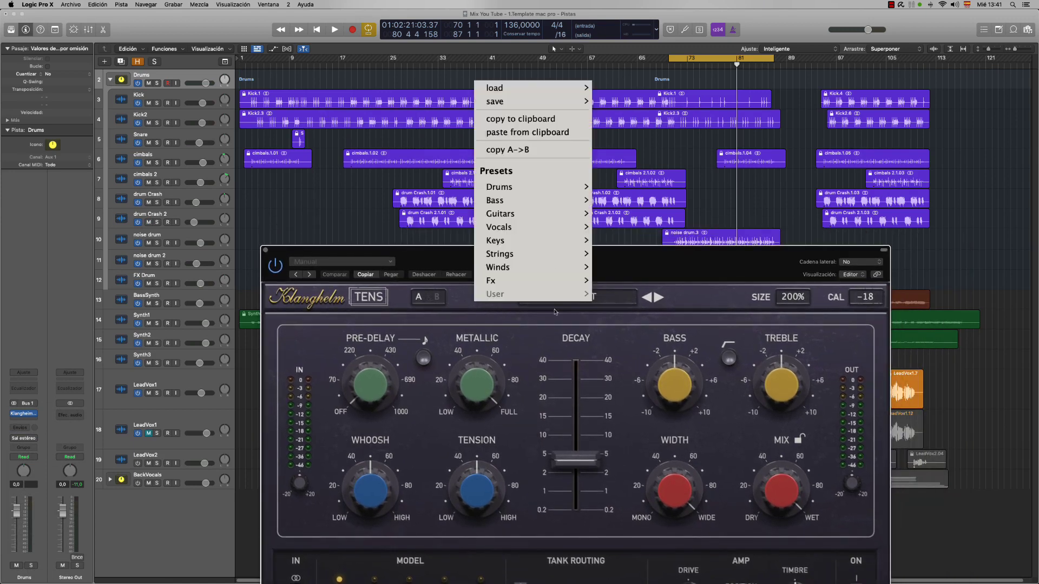
pyautogui.moveTo(557, 189)
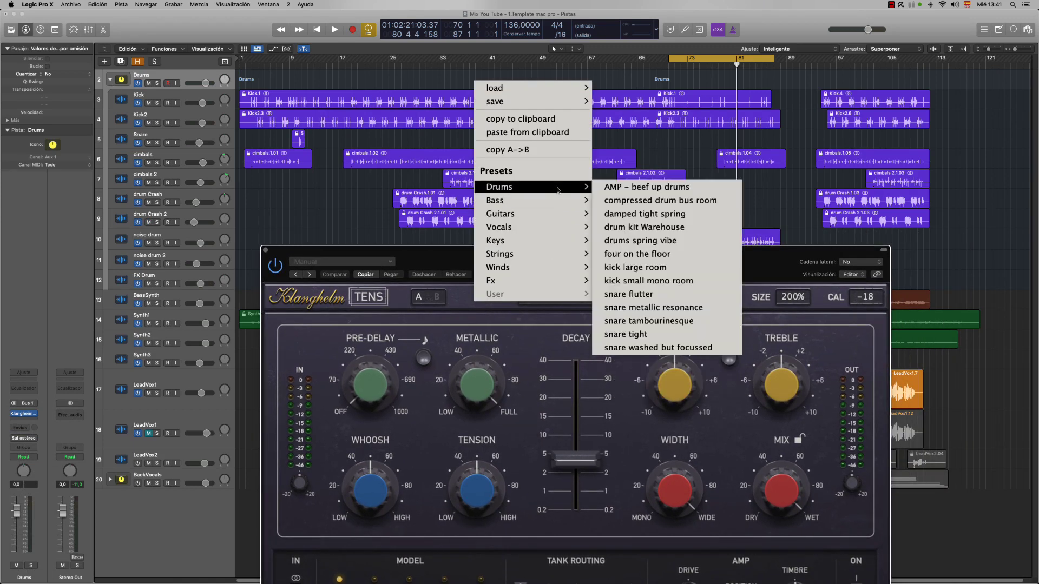
pyautogui.click(661, 201)
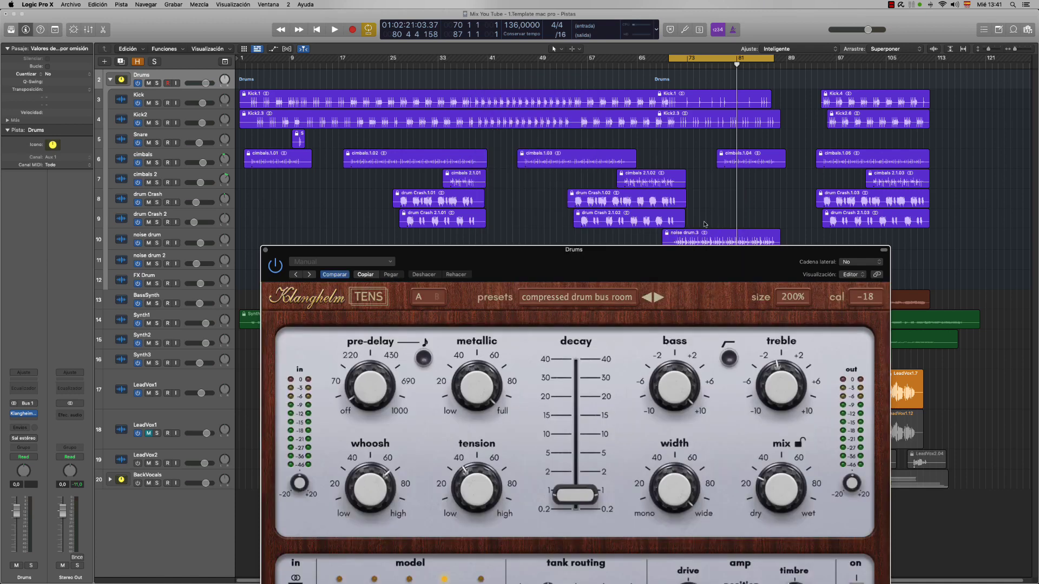
# Solo and collapse the Drums stack, play the loop through the preset with the full reverb interface in view, and stop playback.
pyautogui.press('space')
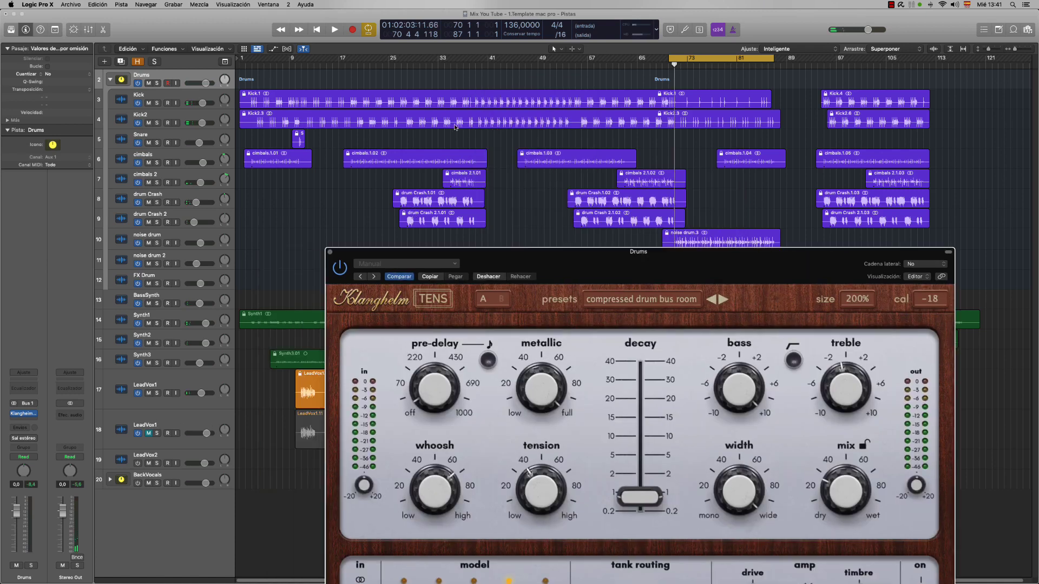
pyautogui.click(157, 83)
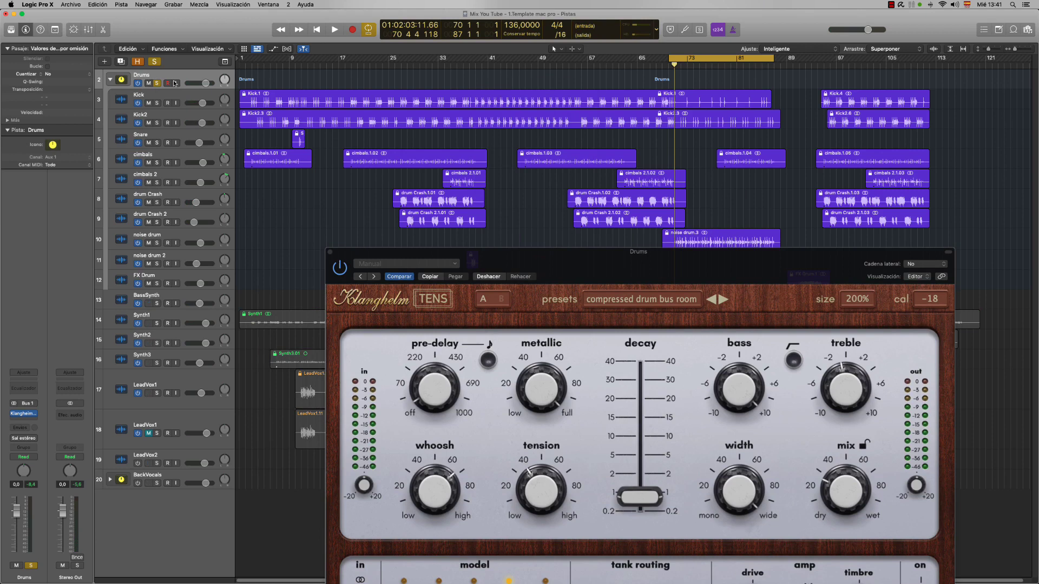
pyautogui.click(110, 80)
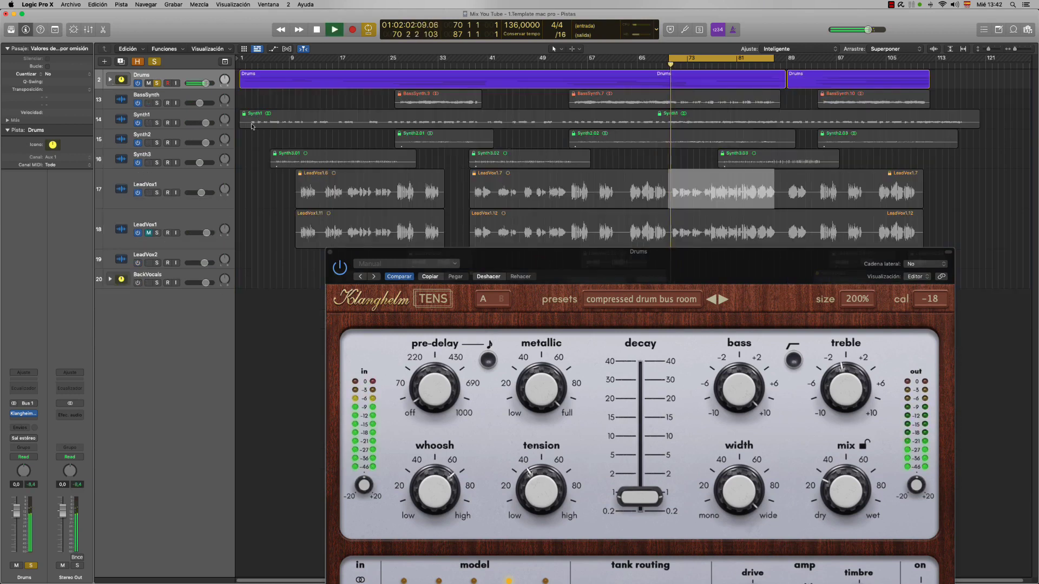
pyautogui.moveTo(579, 266); pyautogui.dragTo(493, 174)
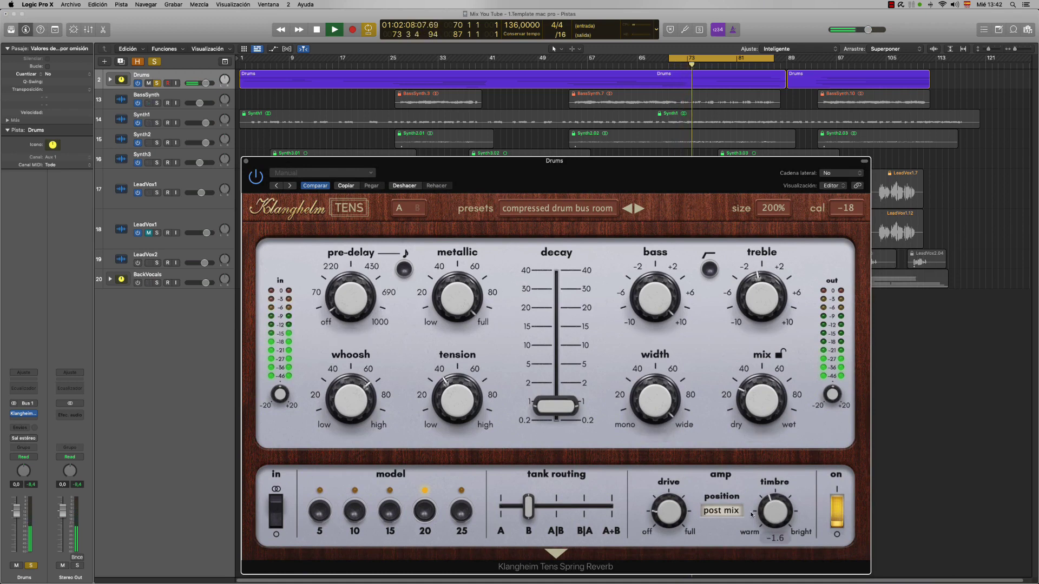
pyautogui.moveTo(690, 533)
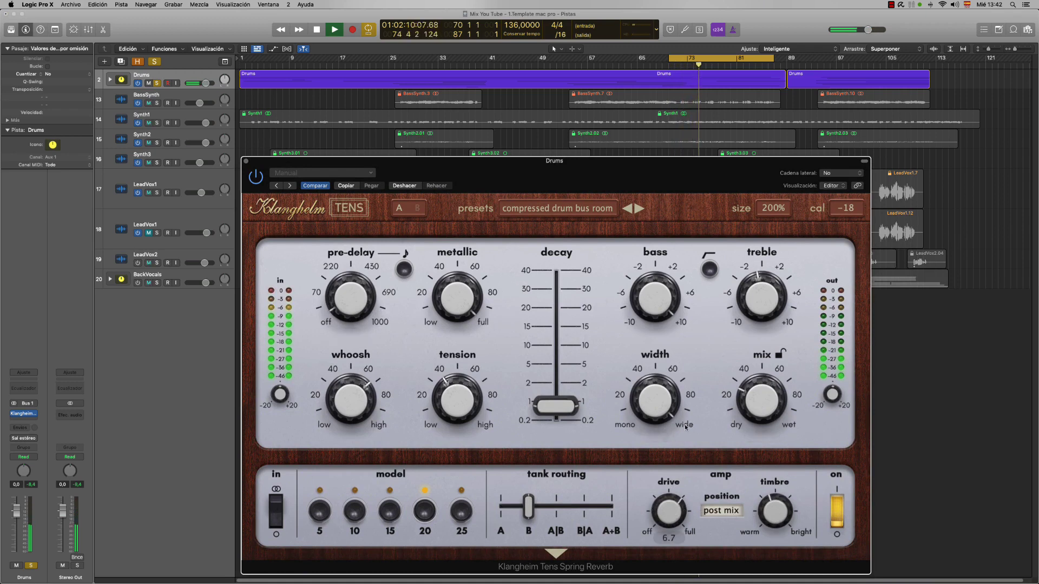
pyautogui.press('space')
# Load the drum preset "damped tight spring" in the reverb and start playing the drum loop.
pyautogui.moveTo(529, 281)
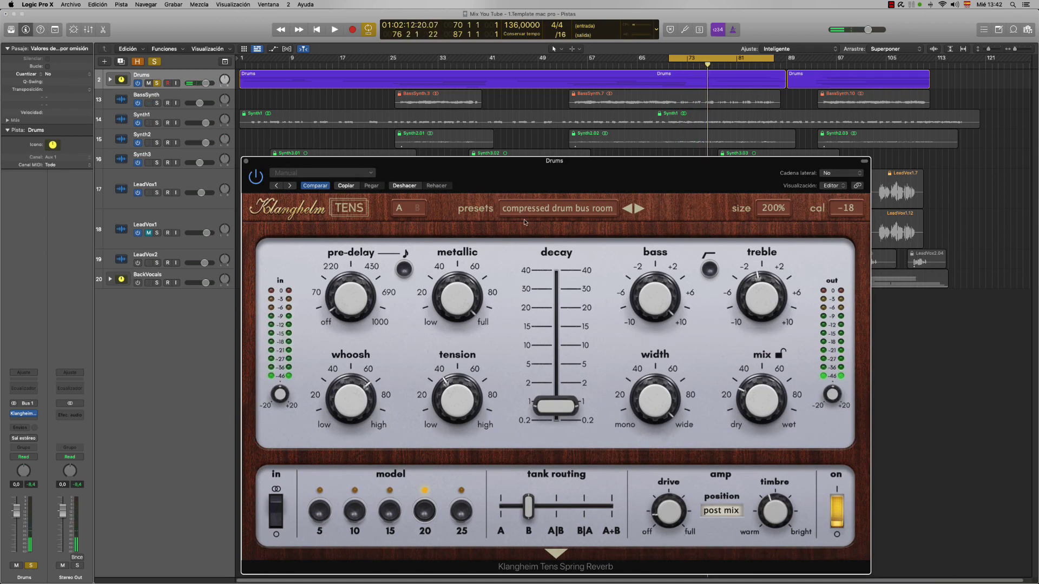
pyautogui.click(550, 209)
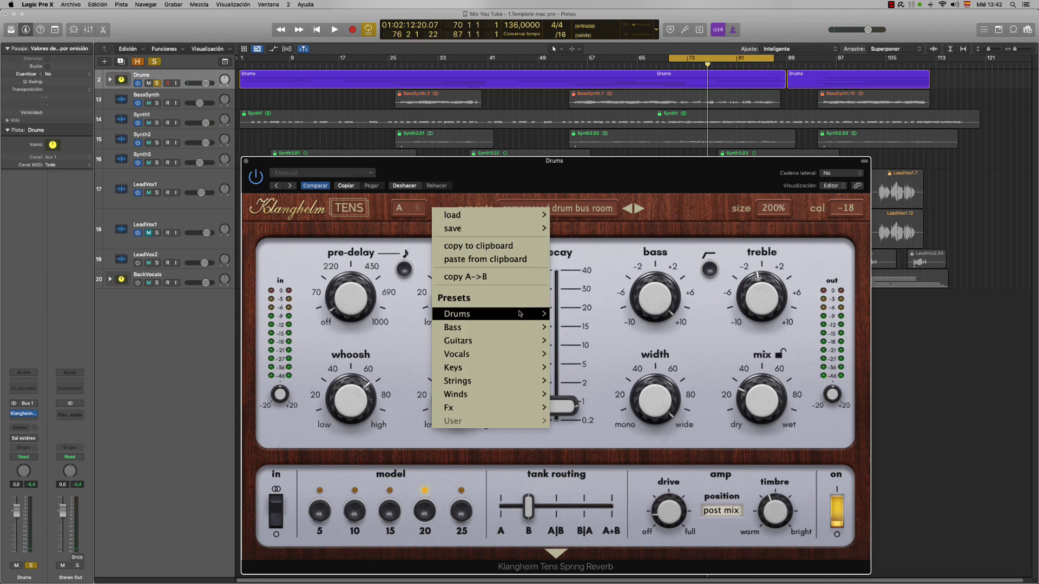
pyautogui.moveTo(519, 315)
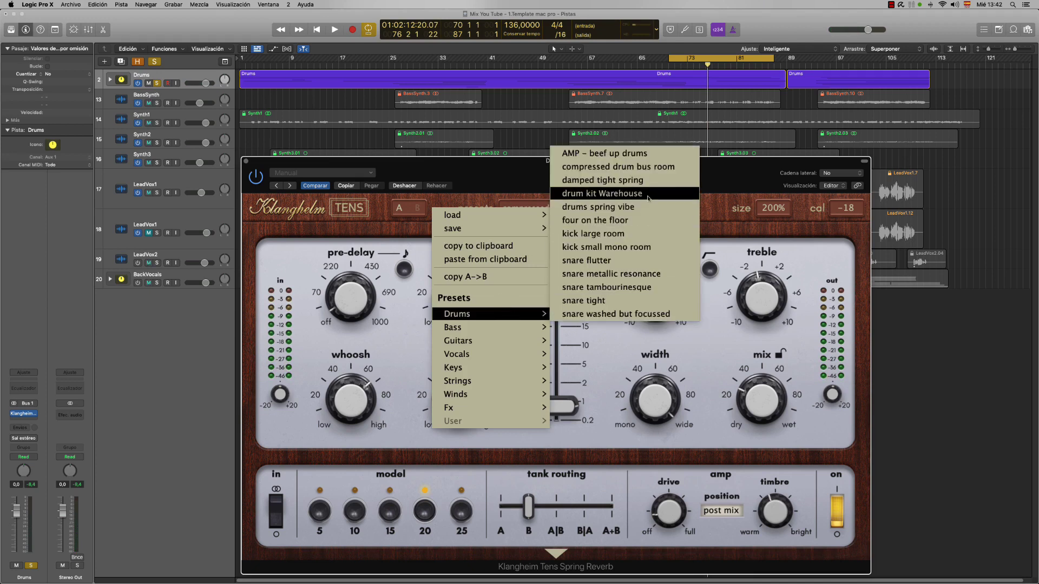
pyautogui.click(618, 180)
pyautogui.press('space')
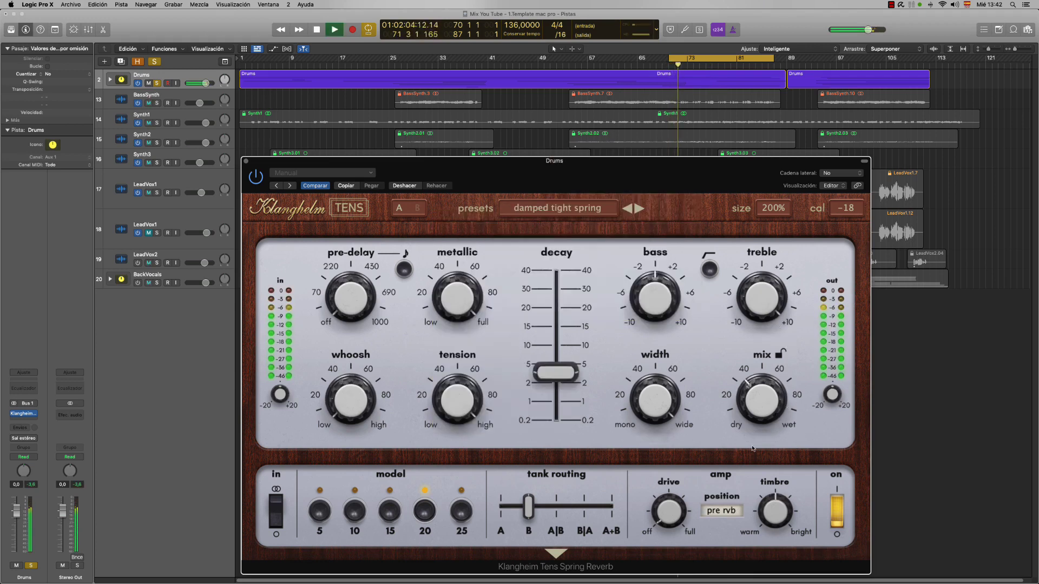
# Lower the reverb mix and compare the drums with the reverb bypassed and active.
pyautogui.moveTo(760, 403); pyautogui.dragTo(759, 458)
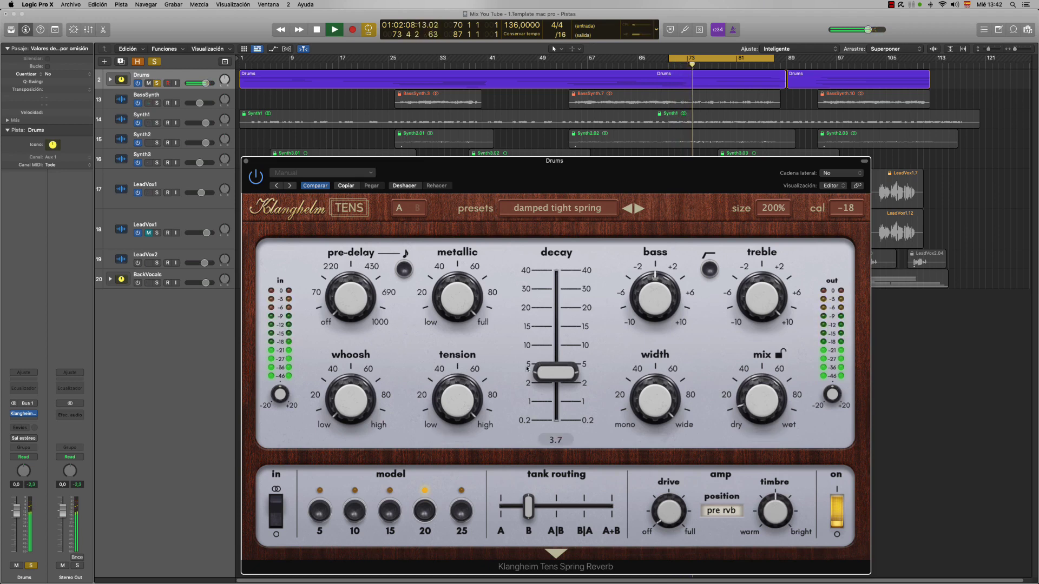
pyautogui.click(257, 179)
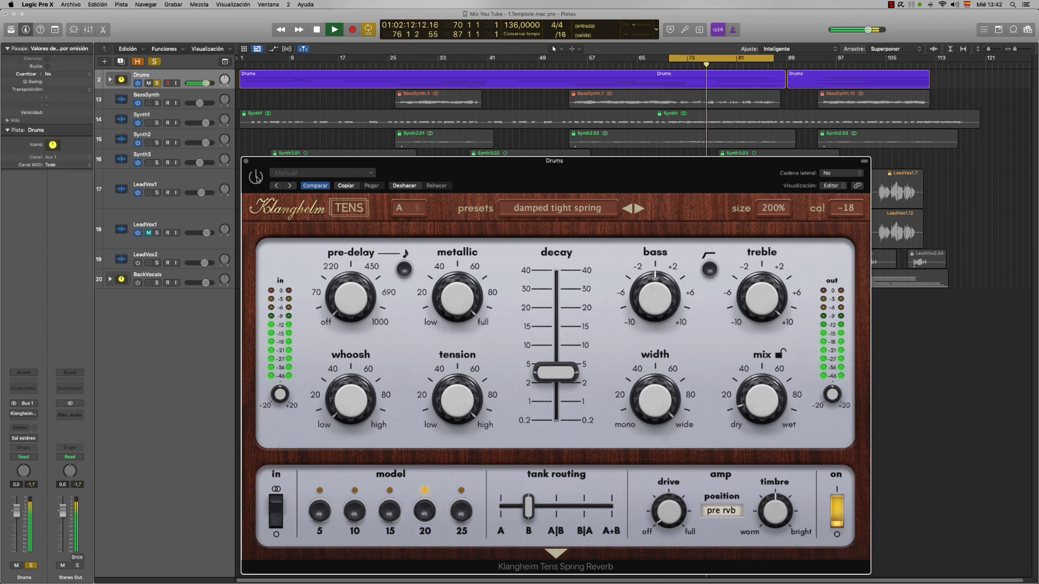
# Try the metallic control at low, set it to 73.7, and shorten the decay to 1.4.
pyautogui.moveTo(481, 319)
pyautogui.moveTo(466, 282); pyautogui.dragTo(472, 304)
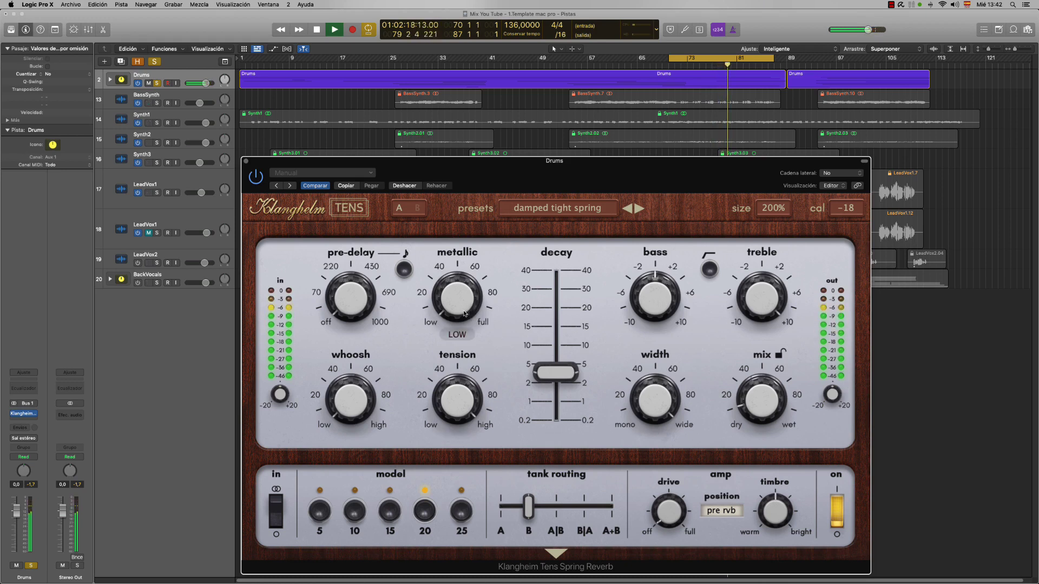
pyautogui.moveTo(464, 314); pyautogui.dragTo(501, 146)
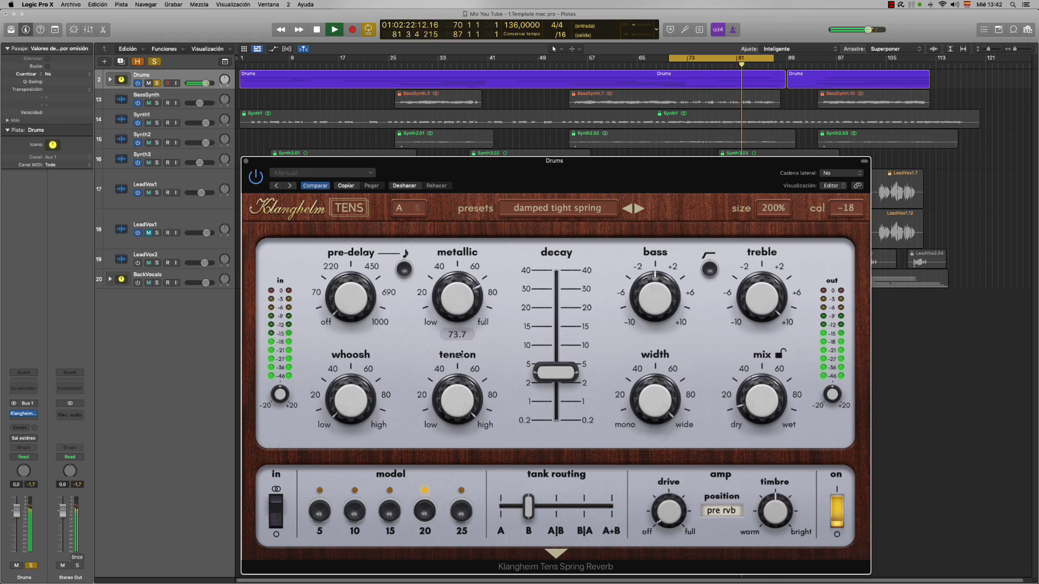
pyautogui.moveTo(555, 395)
pyautogui.moveTo(555, 378); pyautogui.dragTo(554, 405)
# Keep the pre-delay off, audition the whoosh control at high, and return it to low.
pyautogui.moveTo(350, 294)
pyautogui.moveTo(351, 295); pyautogui.dragTo(351, 307)
pyautogui.moveTo(351, 404)
pyautogui.moveTo(352, 405); pyautogui.dragTo(351, 376)
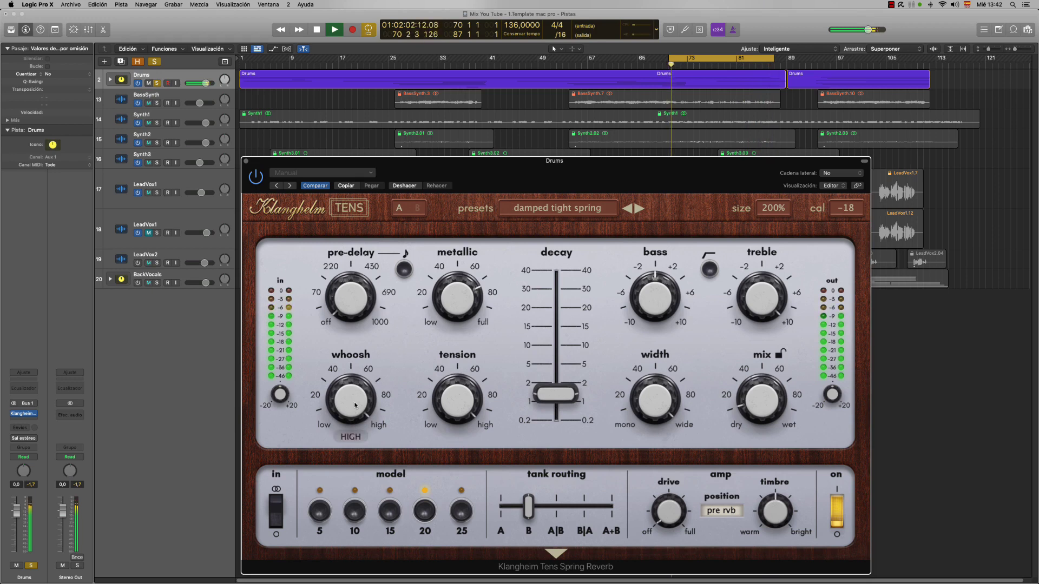
pyautogui.moveTo(353, 394); pyautogui.dragTo(352, 436)
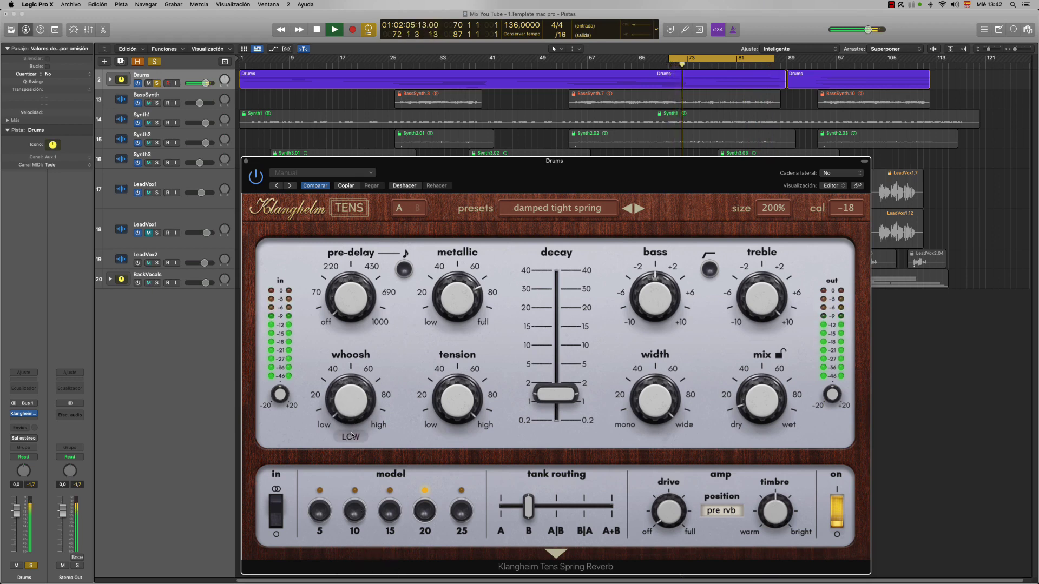
# Audition spring models 25, 20, 15, 10 and 5 on the drums, and return to model 20.
pyautogui.click(463, 512)
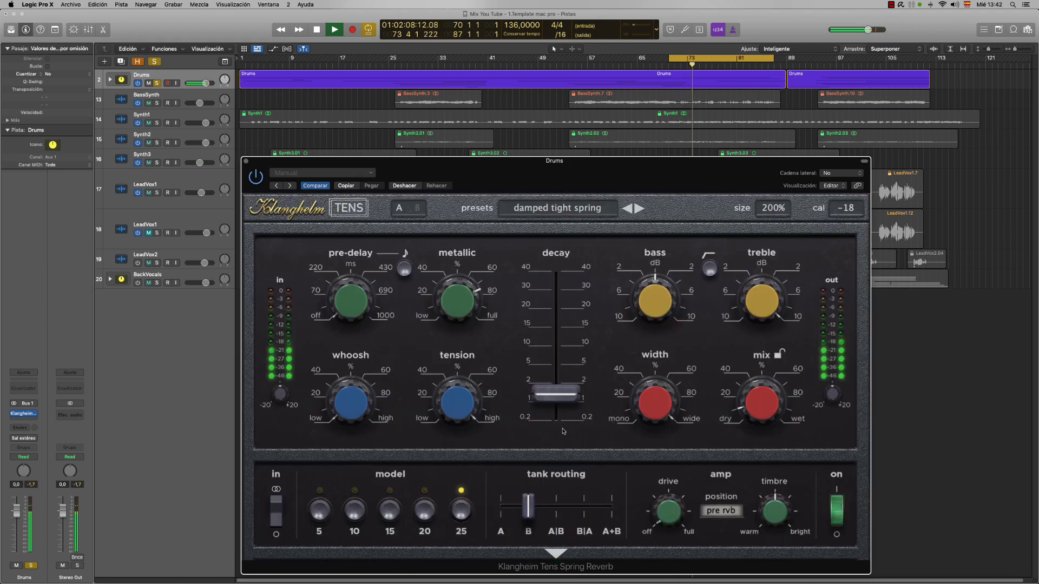
pyautogui.click(424, 512)
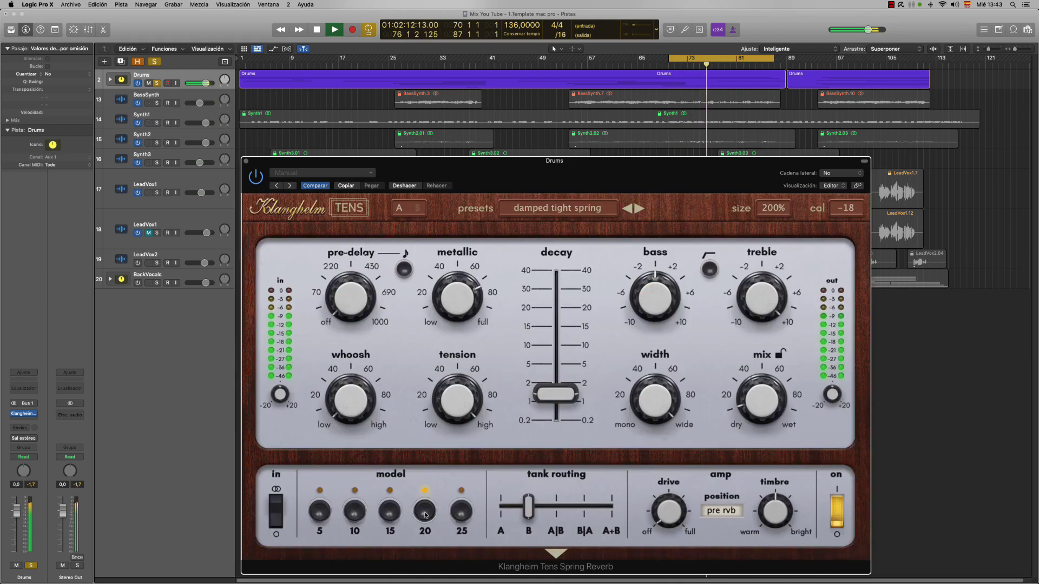
pyautogui.click(390, 512)
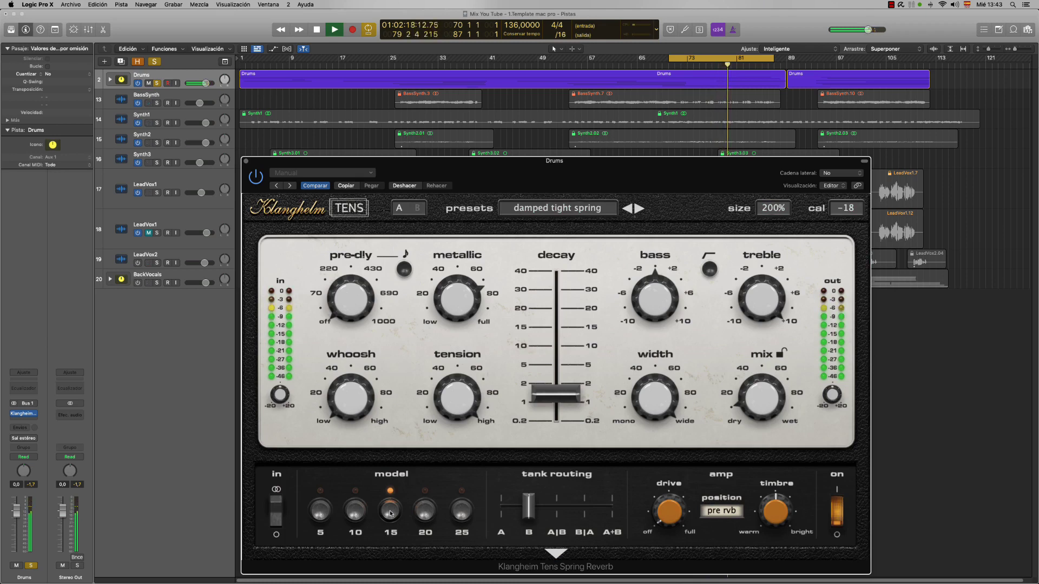
pyautogui.click(355, 511)
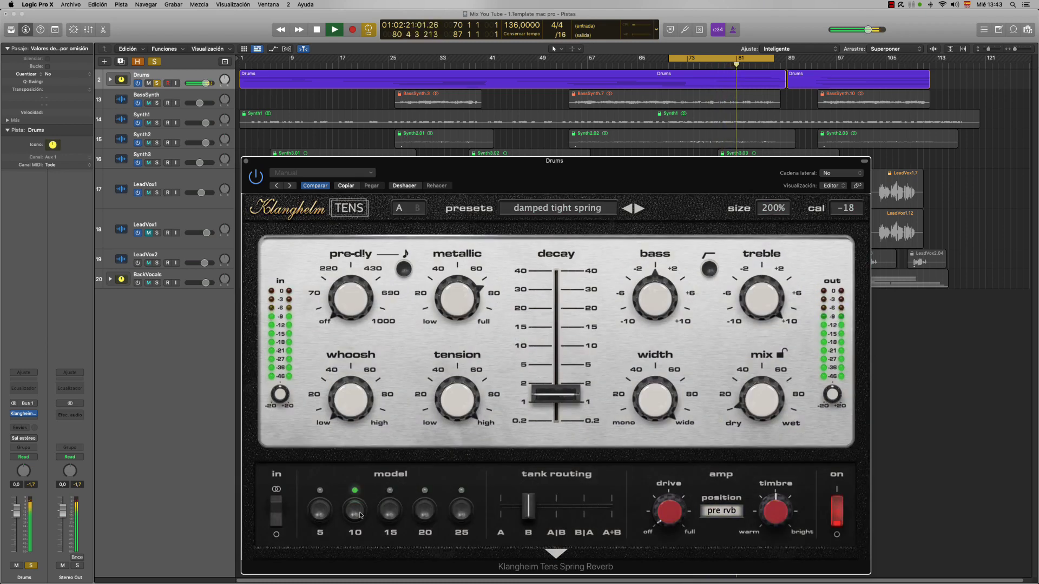
pyautogui.click(321, 511)
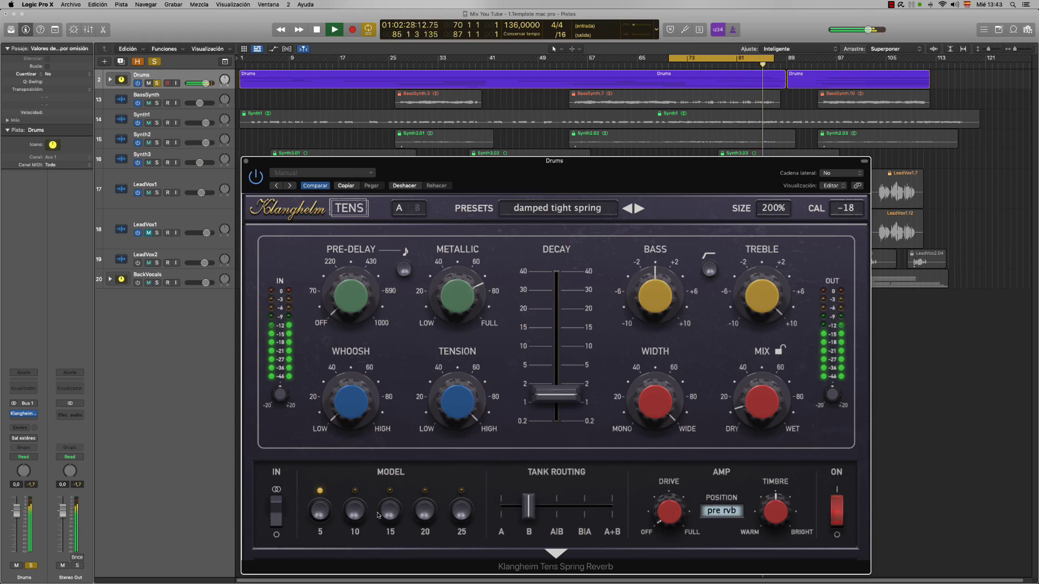
pyautogui.click(426, 511)
# Set the tank routing to A+B and the amp position to post mix.
pyautogui.moveTo(537, 443)
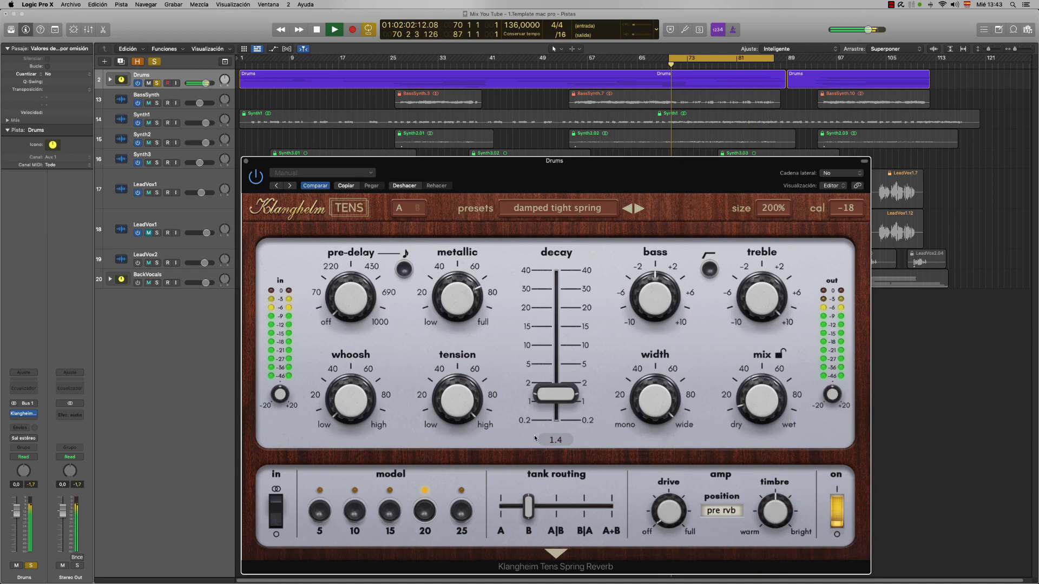
pyautogui.moveTo(522, 509); pyautogui.dragTo(671, 487)
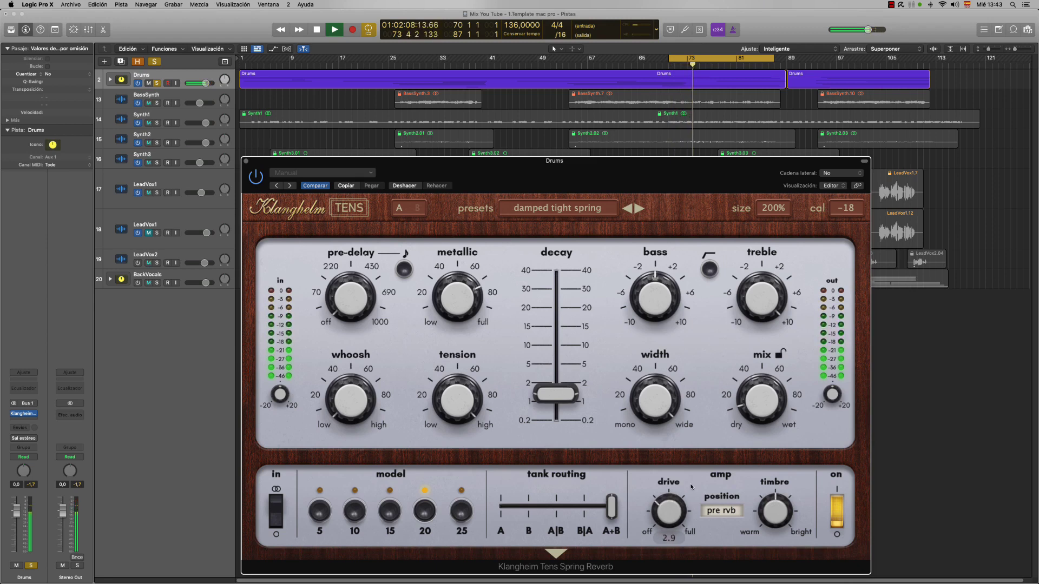
pyautogui.click(723, 512)
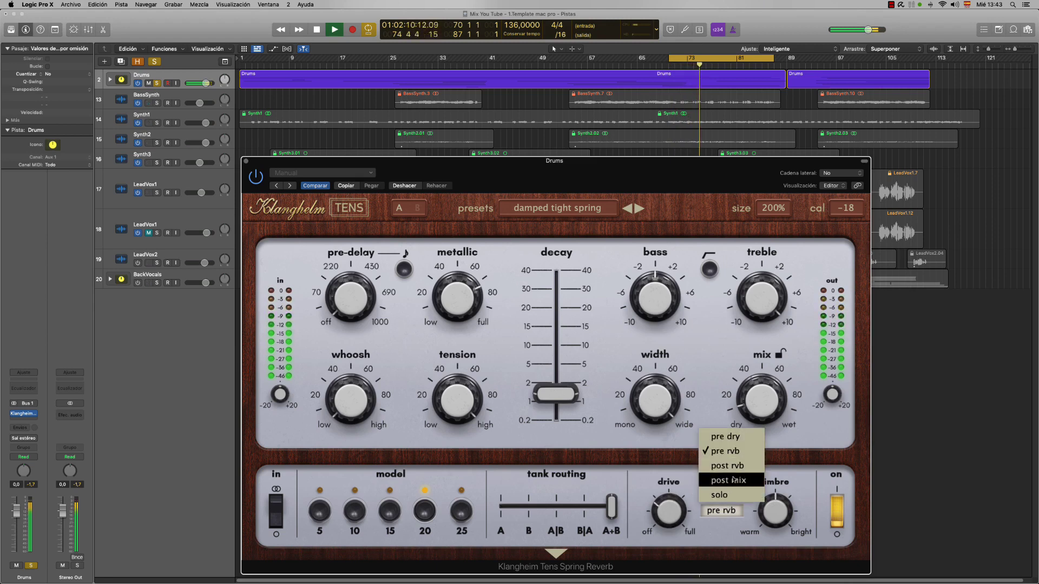
pyautogui.click(729, 480)
# Brighten the amp timbre to 2.3 and set the output gain to -1.9.
pyautogui.moveTo(775, 496)
pyautogui.moveTo(779, 480); pyautogui.dragTo(783, 525)
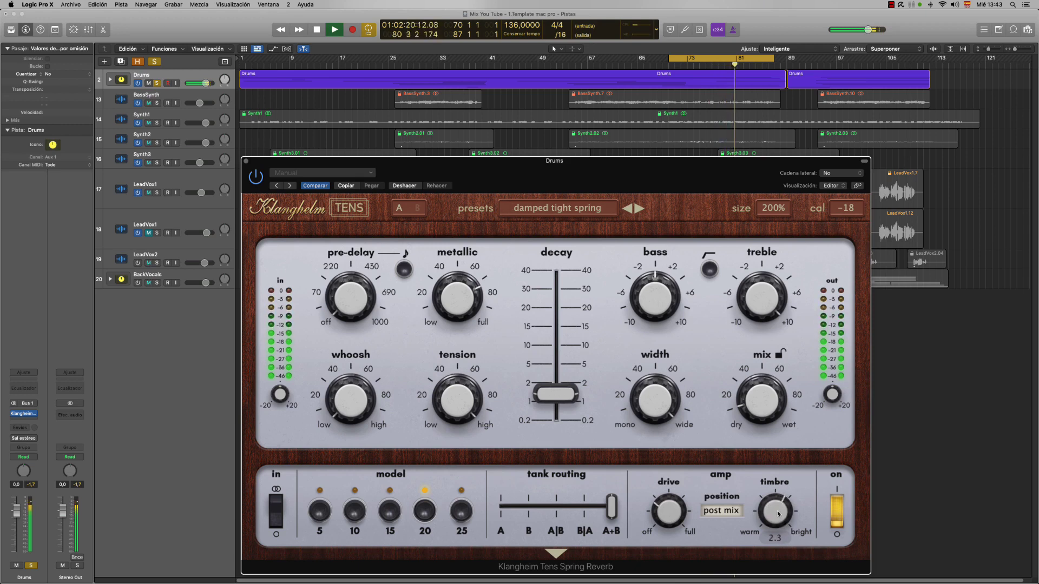
pyautogui.moveTo(831, 396)
pyautogui.moveTo(831, 396)
pyautogui.mouseDown()
pyautogui.moveTo(828, 415)
pyautogui.moveTo(832, 380)
pyautogui.mouseUp()
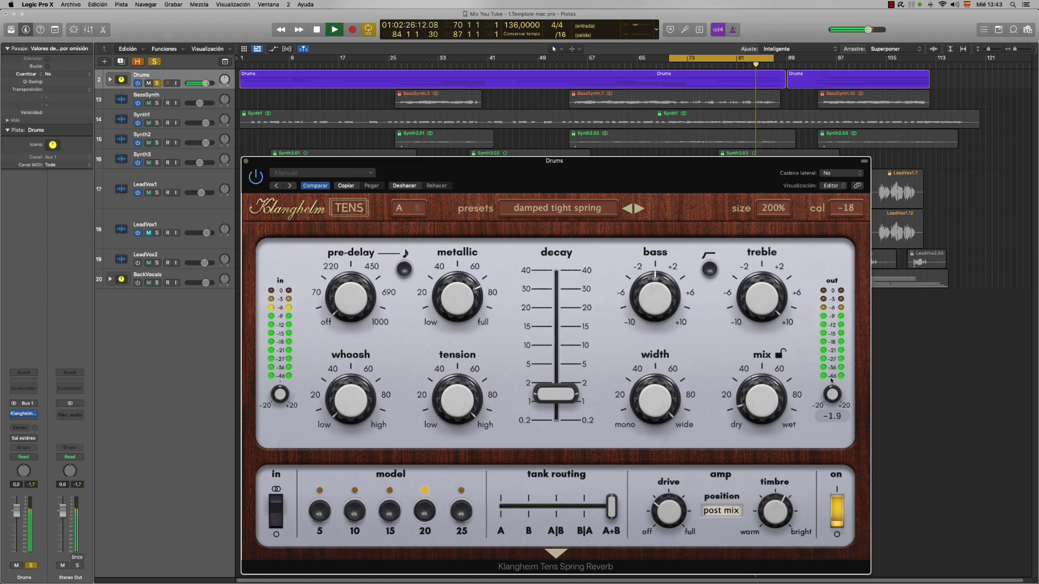
# Narrow the width to 35.9, and reshape the tone by boosting the bass, enabling the low-cut filter and lowering the treble.
pyautogui.moveTo(655, 400); pyautogui.dragTo(652, 504)
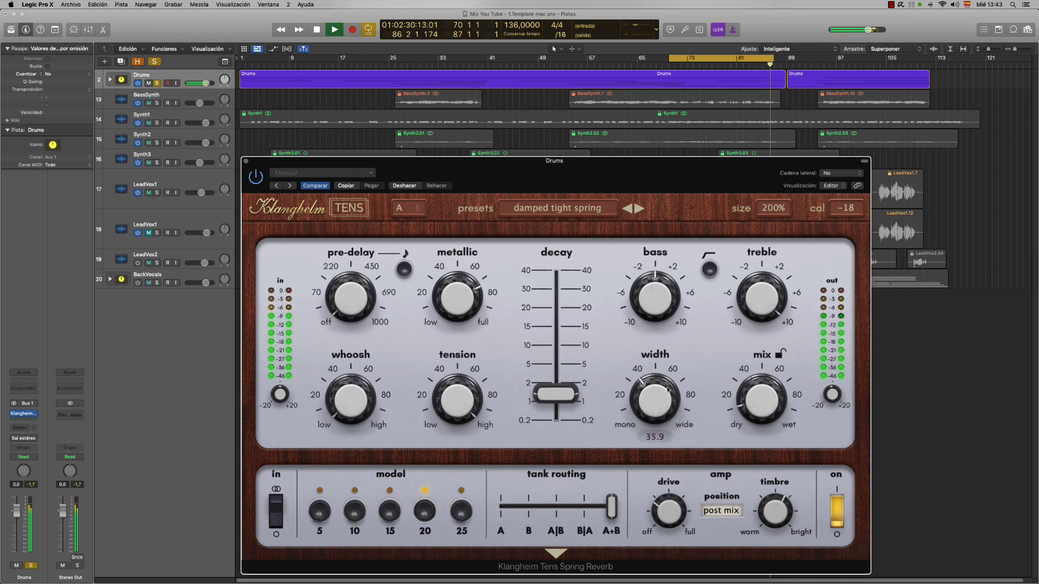
pyautogui.moveTo(669, 311)
pyautogui.moveTo(669, 311); pyautogui.dragTo(692, 371)
pyautogui.click(712, 274)
pyautogui.moveTo(762, 300); pyautogui.dragTo(770, 411)
# Shorten the decay slightly, raise the mix slightly, and stop playback.
pyautogui.moveTo(560, 394); pyautogui.dragTo(562, 395)
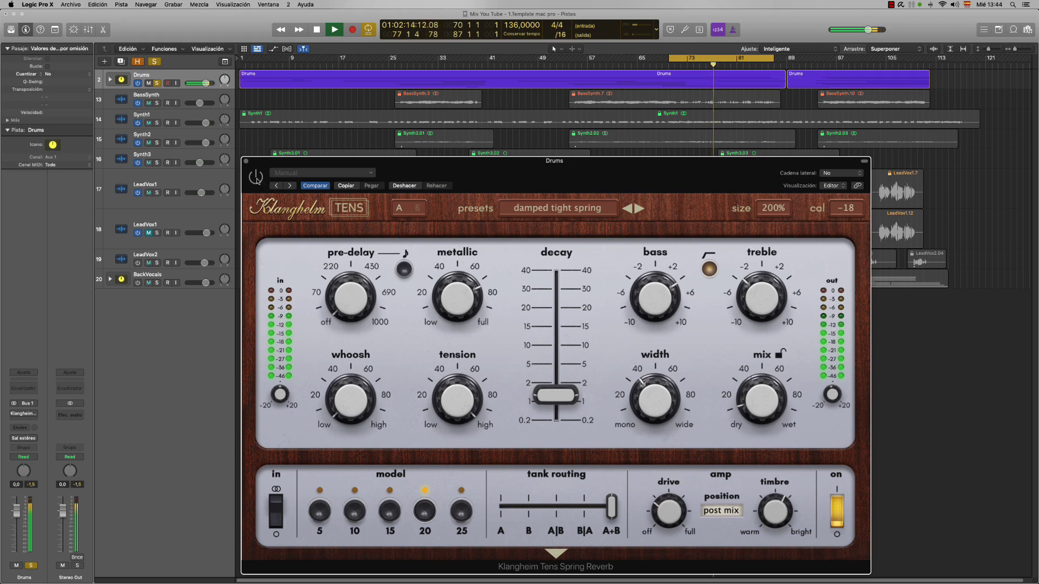
pyautogui.moveTo(758, 399)
pyautogui.mouseDown()
pyautogui.moveTo(773, 348)
pyautogui.moveTo(763, 391)
pyautogui.mouseUp()
pyautogui.press('space')
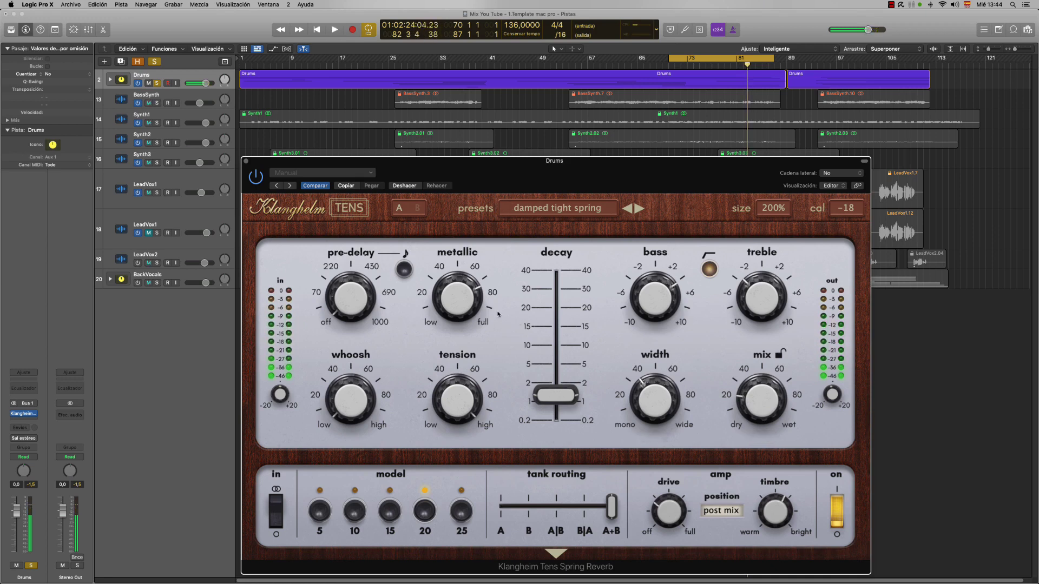
pyautogui.moveTo(688, 331)
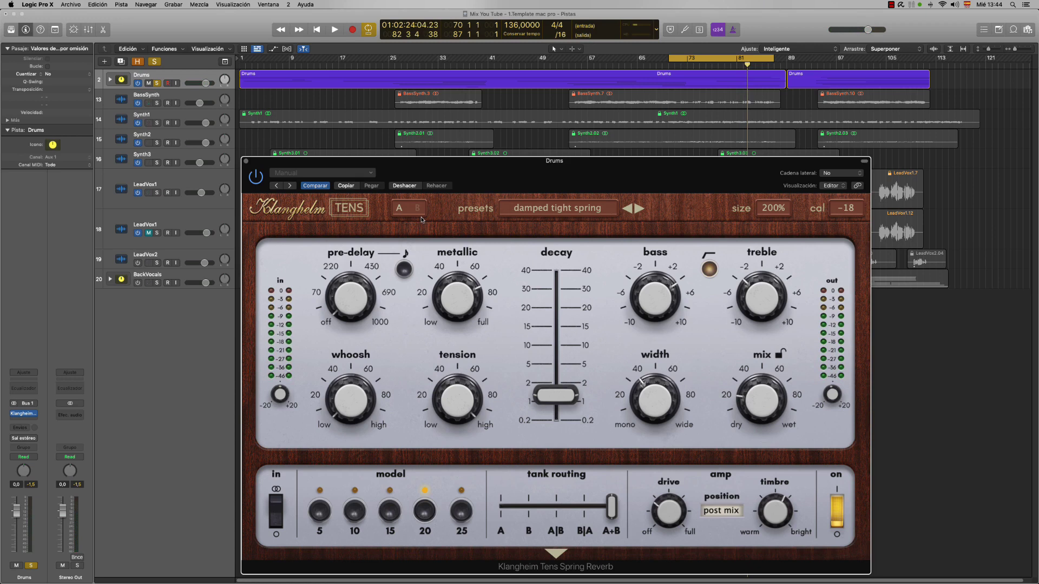
pyautogui.click(30, 430)
pyautogui.moveTo(34, 440)
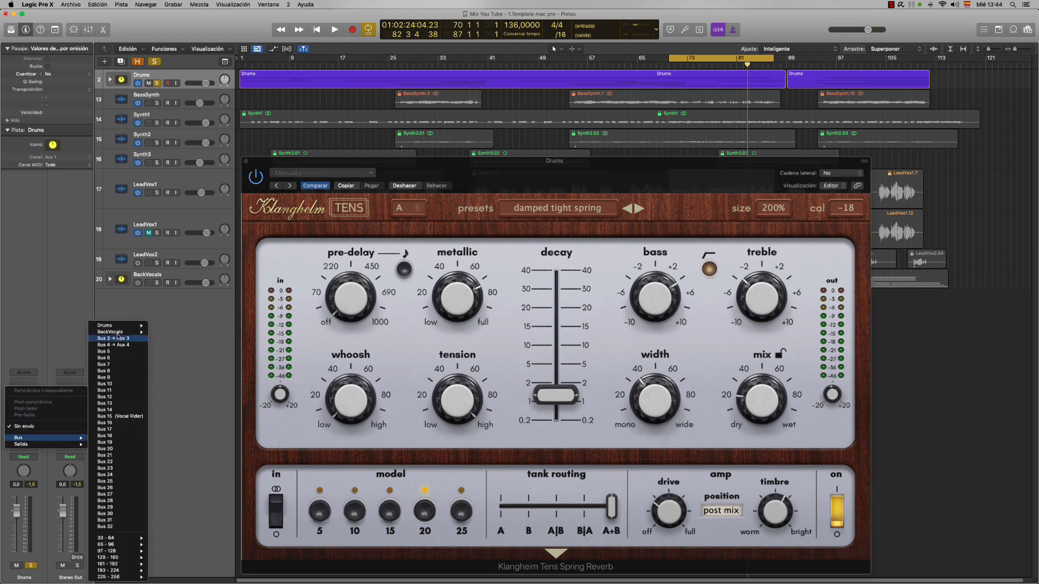
pyautogui.moveTo(119, 325)
pyautogui.click(163, 317)
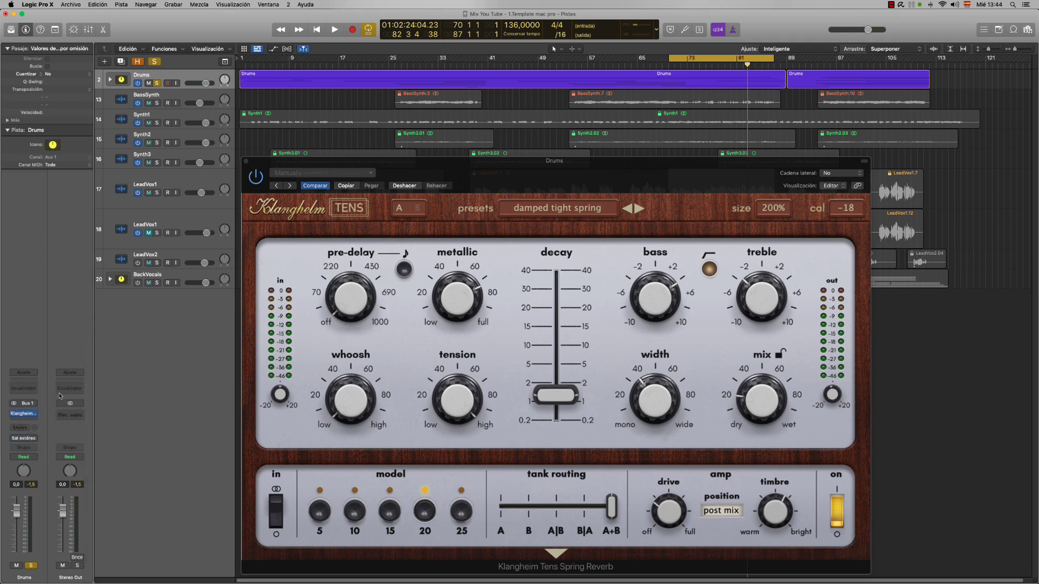
pyautogui.moveTo(747, 418)
pyautogui.moveTo(797, 320); pyautogui.dragTo(825, 424)
pyautogui.moveTo(694, 301)
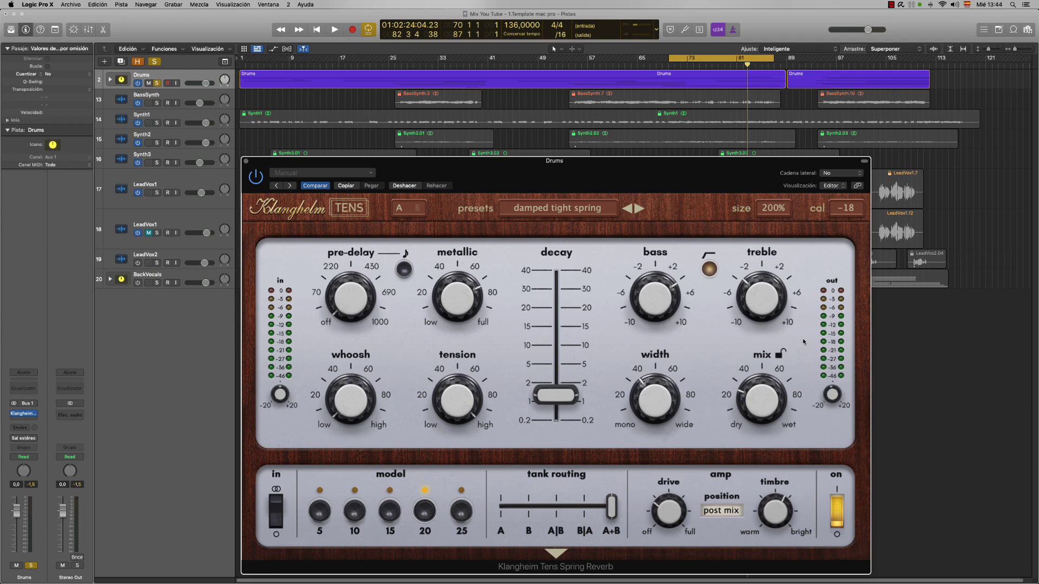
# Reveal the reverb's modulation section, set the whoosh LFO's depth to 40.6, and start playback.
pyautogui.moveTo(793, 367)
pyautogui.click(556, 553)
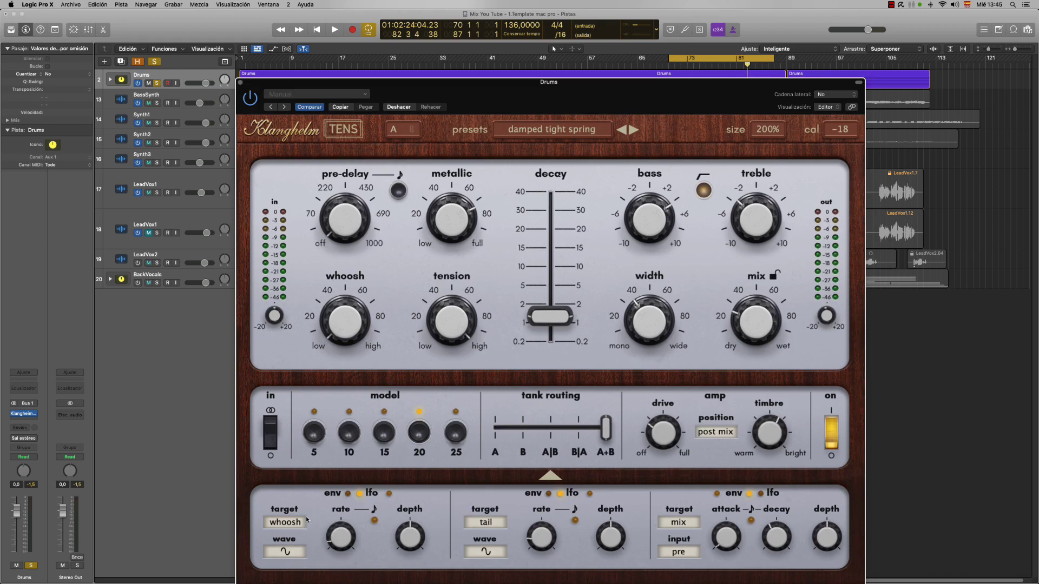
pyautogui.moveTo(410, 537); pyautogui.dragTo(432, 485)
pyautogui.moveTo(639, 451)
pyautogui.press('space')
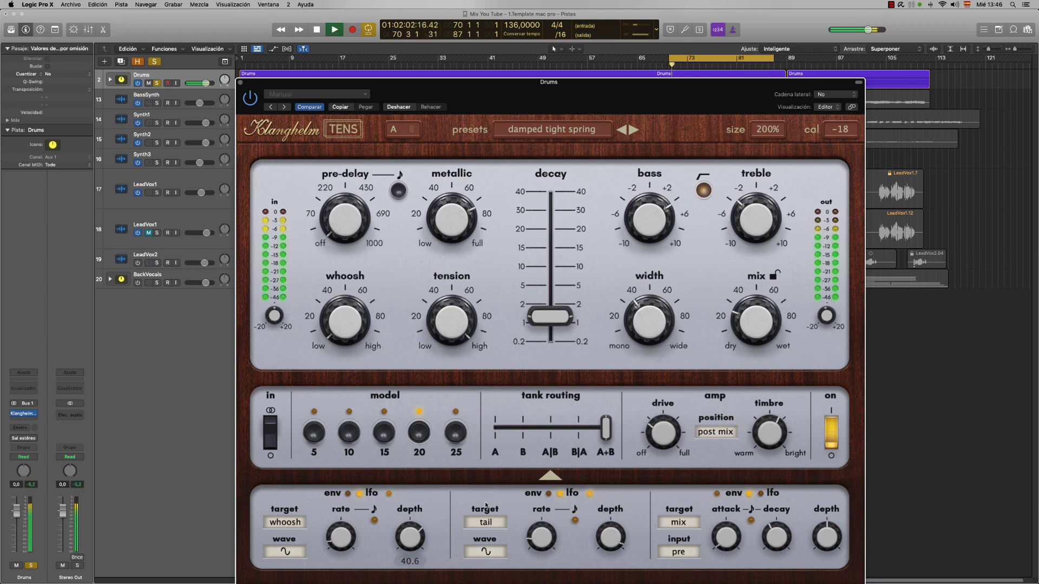
# Give the whoosh LFO a rising sawtooth wave and a rate of 6.25.
pyautogui.click(285, 552)
pyautogui.click(289, 511)
pyautogui.moveTo(348, 549)
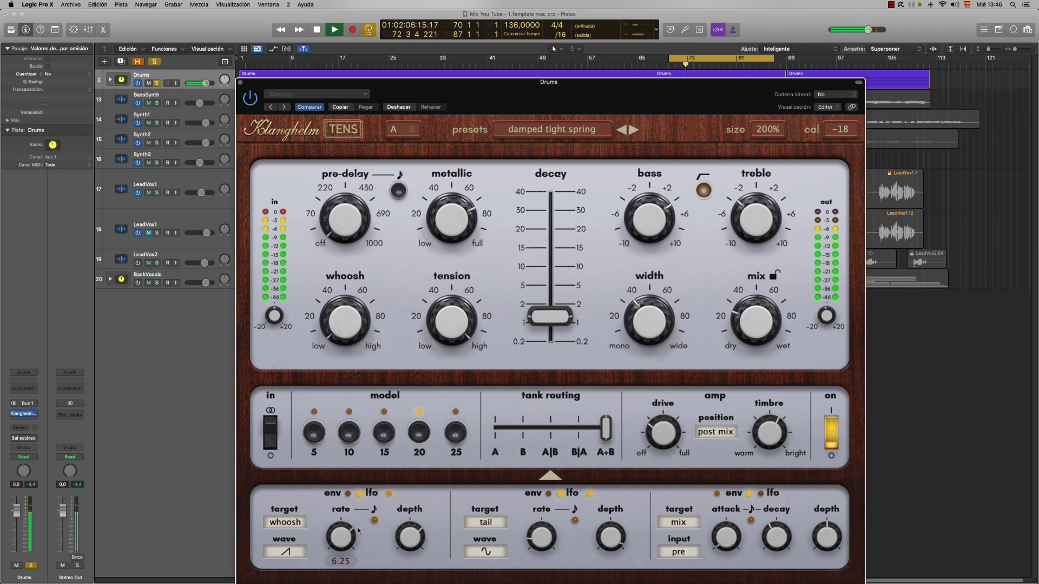
# Retarget the first LFO from whoosh to mix and set its depth to 61.4.
pyautogui.click(293, 526)
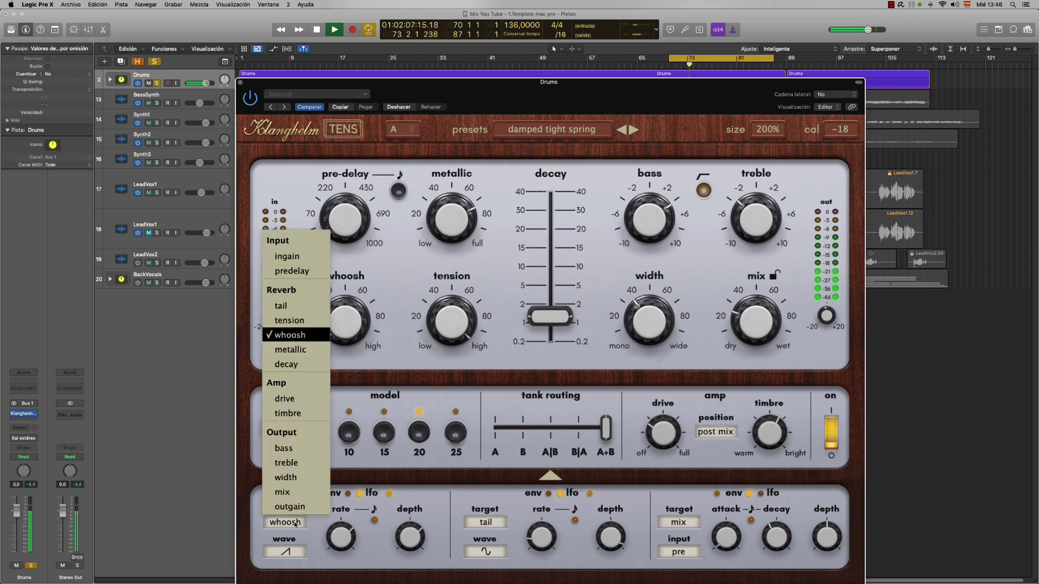
pyautogui.click(282, 492)
pyautogui.moveTo(345, 548)
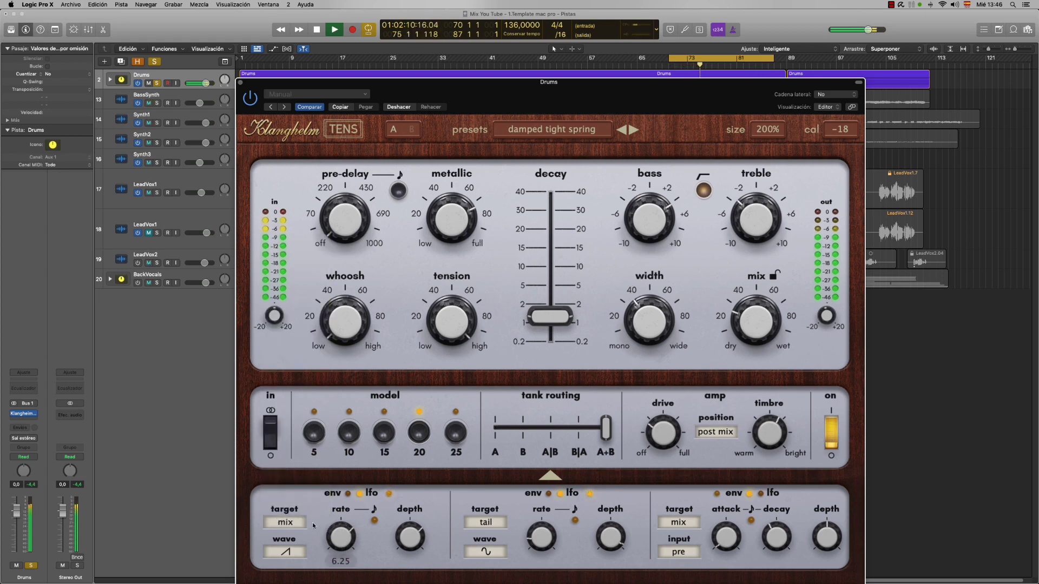
pyautogui.moveTo(345, 548); pyautogui.dragTo(345, 535)
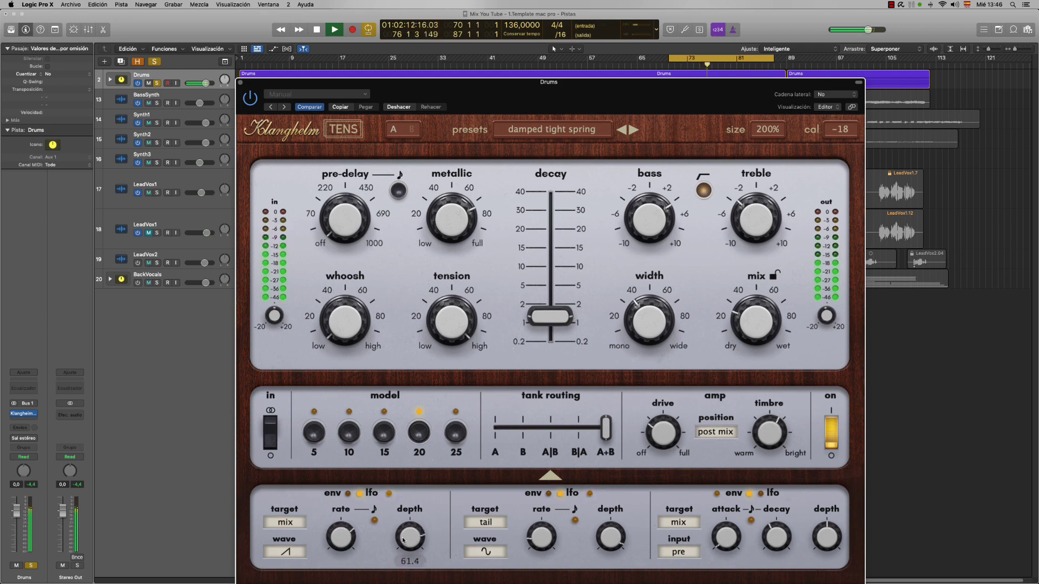
# Retarget the second LFO from tail to drive, with a square wave and a rate of 5.45.
pyautogui.click(485, 522)
pyautogui.click(501, 398)
pyautogui.click(493, 551)
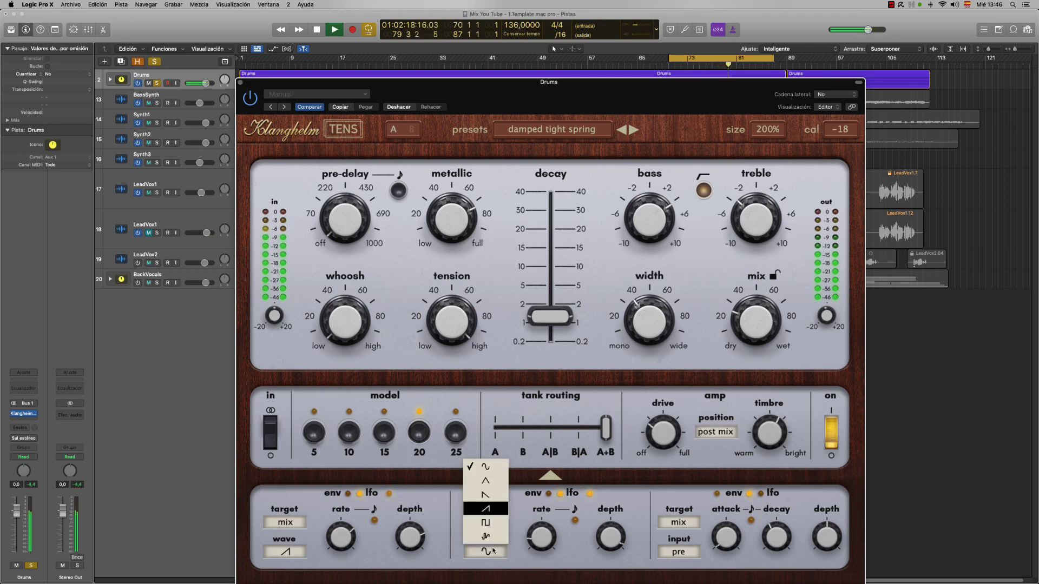
pyautogui.click(486, 523)
pyautogui.moveTo(535, 528)
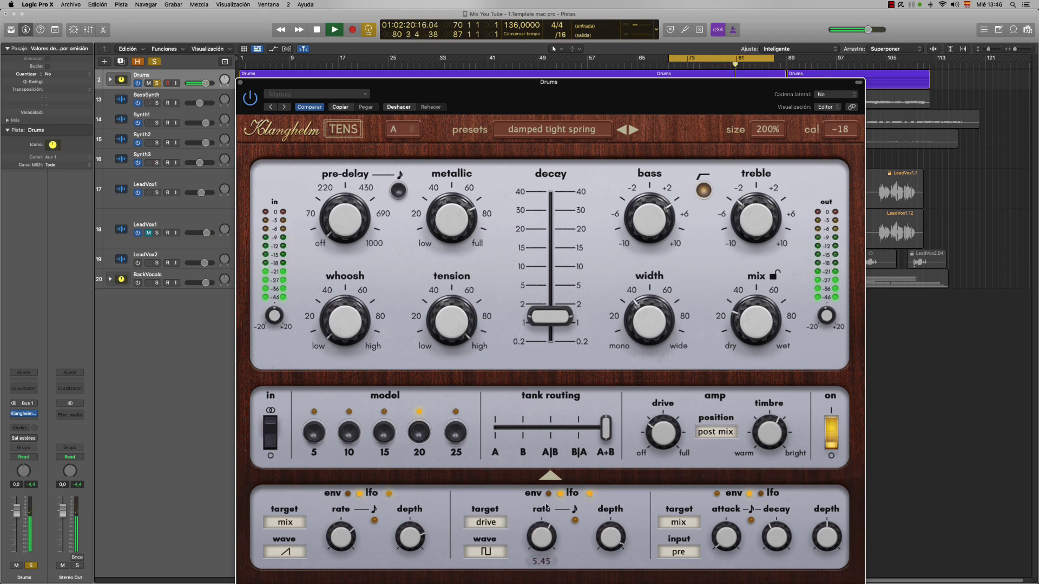
# Adjust the drive LFO to a rate of 6.24 and a depth of 90.7, stop playback, and keep its square wave.
pyautogui.moveTo(589, 536)
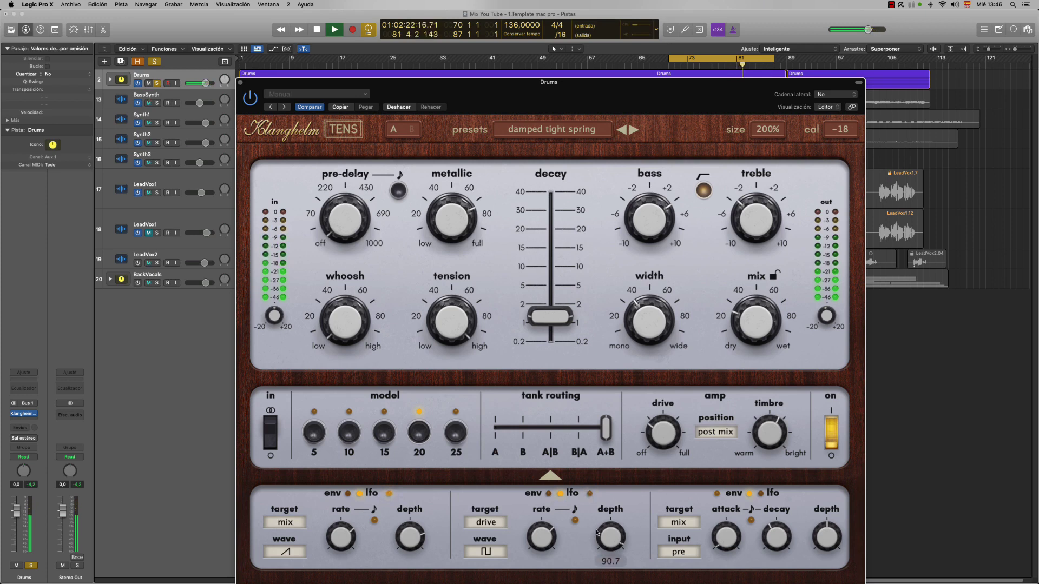
pyautogui.press('space')
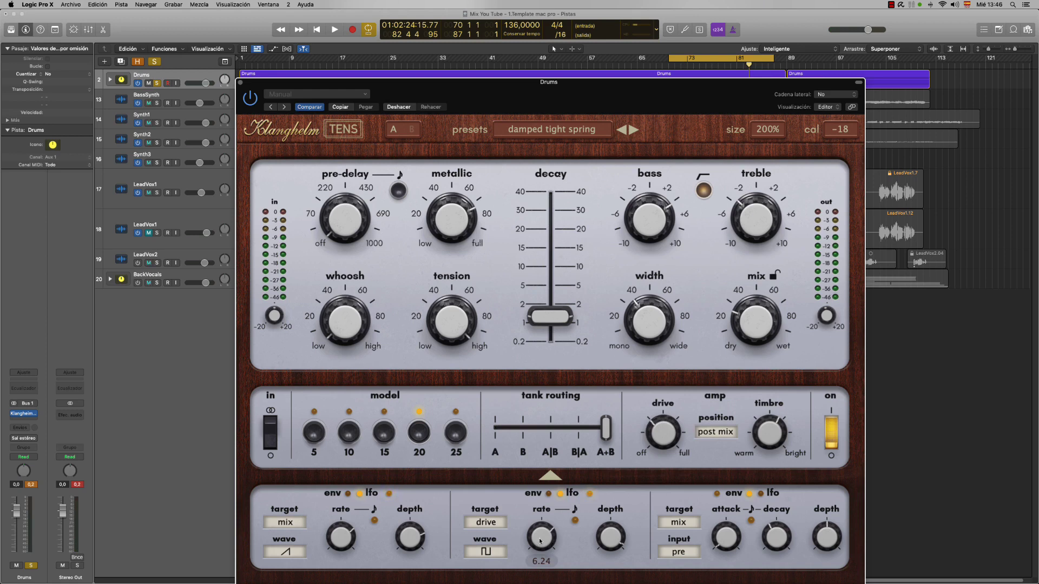
pyautogui.moveTo(610, 538); pyautogui.dragTo(612, 549)
pyautogui.click(476, 553)
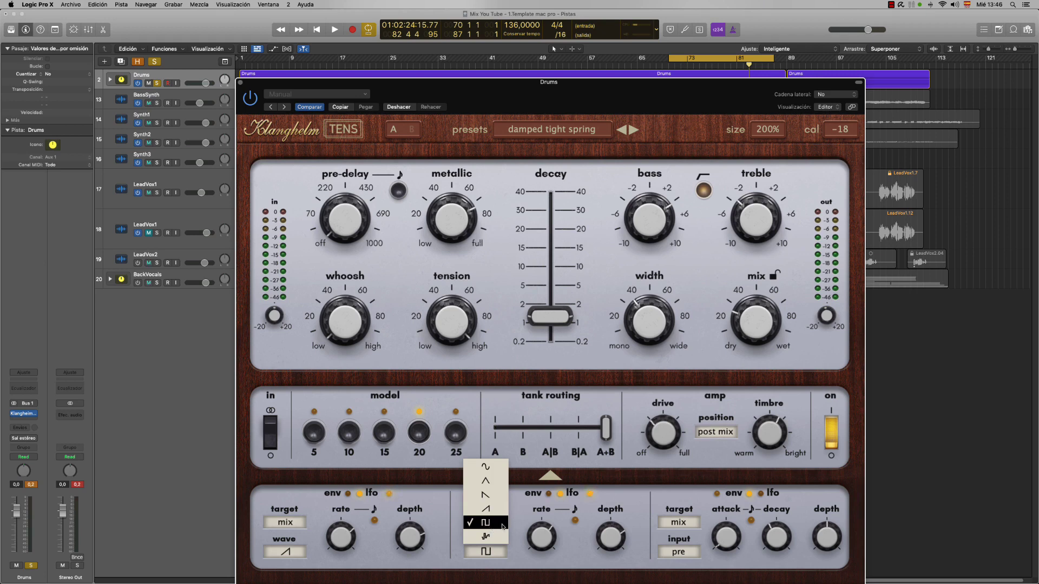
pyautogui.click(485, 523)
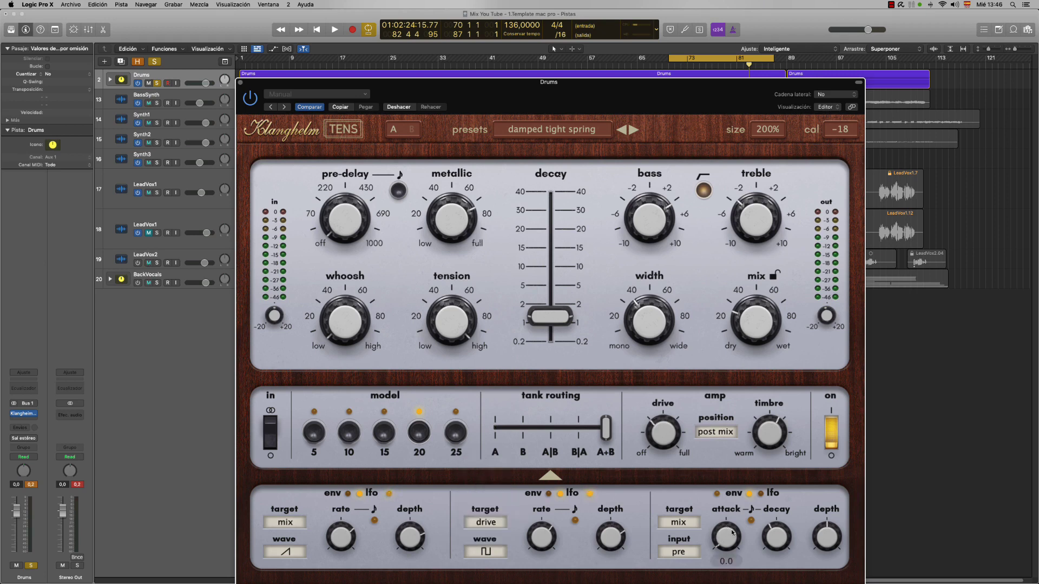
# Move the reverb plug-in window up so that its whole interface, including the modulation section, fits on screen.
pyautogui.moveTo(654, 176)
pyautogui.moveTo(595, 98); pyautogui.dragTo(590, 58)
pyautogui.moveTo(516, 305)
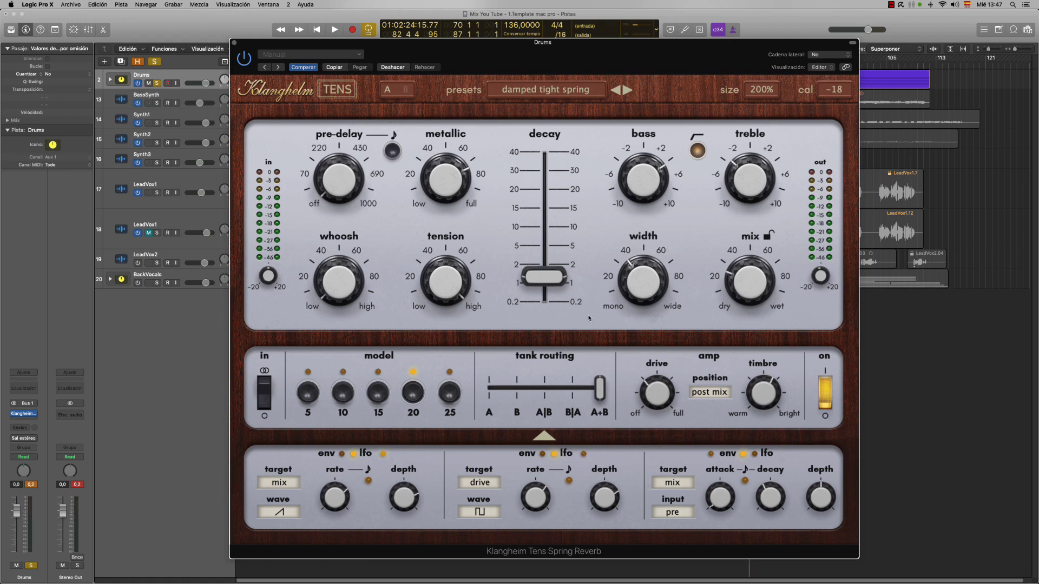
pyautogui.moveTo(545, 321)
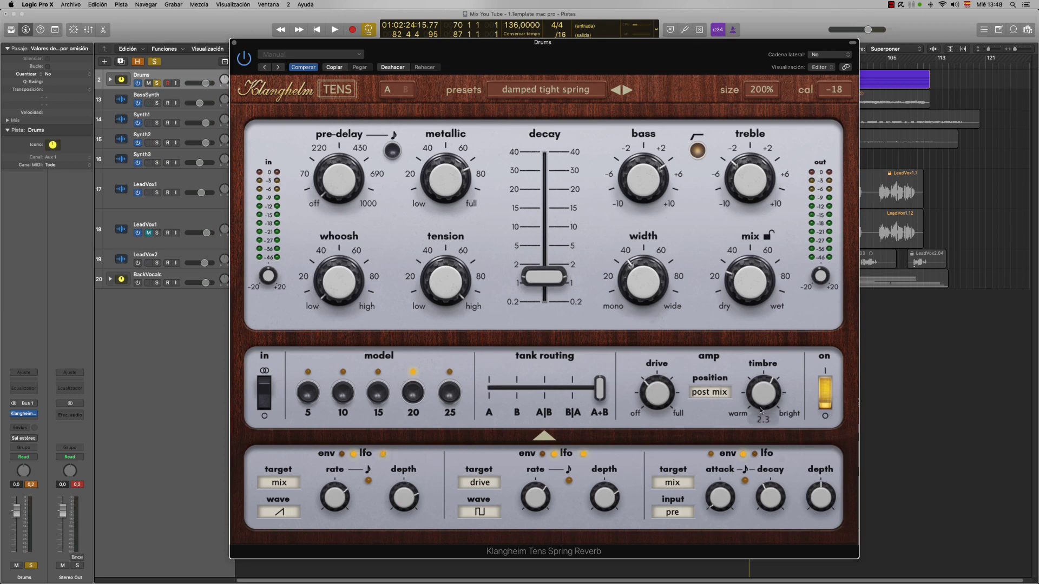
# Go through the reverb's spring models 25, 20 and 15.
pyautogui.click(448, 392)
pyautogui.click(413, 395)
pyautogui.click(378, 394)
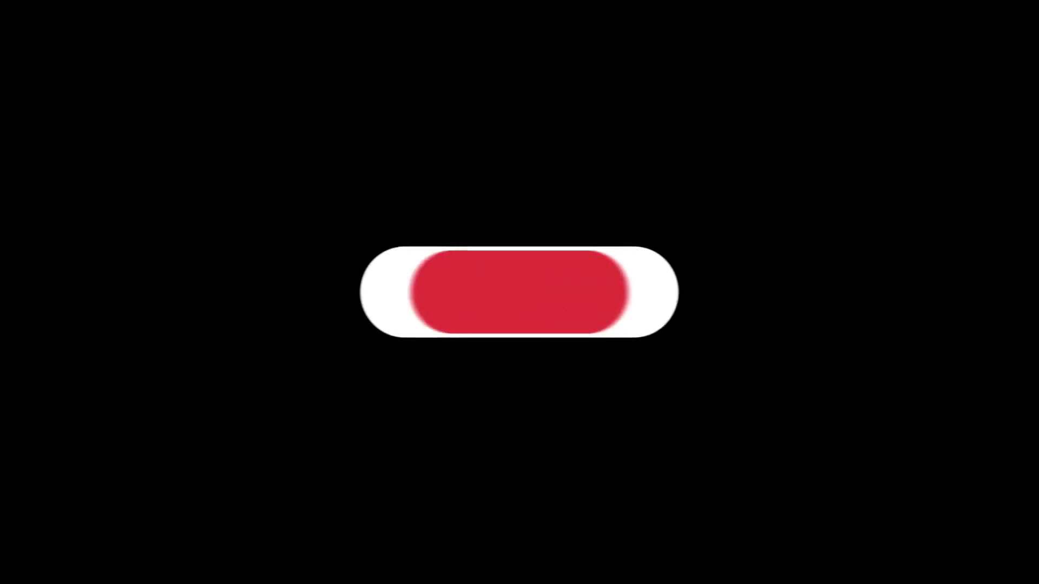